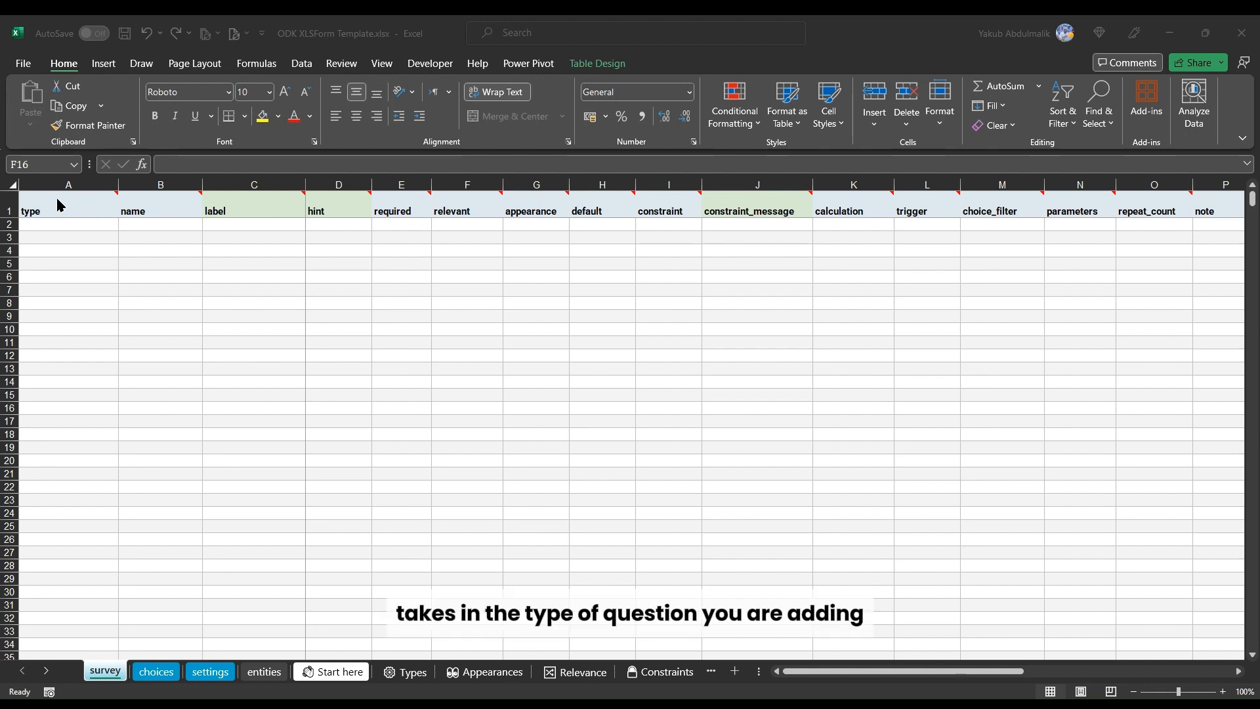
pyautogui.click(86, 227)
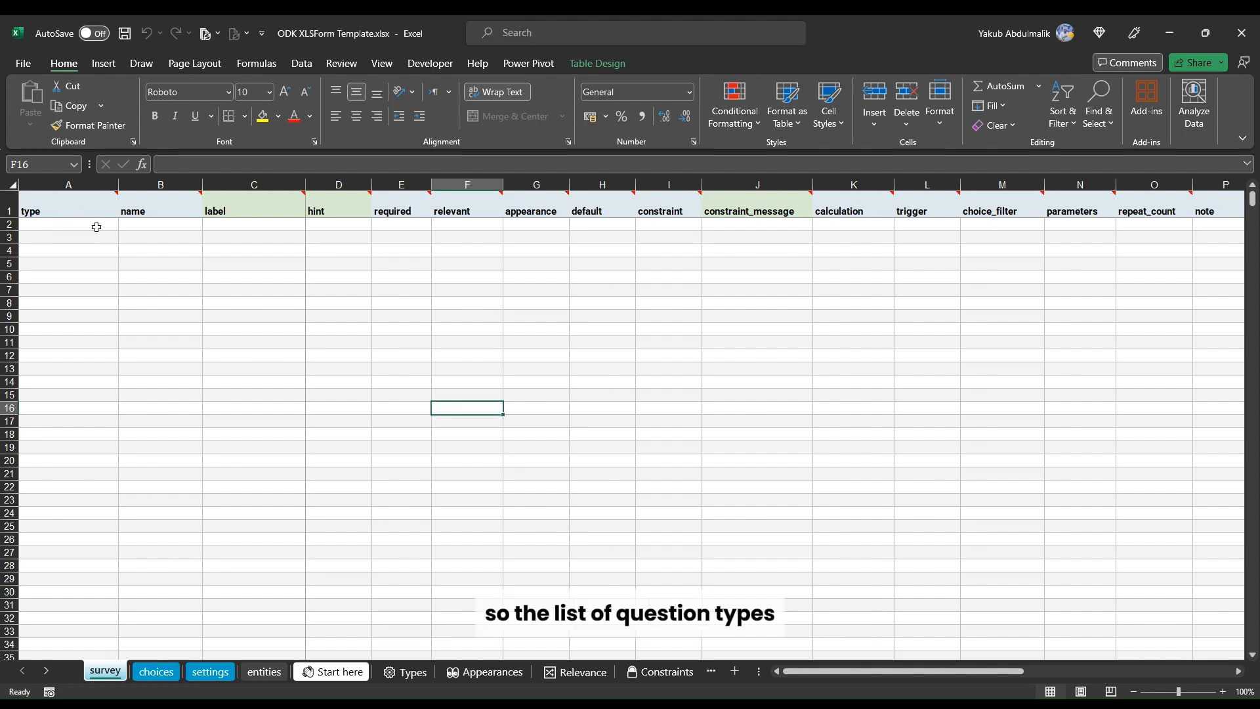
pyautogui.click(97, 227)
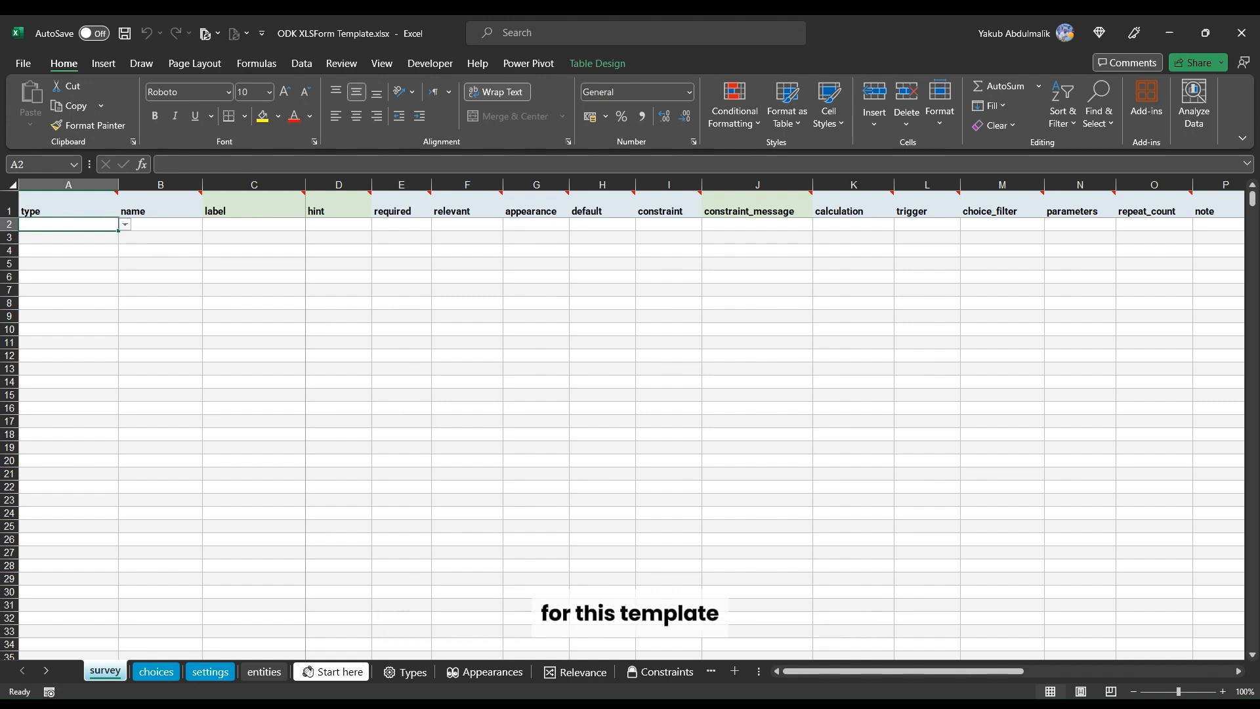
pyautogui.click(206, 251)
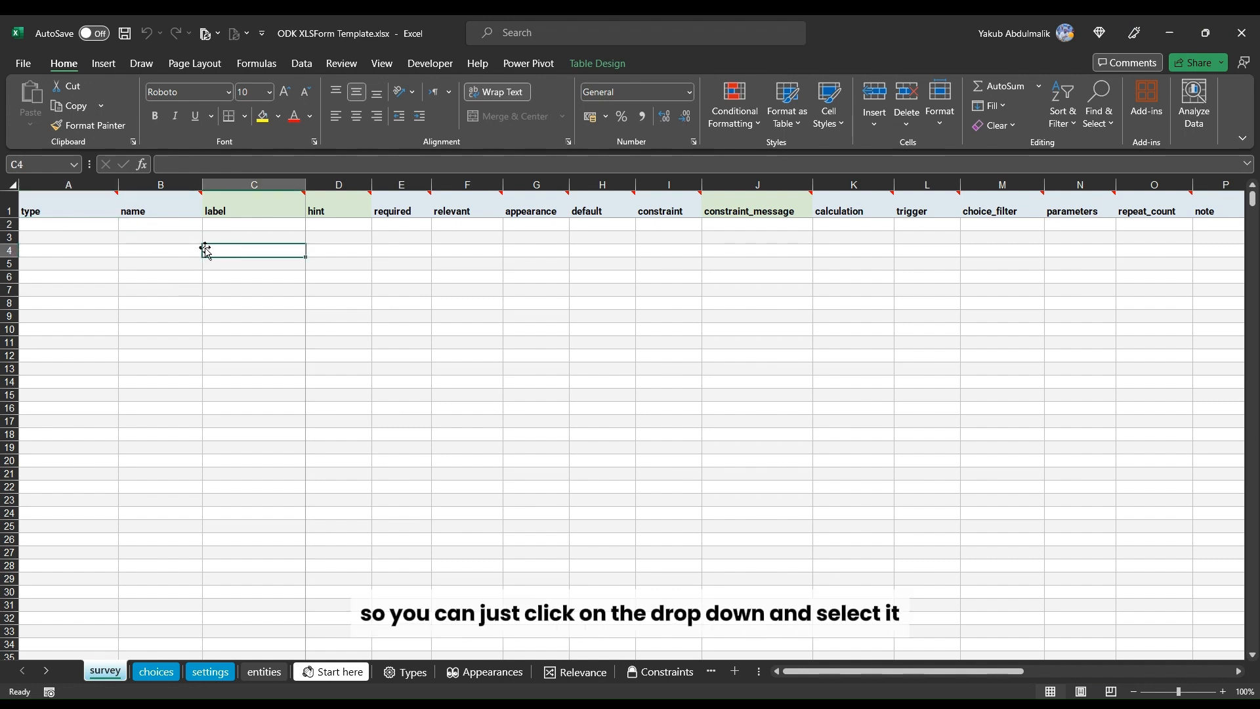
pyautogui.click(77, 218)
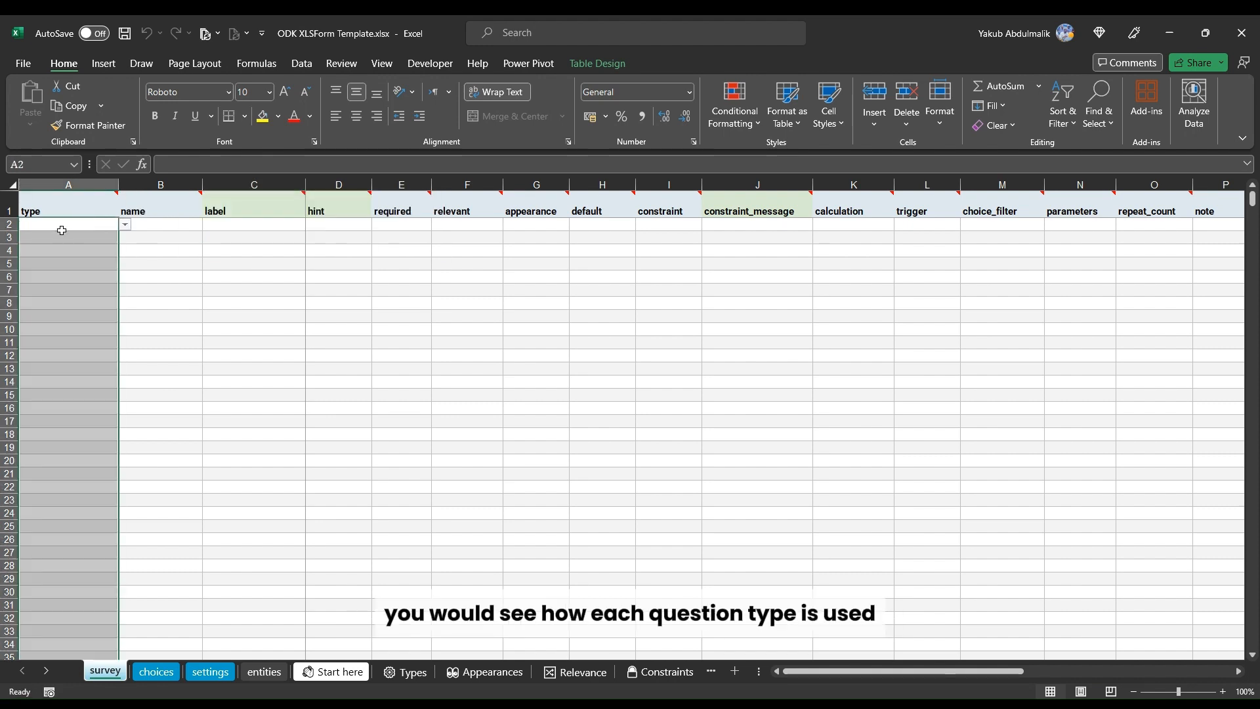
pyautogui.click(170, 227)
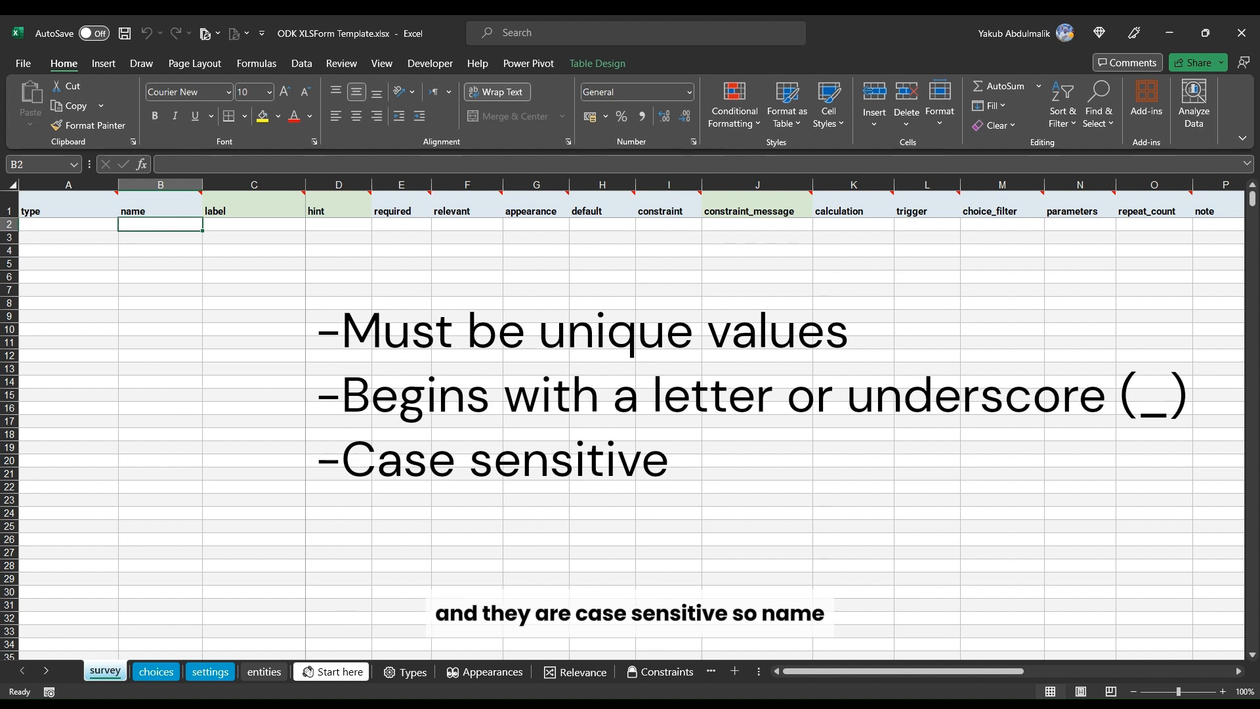
# Step: Enter 'name' in the first row of the survey's name column and 'Bame' in the row below
pyautogui.write('name')
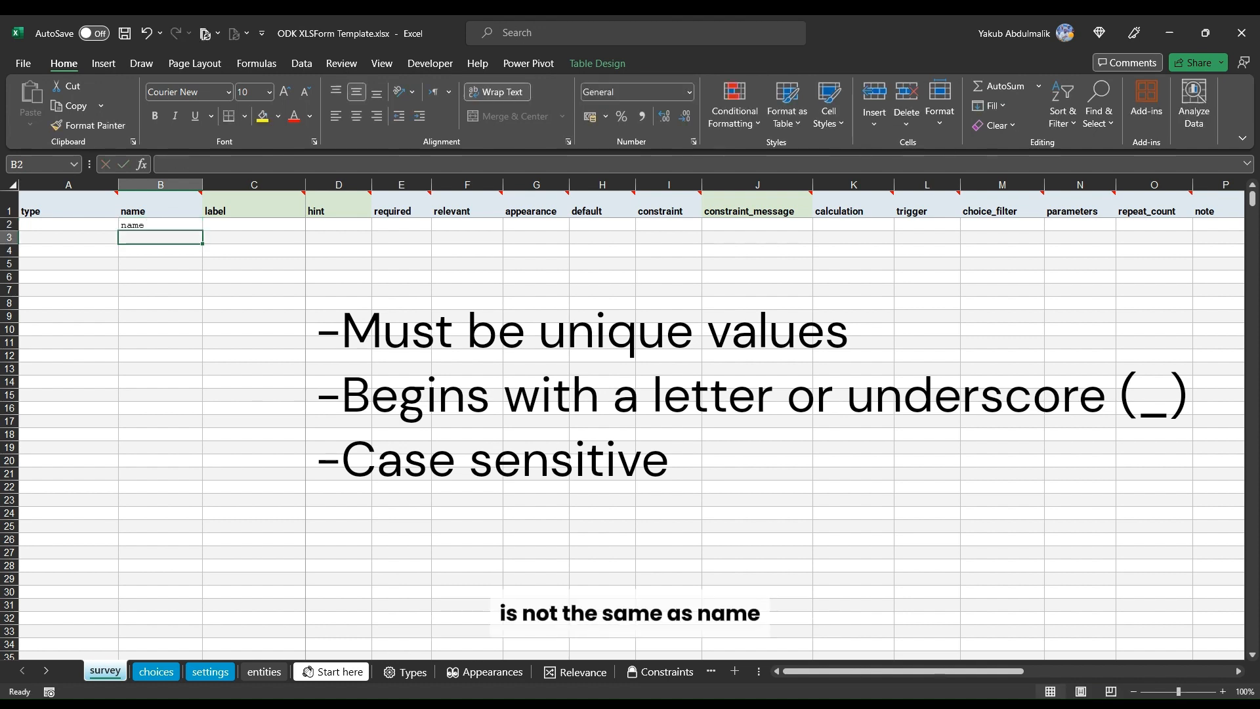
pyautogui.press('Return')
pyautogui.write('Bame')
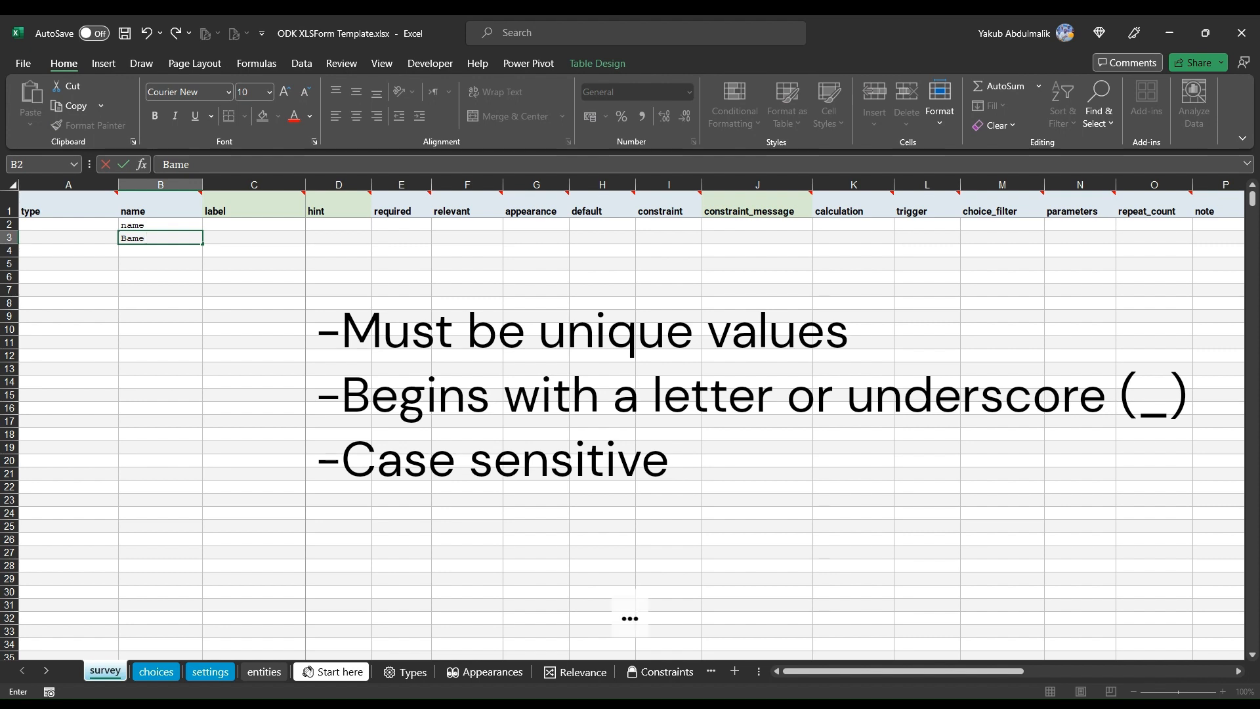
pyautogui.hotkey('ctrl', 'Return')
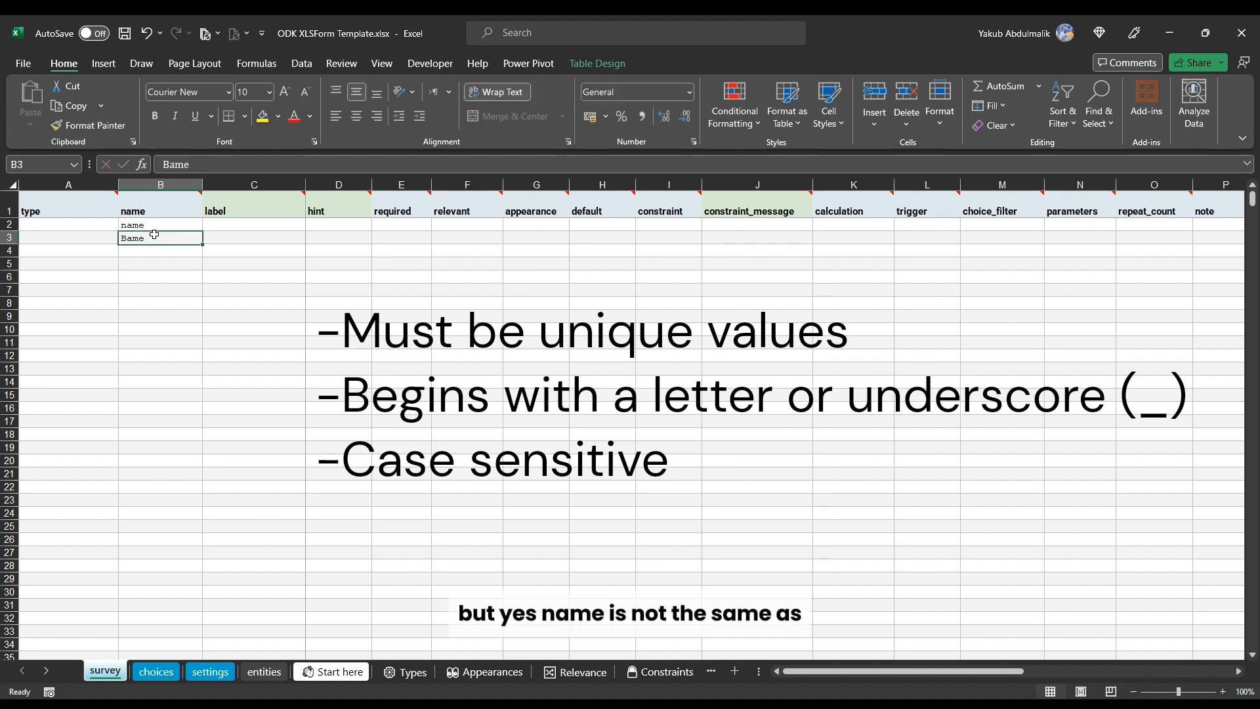
# Step: Correct the second name entry to 'Name' to contrast the capital letter
pyautogui.click(170, 164)
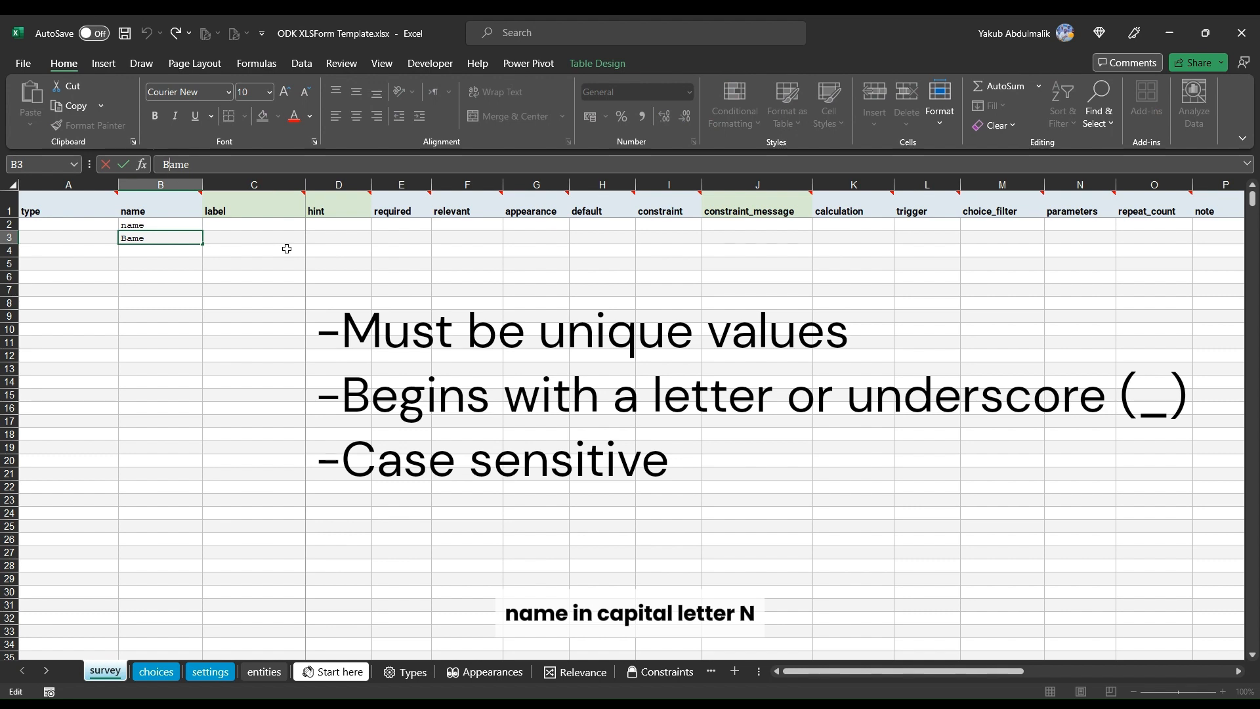
pyautogui.press('BackSpace')
pyautogui.write('N')
pyautogui.press('Return')
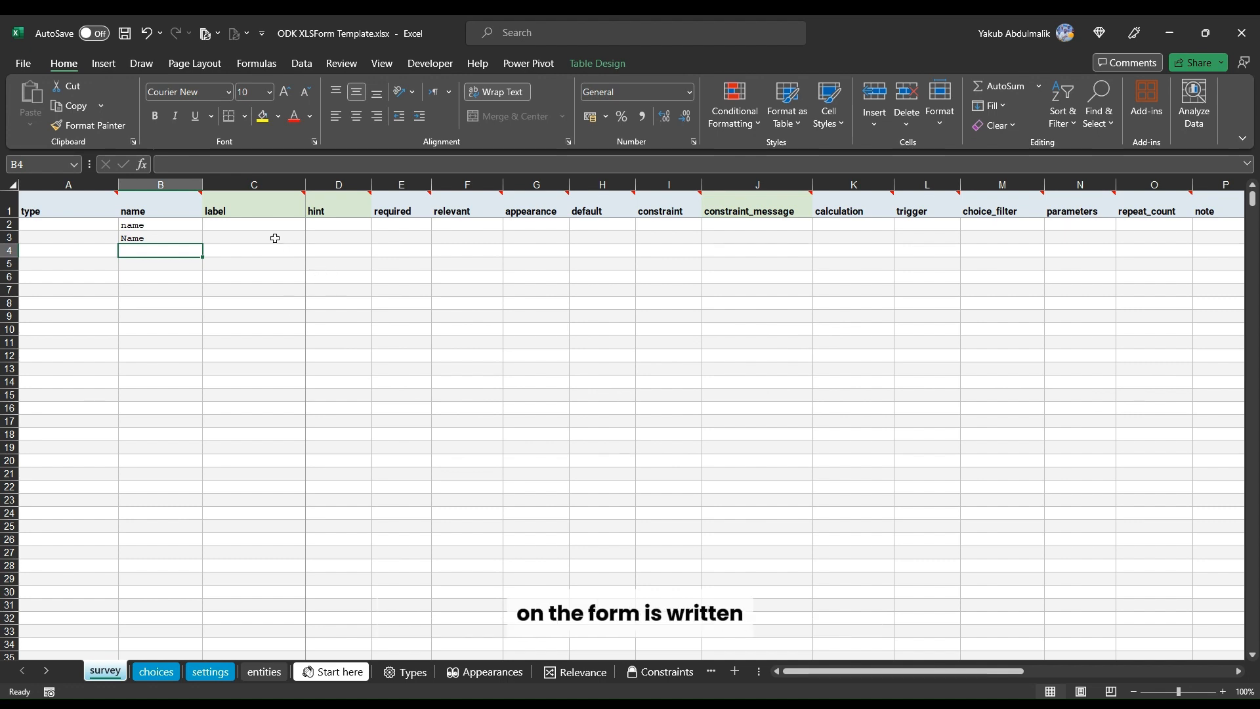
# Step: Examine the column headers of the survey sheet and the list_name, name and label columns of the choices sheet
pyautogui.click(156, 224)
pyautogui.click(241, 226)
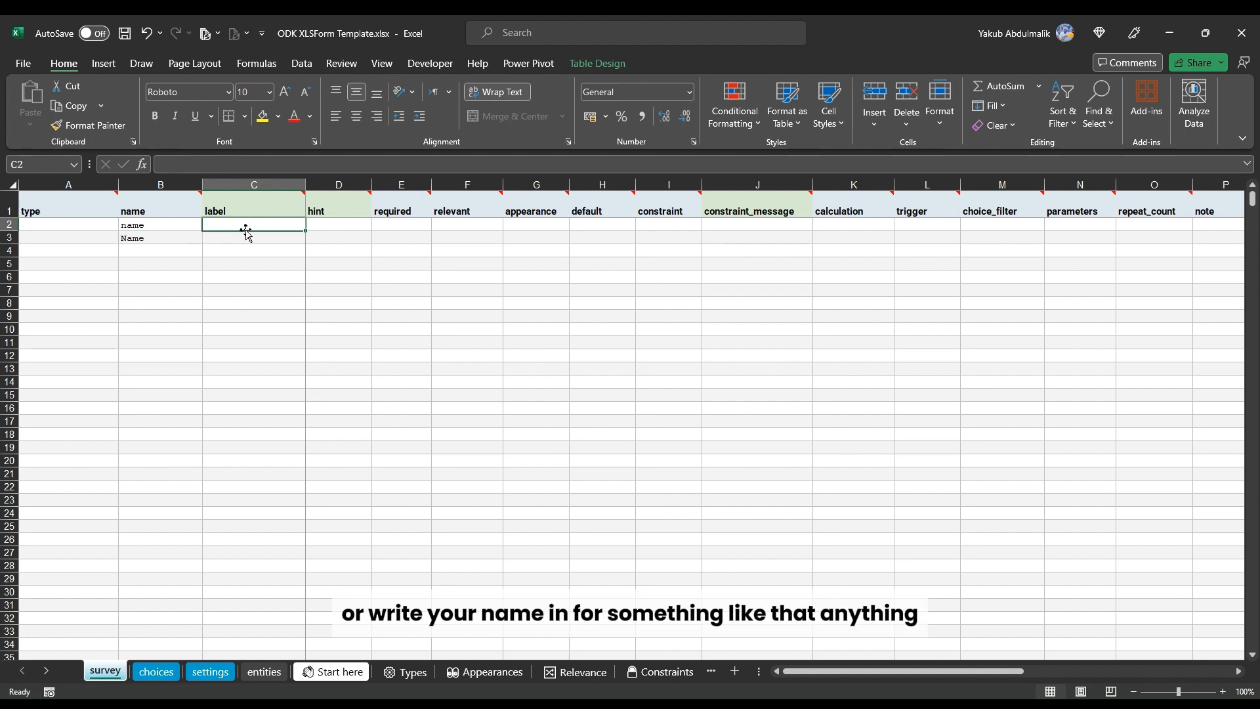
pyautogui.moveTo(351, 209); pyautogui.dragTo(1181, 202)
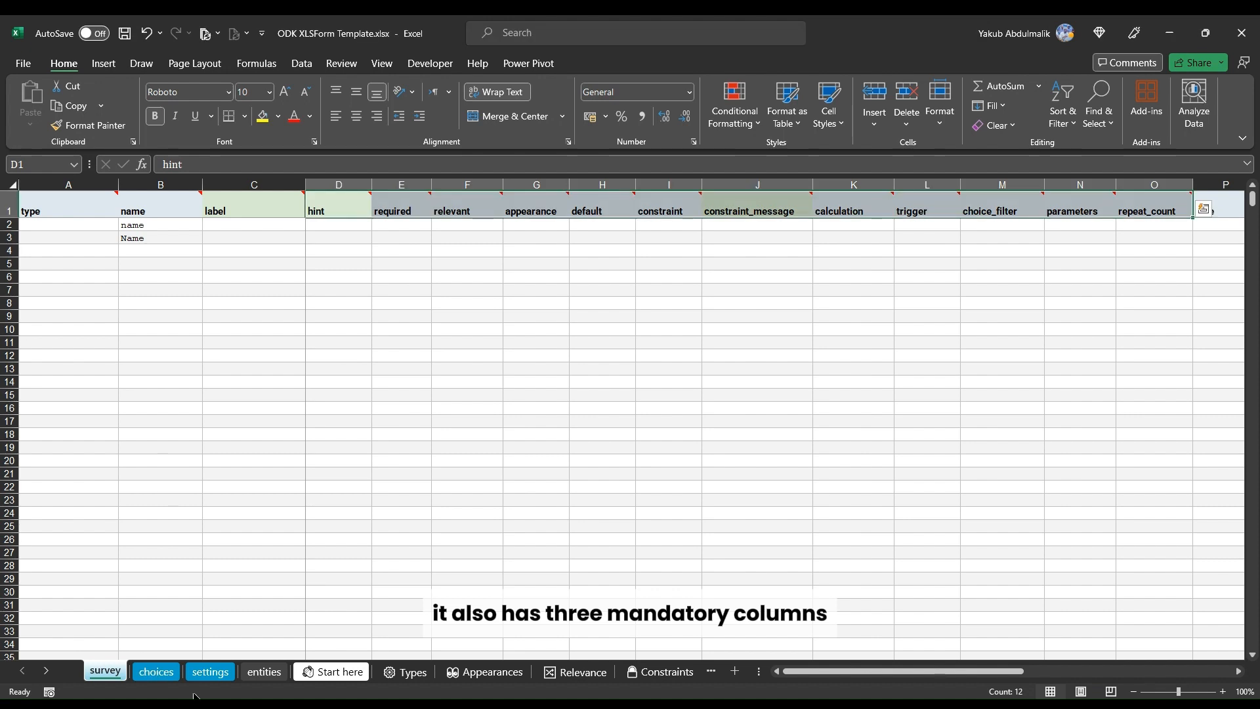
pyautogui.click(162, 675)
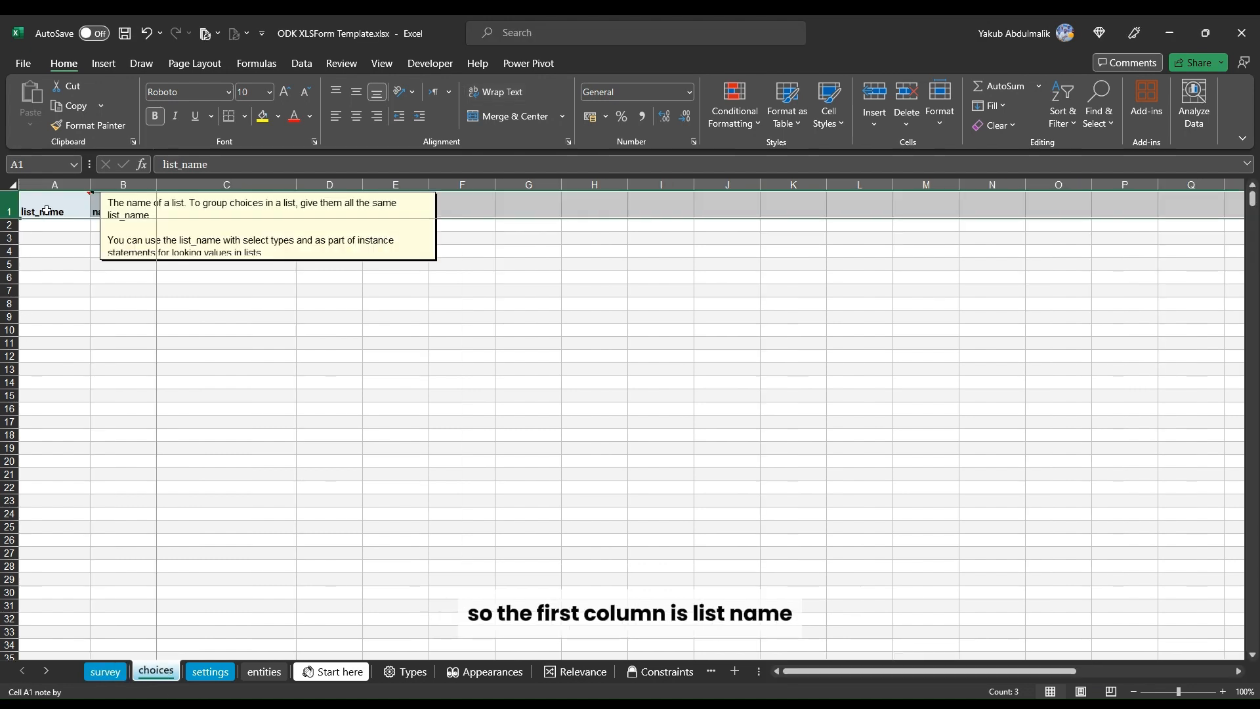
pyautogui.click(190, 210)
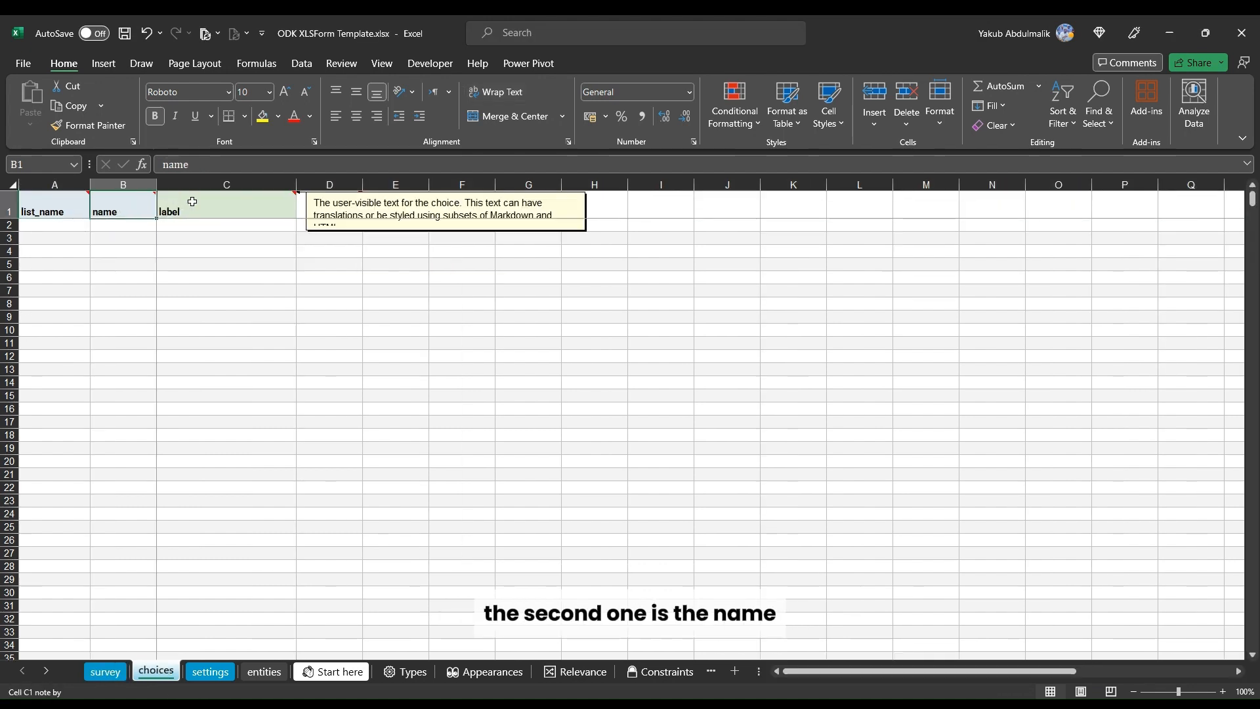
pyautogui.click(31, 214)
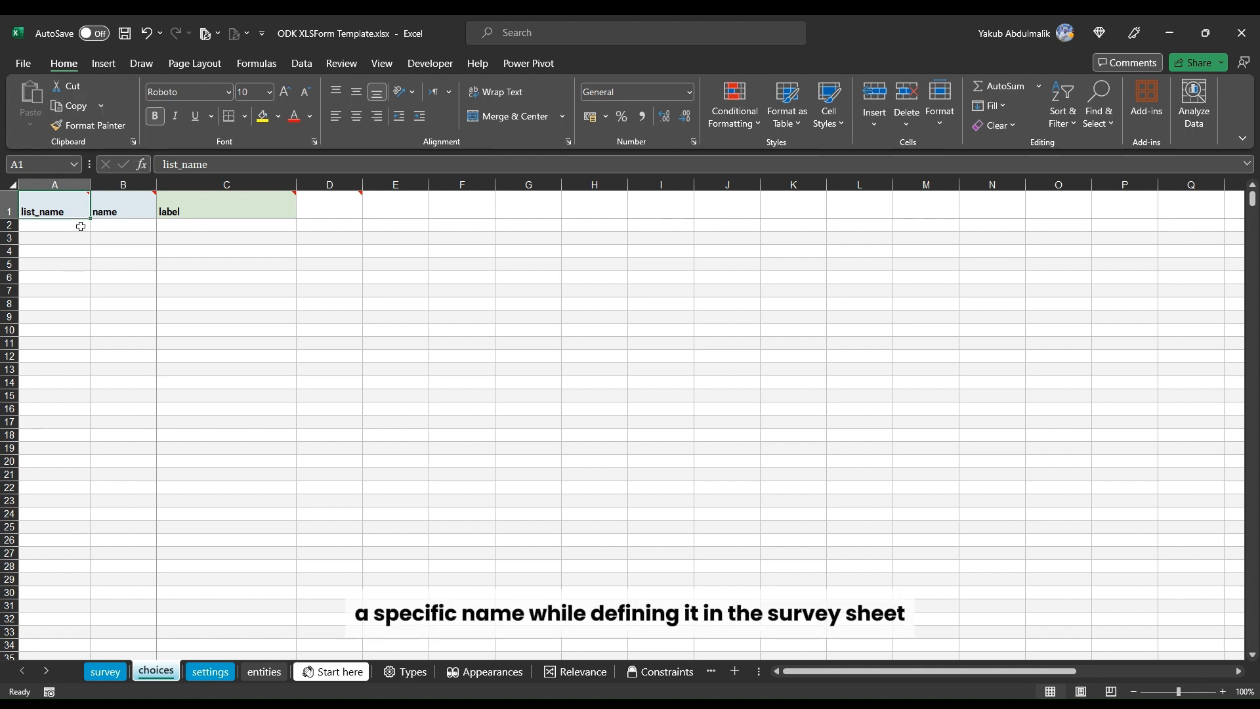
pyautogui.moveTo(83, 228); pyautogui.dragTo(70, 289)
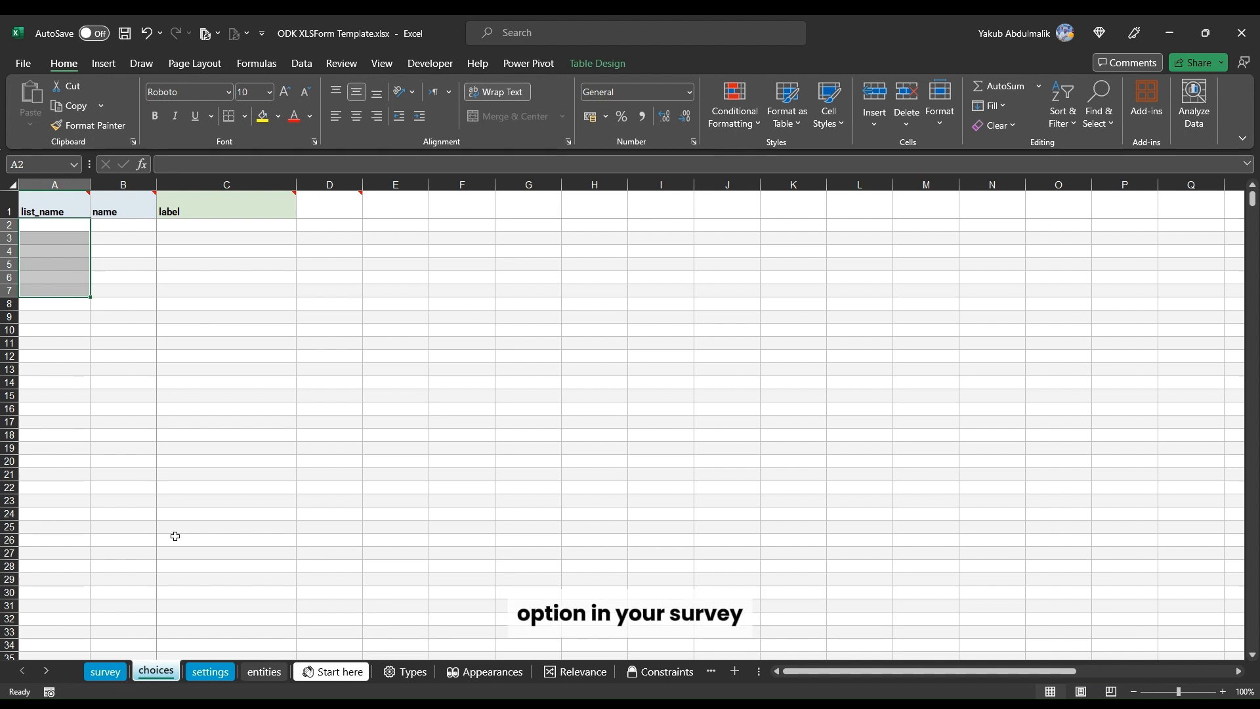
pyautogui.click(138, 230)
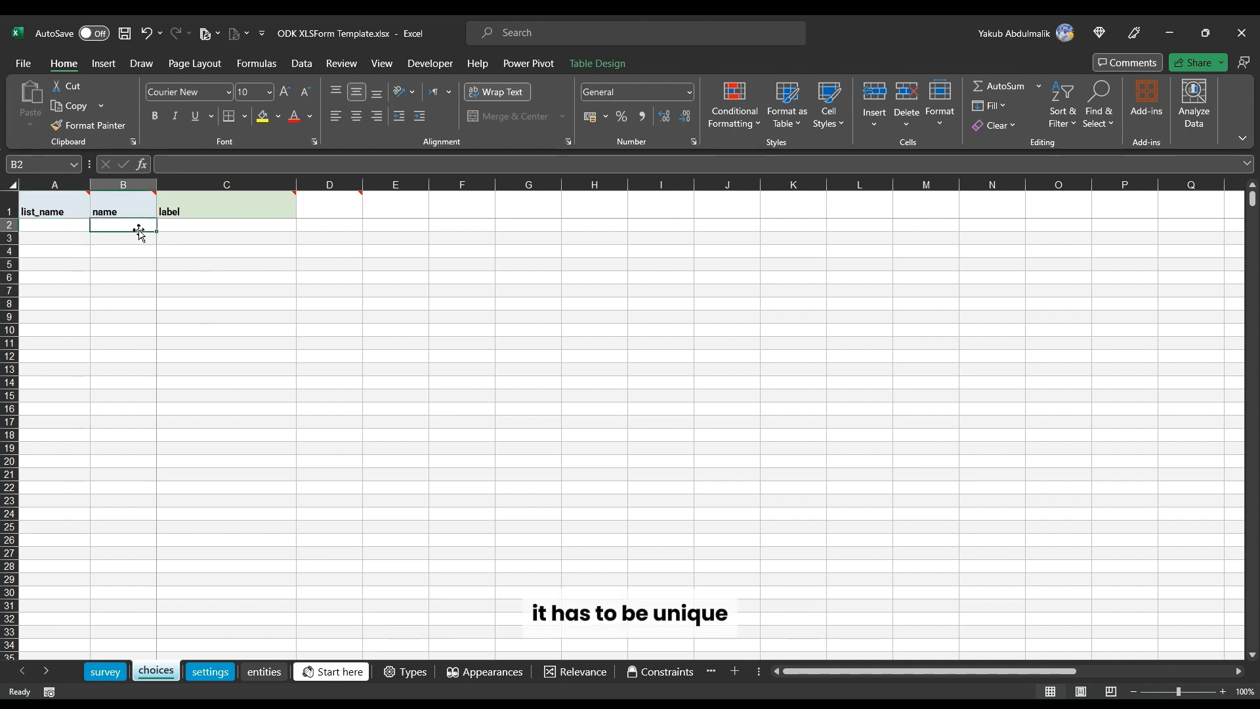
pyautogui.click(123, 239)
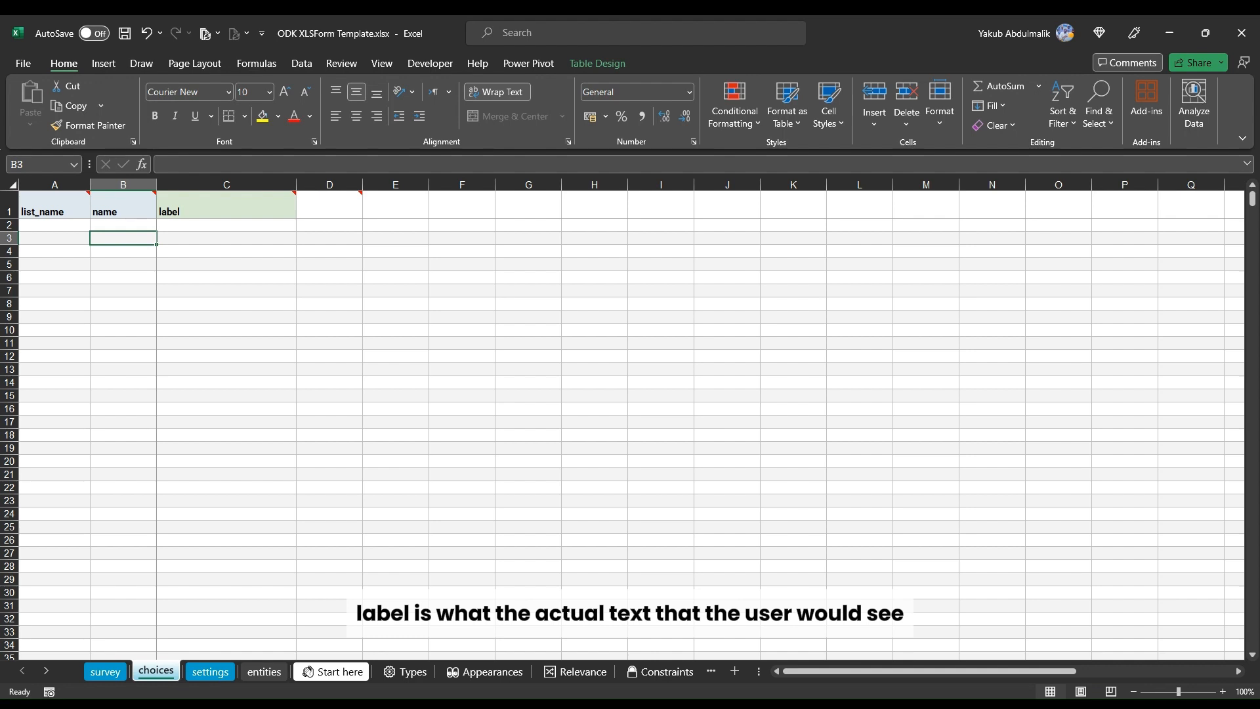
pyautogui.hotkey('alt', 'Tab')
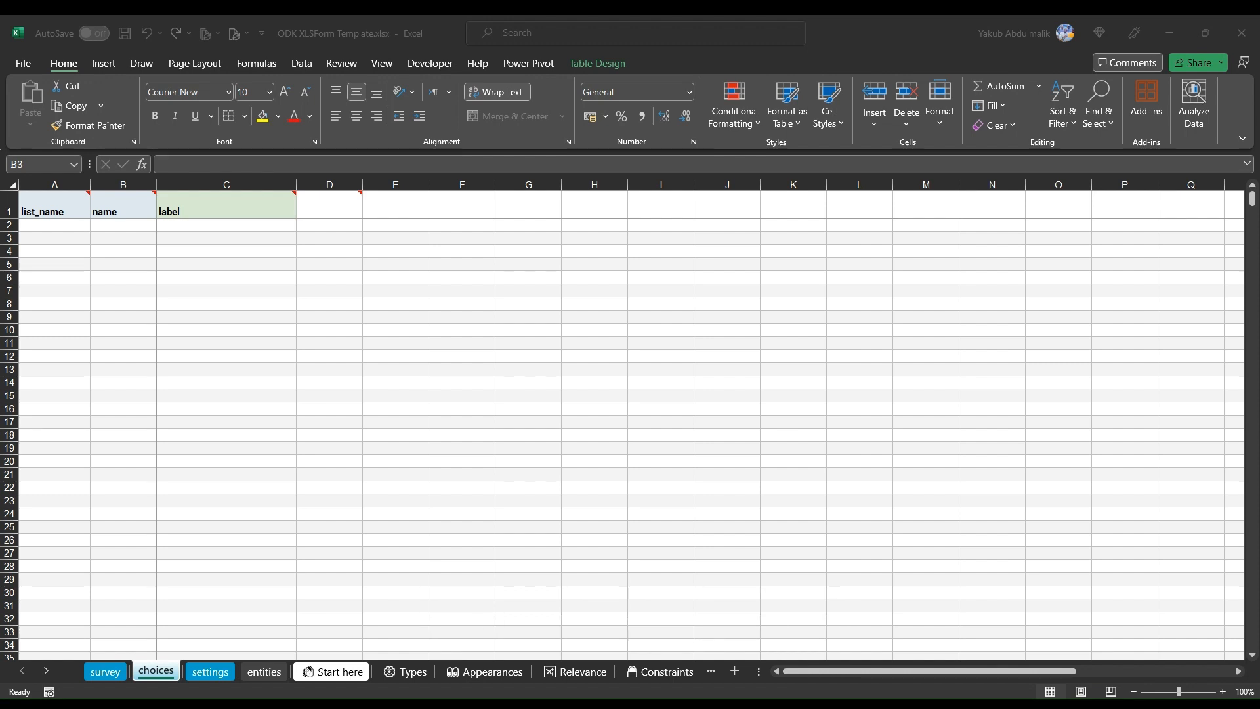
pyautogui.click(100, 671)
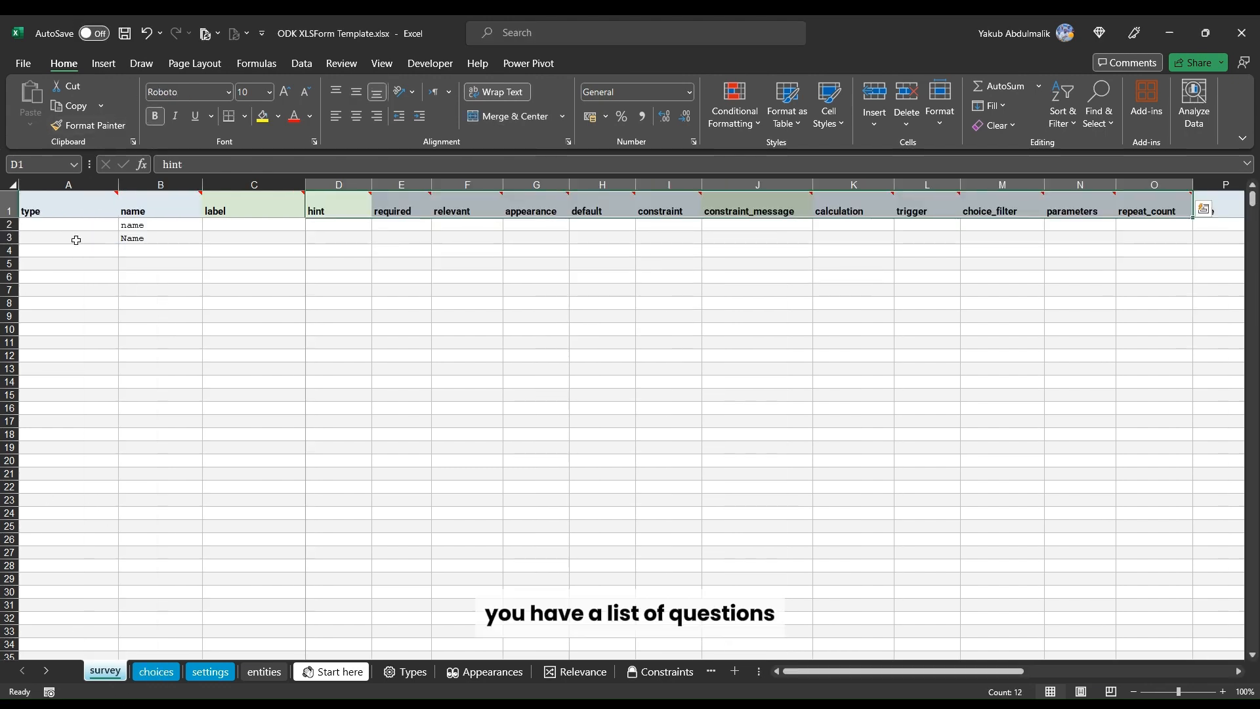
# Step: Delete the two sample entries from the survey's name column
pyautogui.moveTo(143, 225); pyautogui.dragTo(143, 248)
pyautogui.click(151, 226)
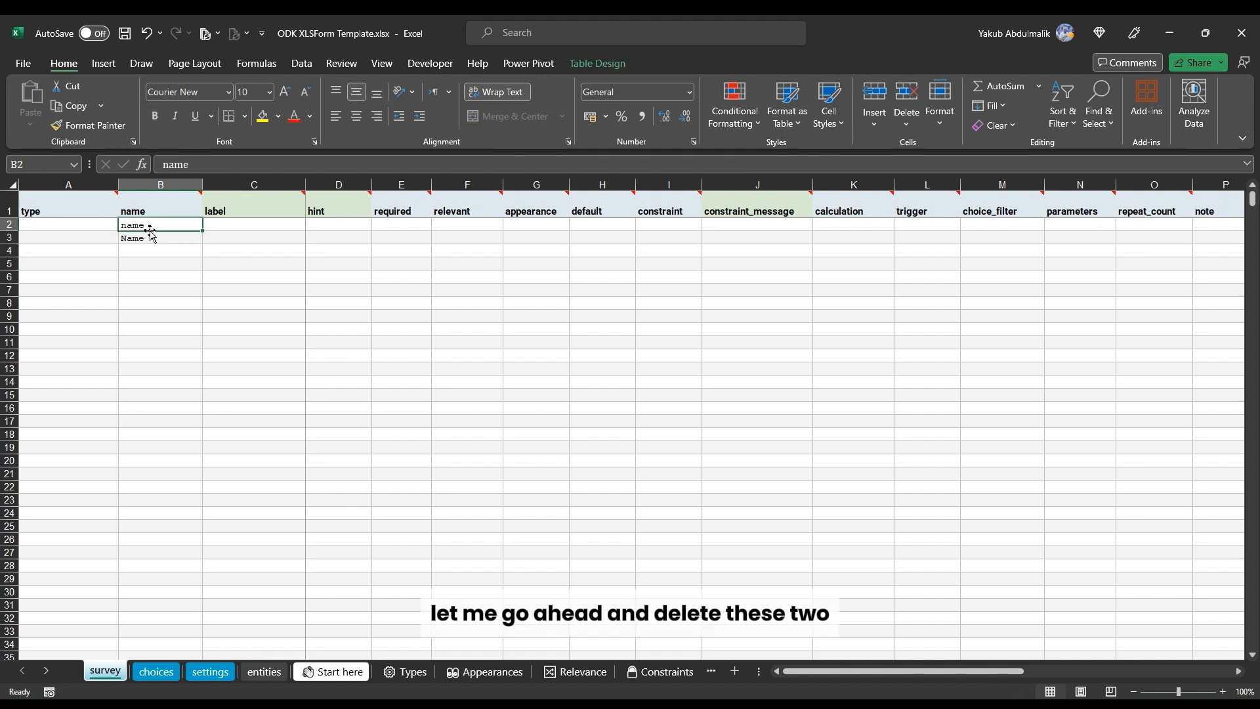
pyautogui.moveTo(150, 227); pyautogui.dragTo(149, 237)
pyautogui.press('Delete')
# Step: Set the first question's type to text and its name to first_name
pyautogui.click(101, 223)
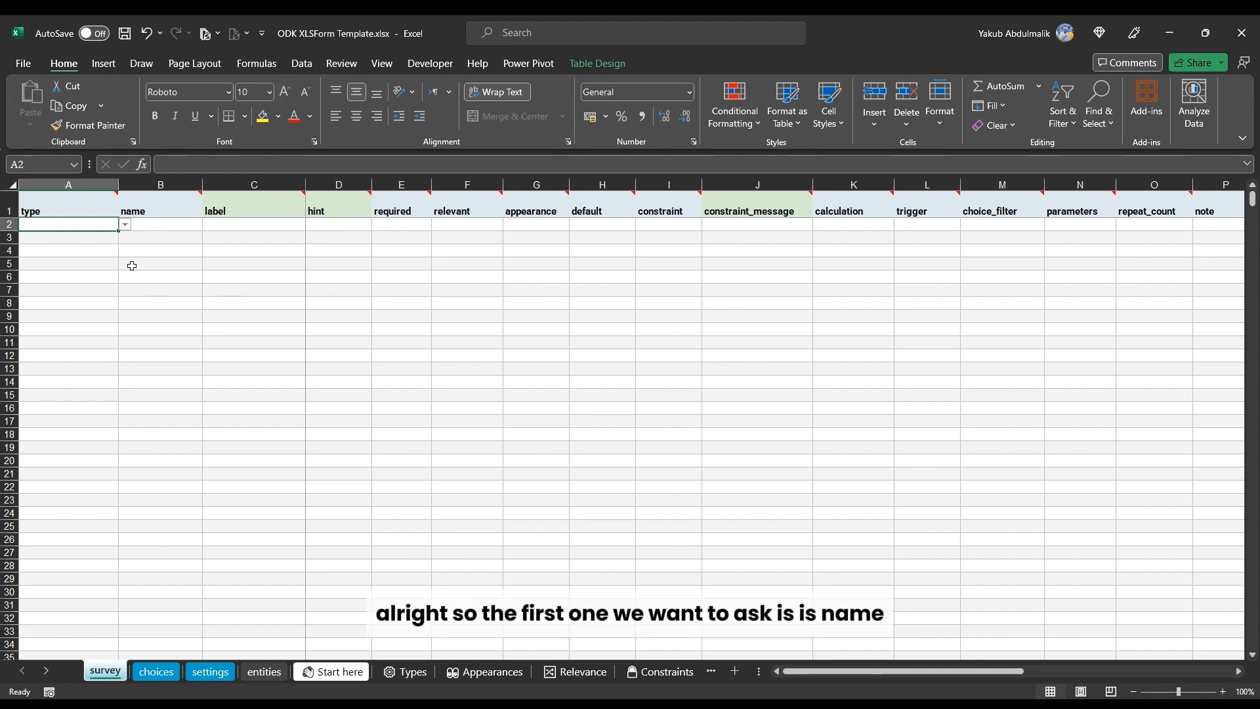
pyautogui.click(111, 236)
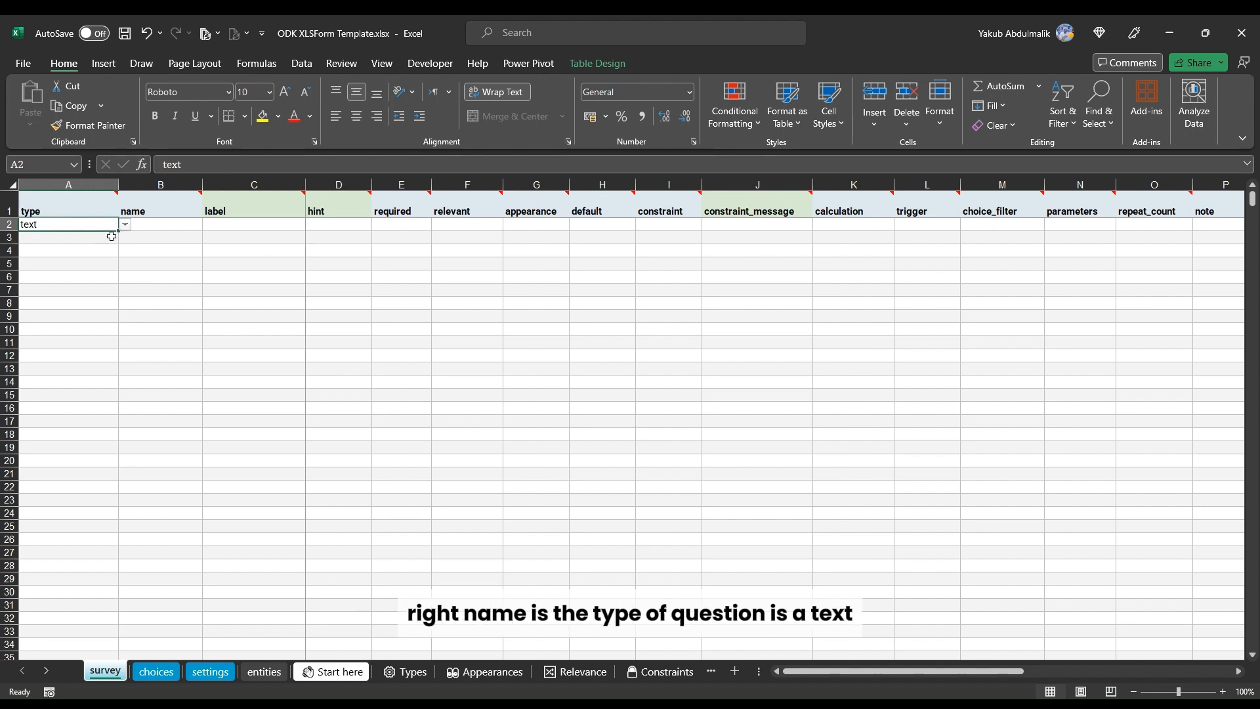
pyautogui.click(168, 225)
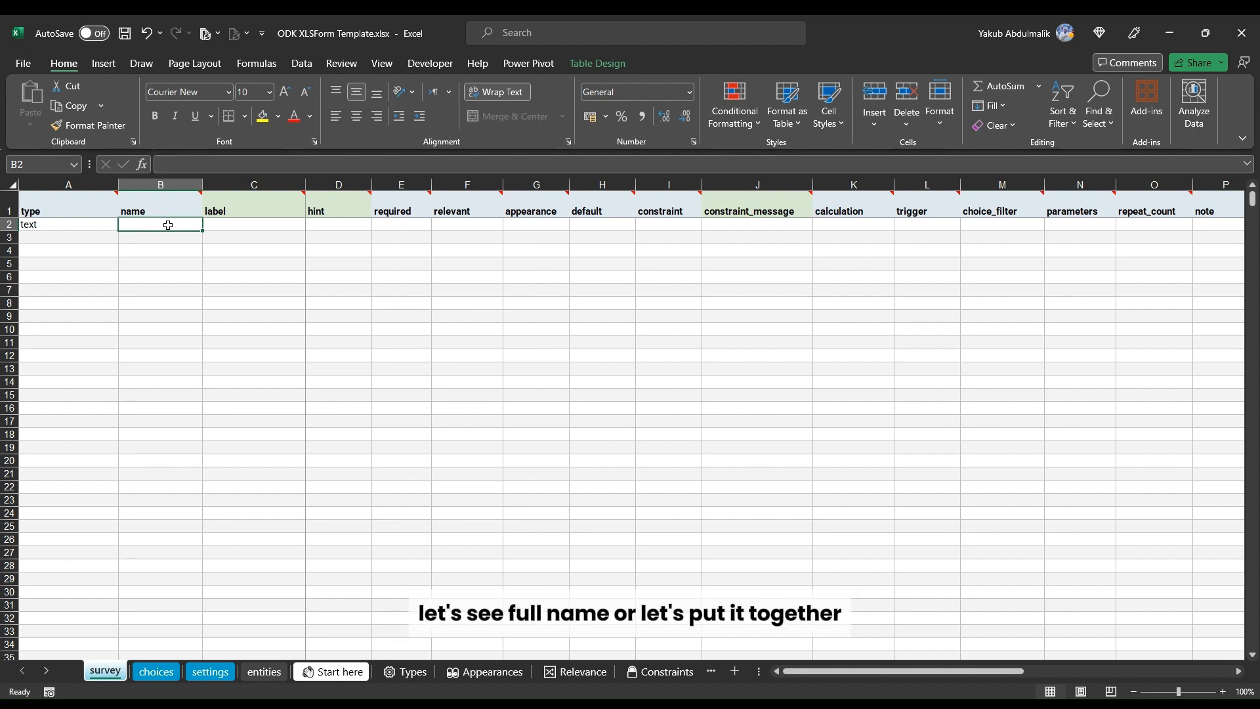
pyautogui.write('full')
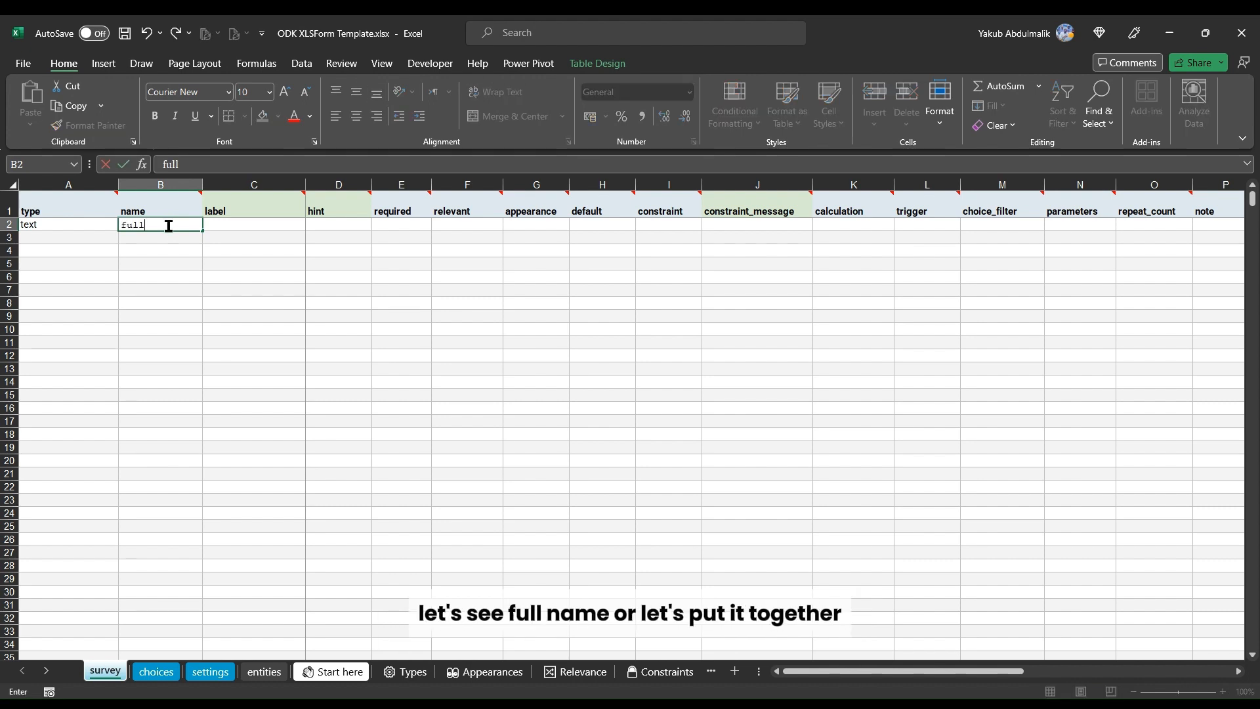
pyautogui.press('BackSpace')
pyautogui.press('BackSpace')
pyautogui.press('BackSpace')
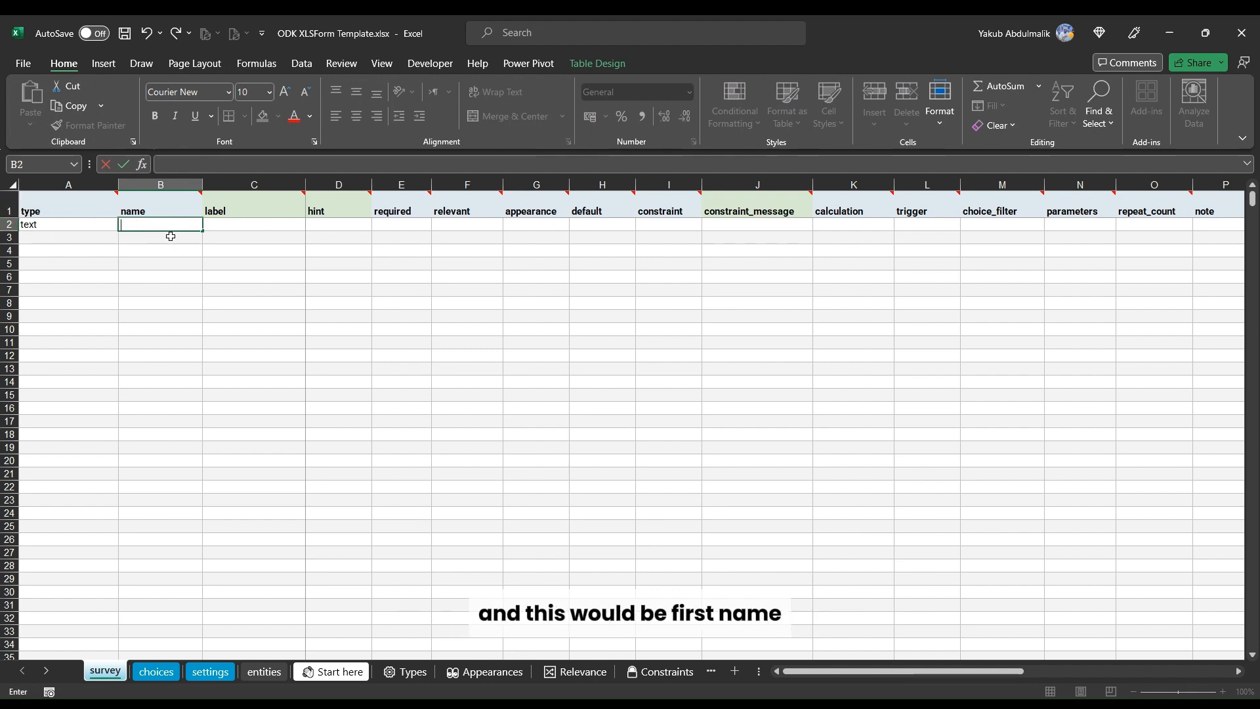
pyautogui.write('first_n')
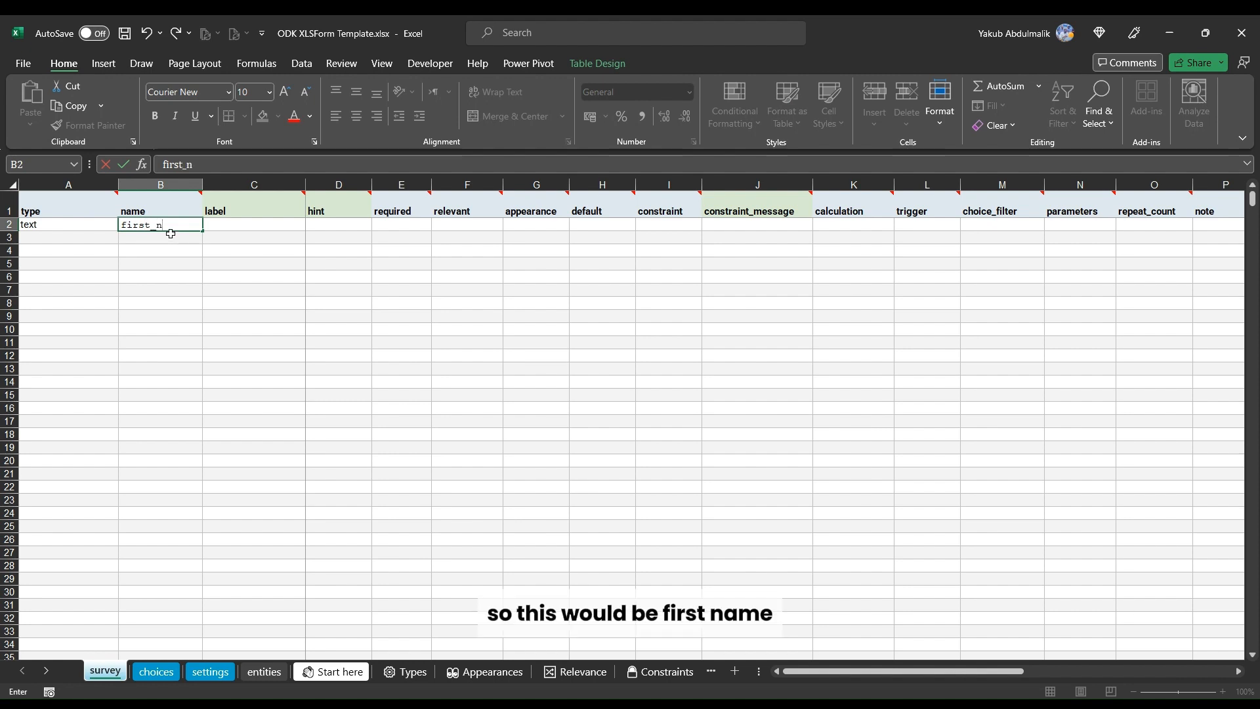
pyautogui.write('ame')
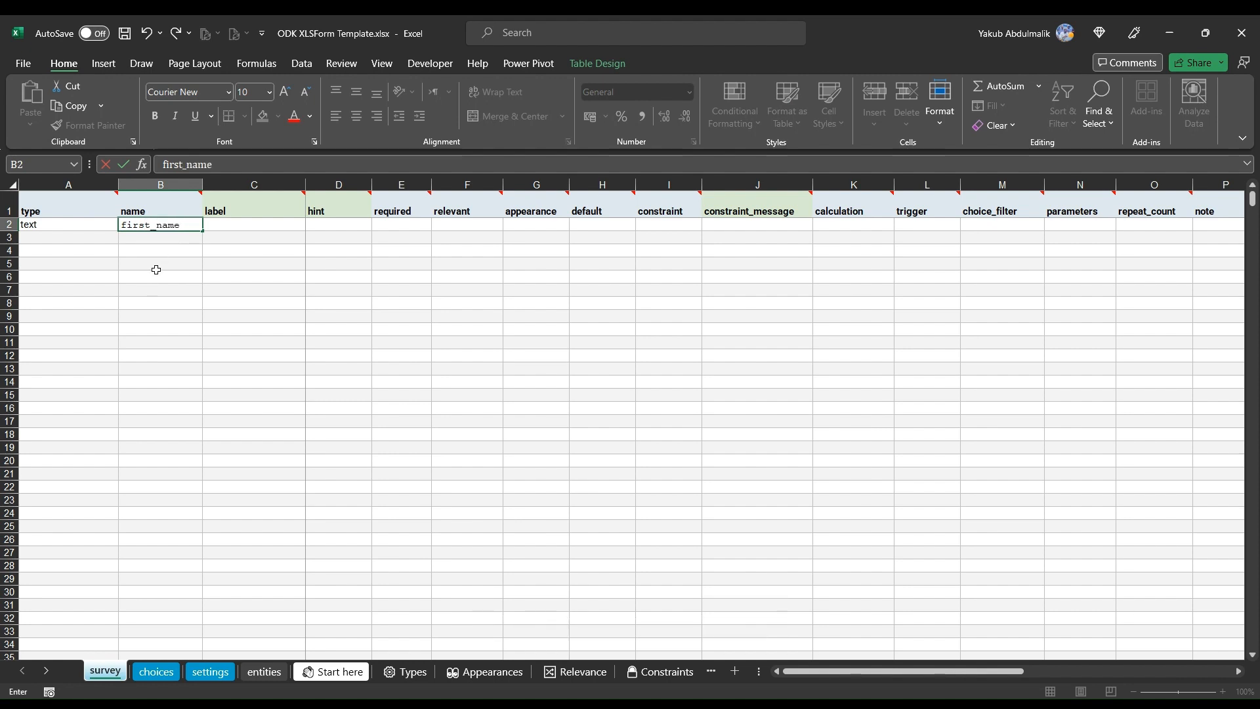
# Step: Set the first question's label to 'What is your First name?'
pyautogui.click(236, 223)
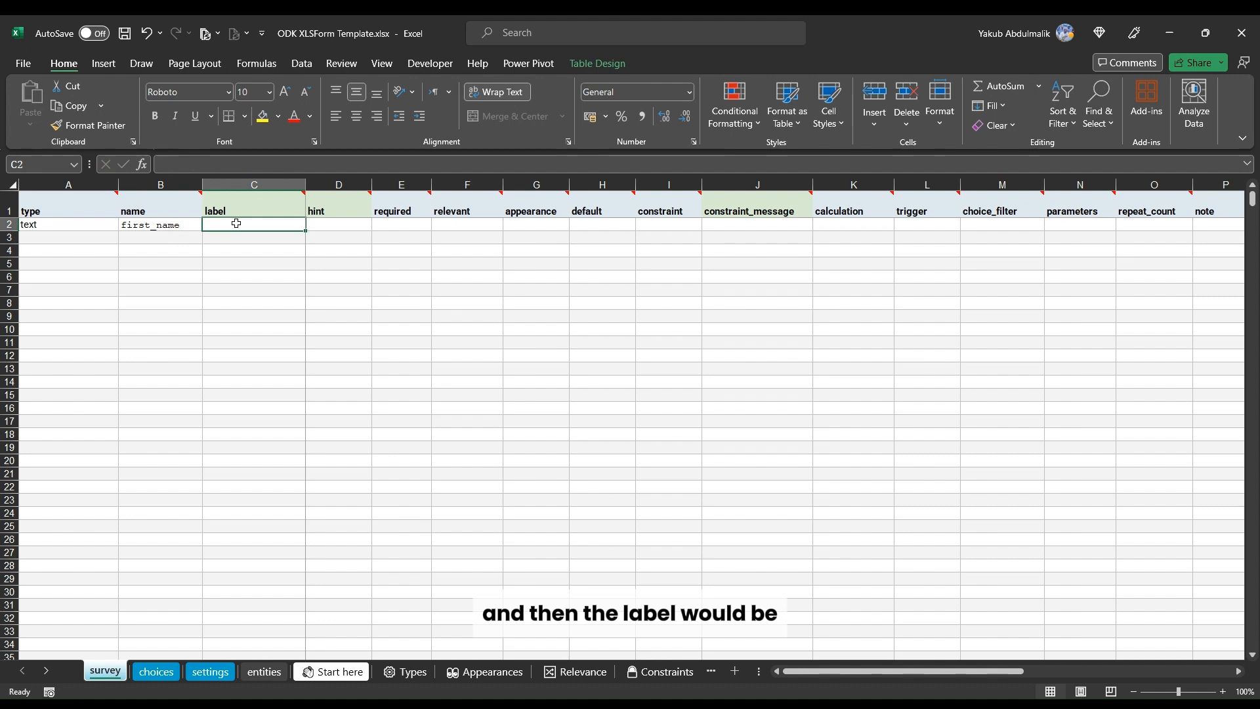
pyautogui.write('What is')
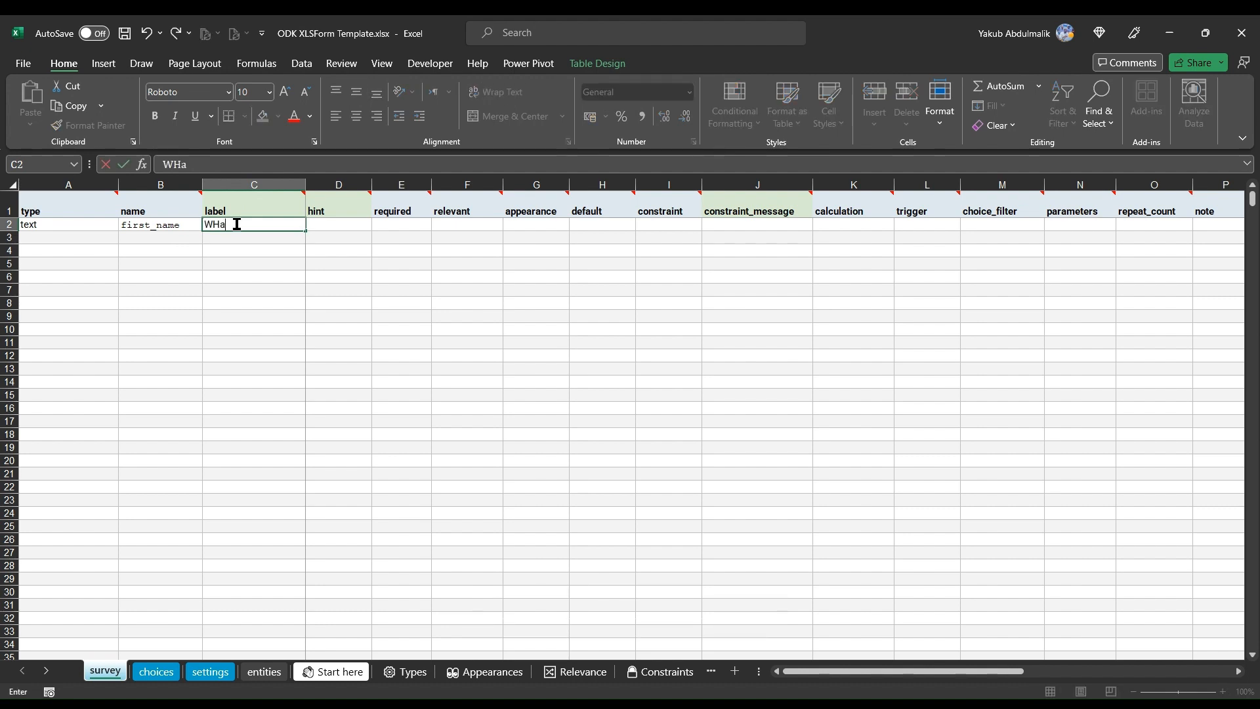
pyautogui.write(' your')
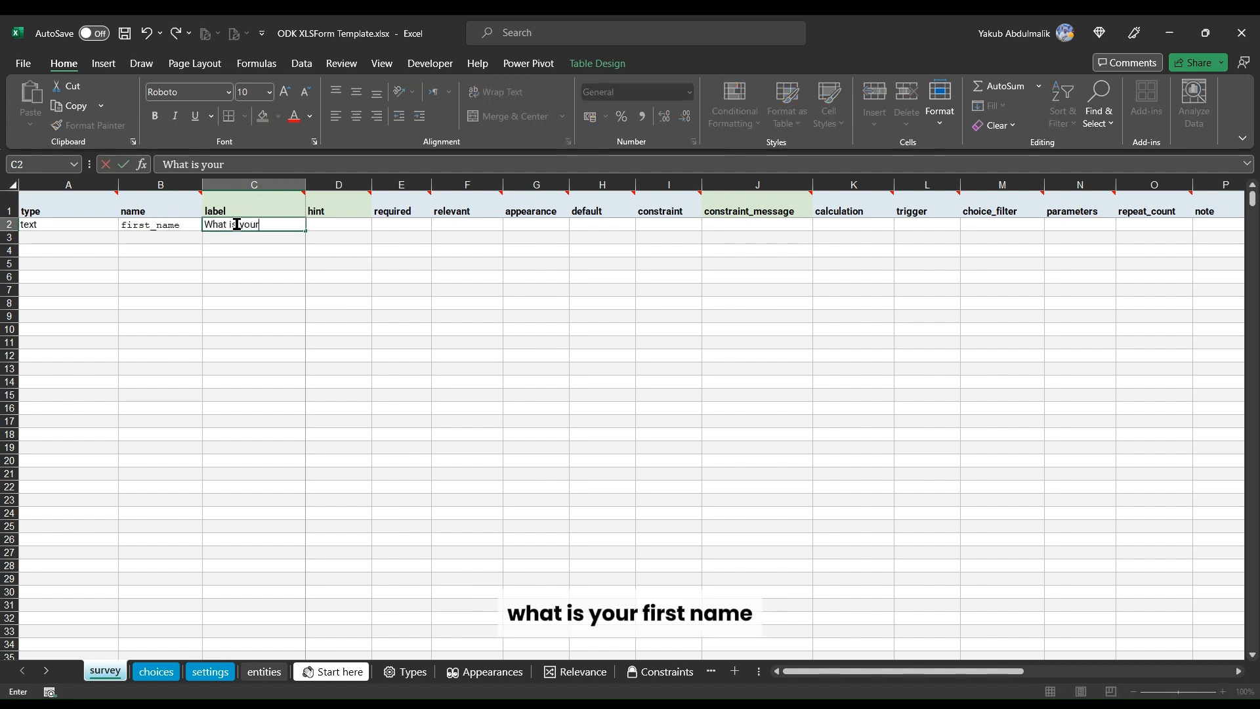
pyautogui.write(' First')
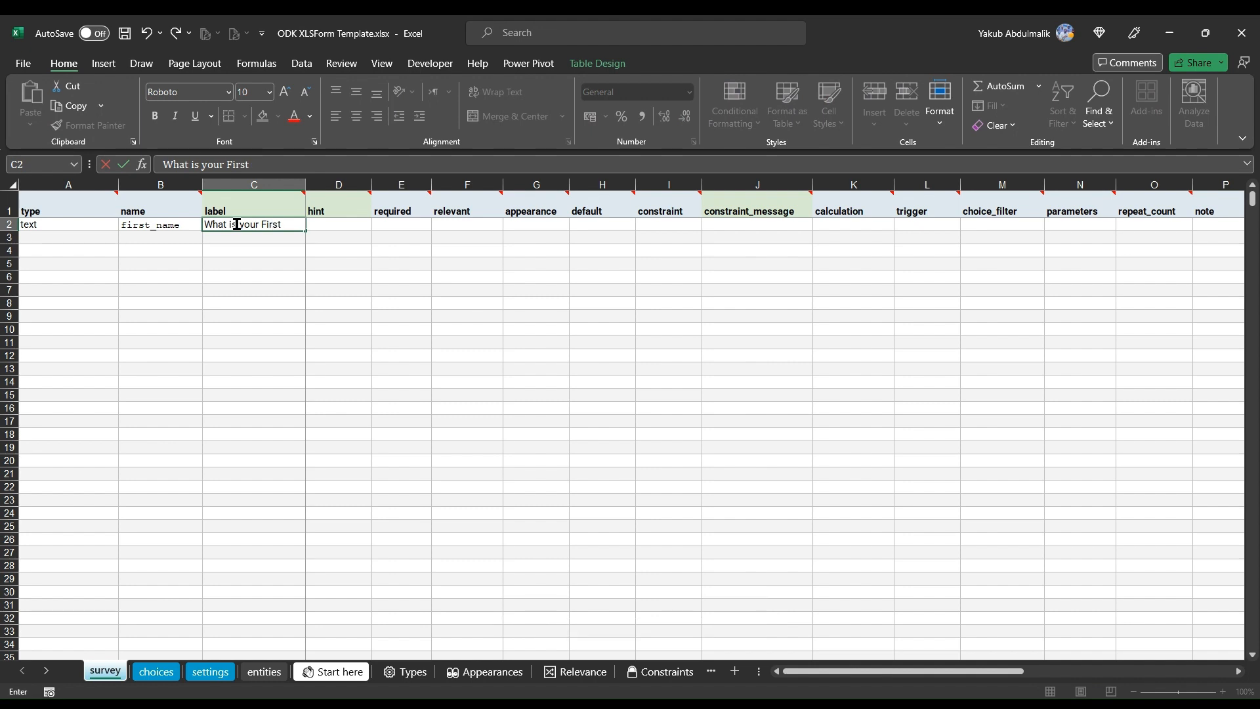
pyautogui.write(' name')
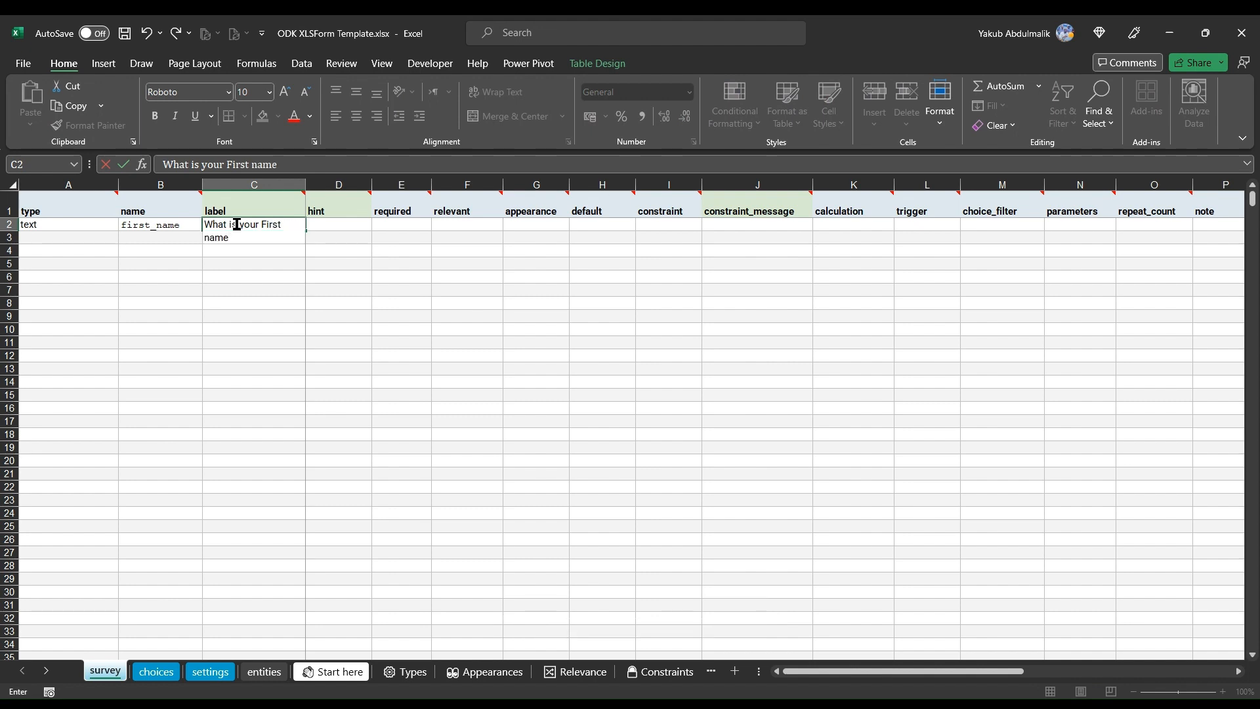
pyautogui.write('?')
pyautogui.press('Return')
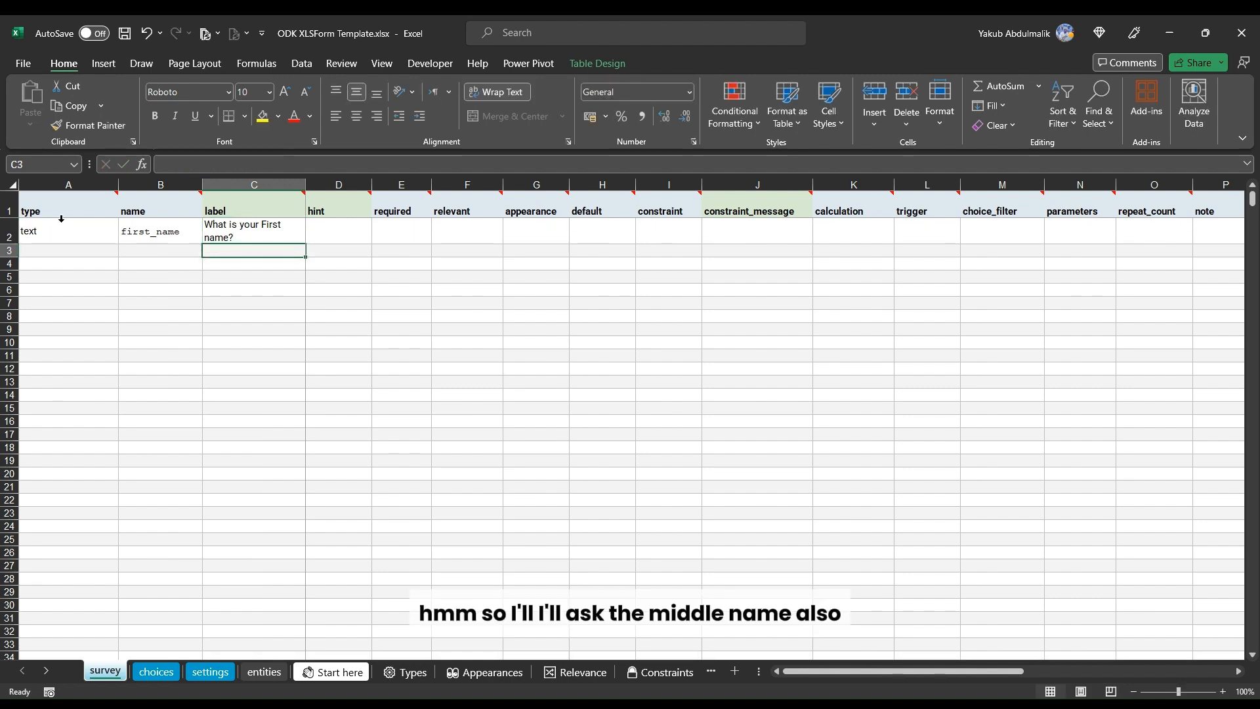
pyautogui.click(79, 253)
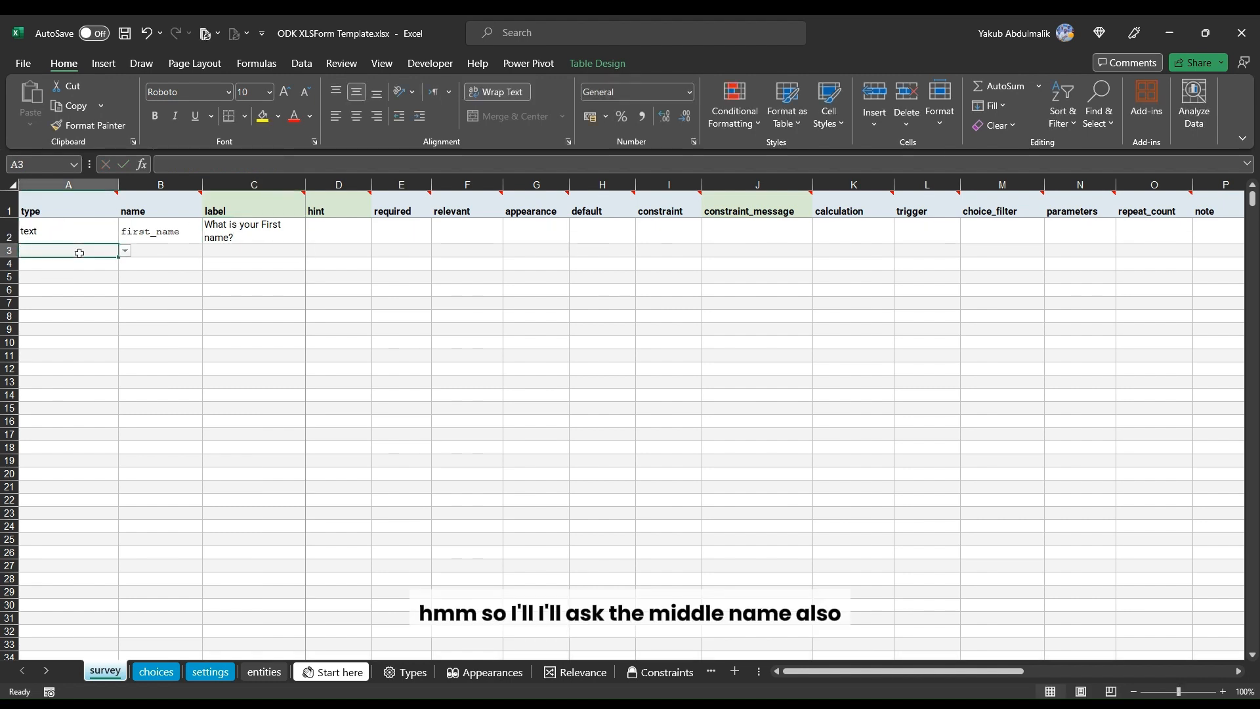
# Step: Add a second text question named middle_name in the next row
pyautogui.write('text')
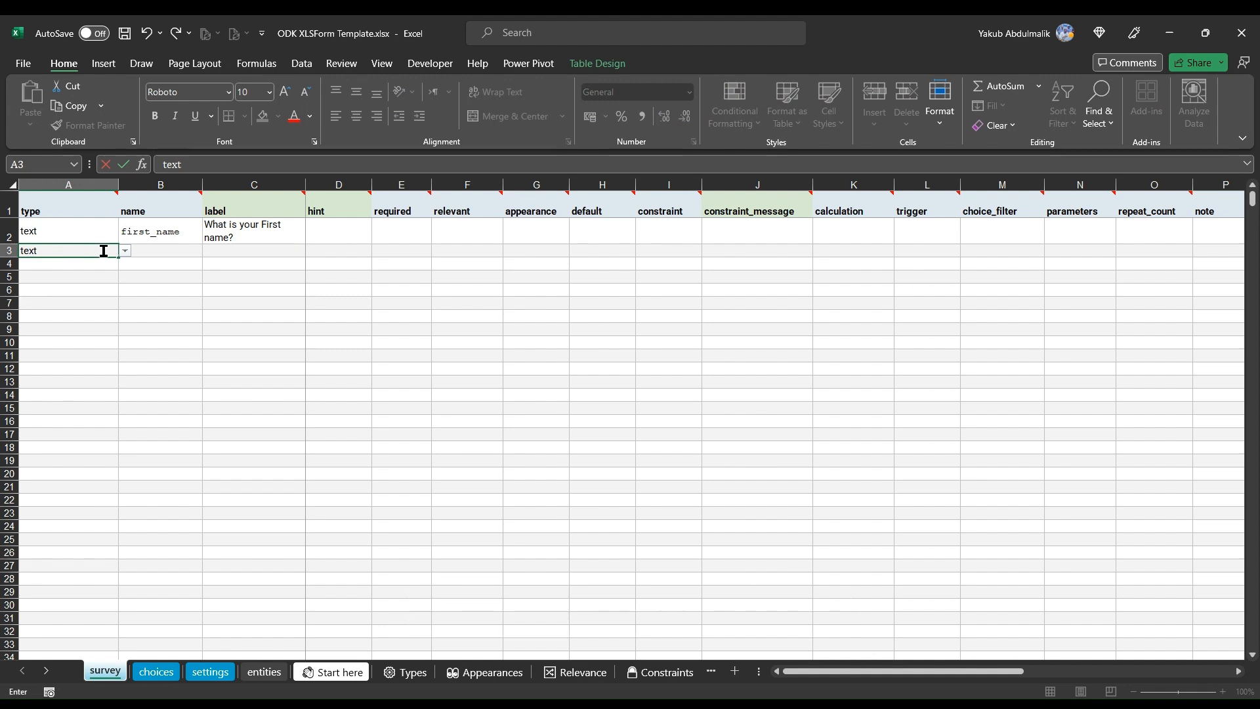
pyautogui.click(147, 252)
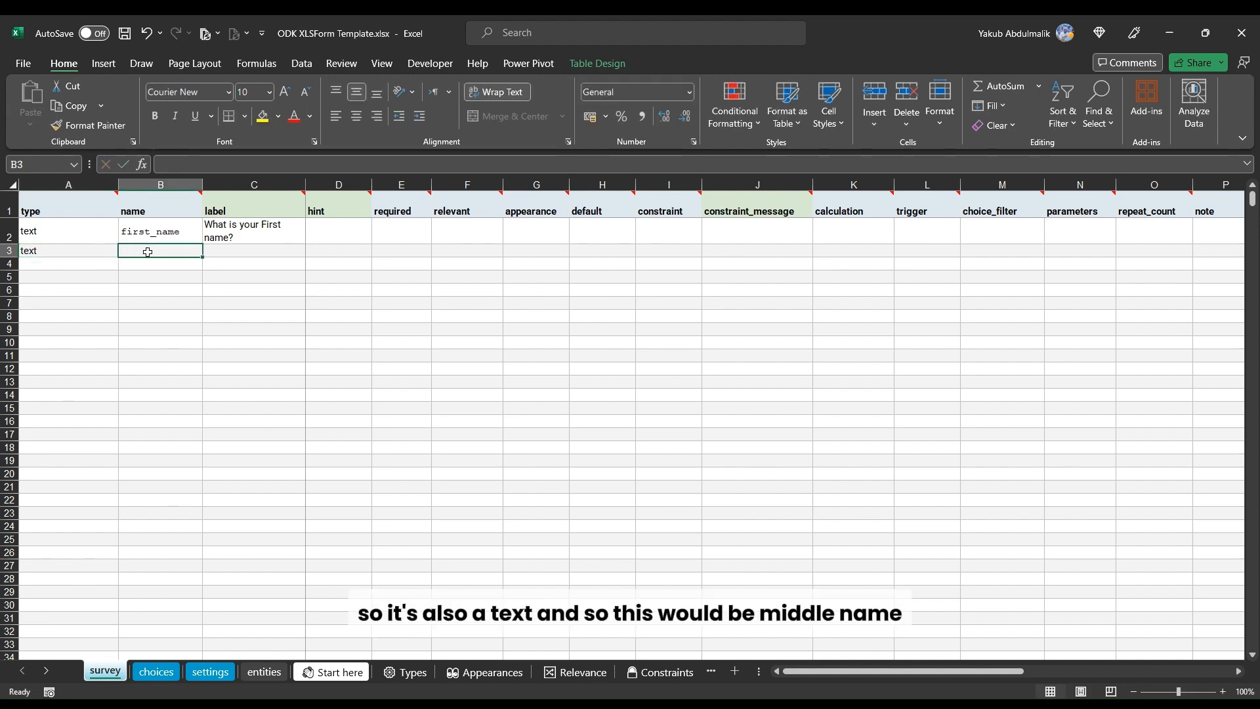
pyautogui.write('midd')
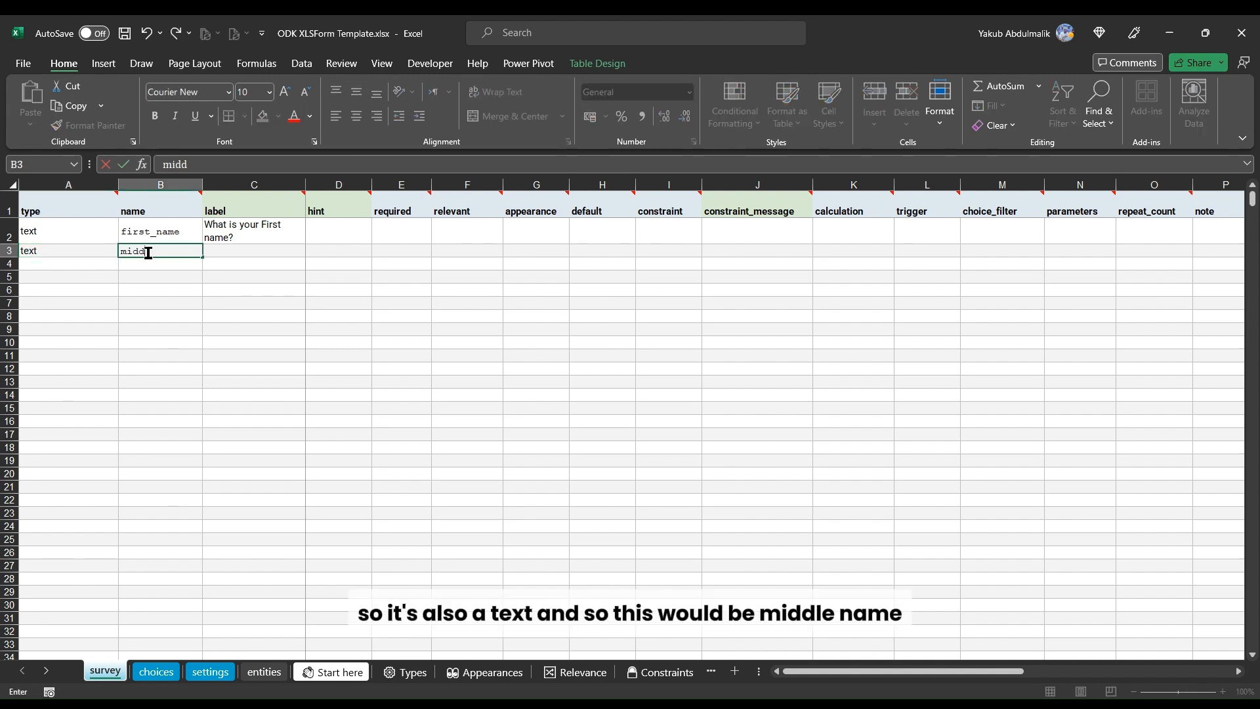
pyautogui.write('le_')
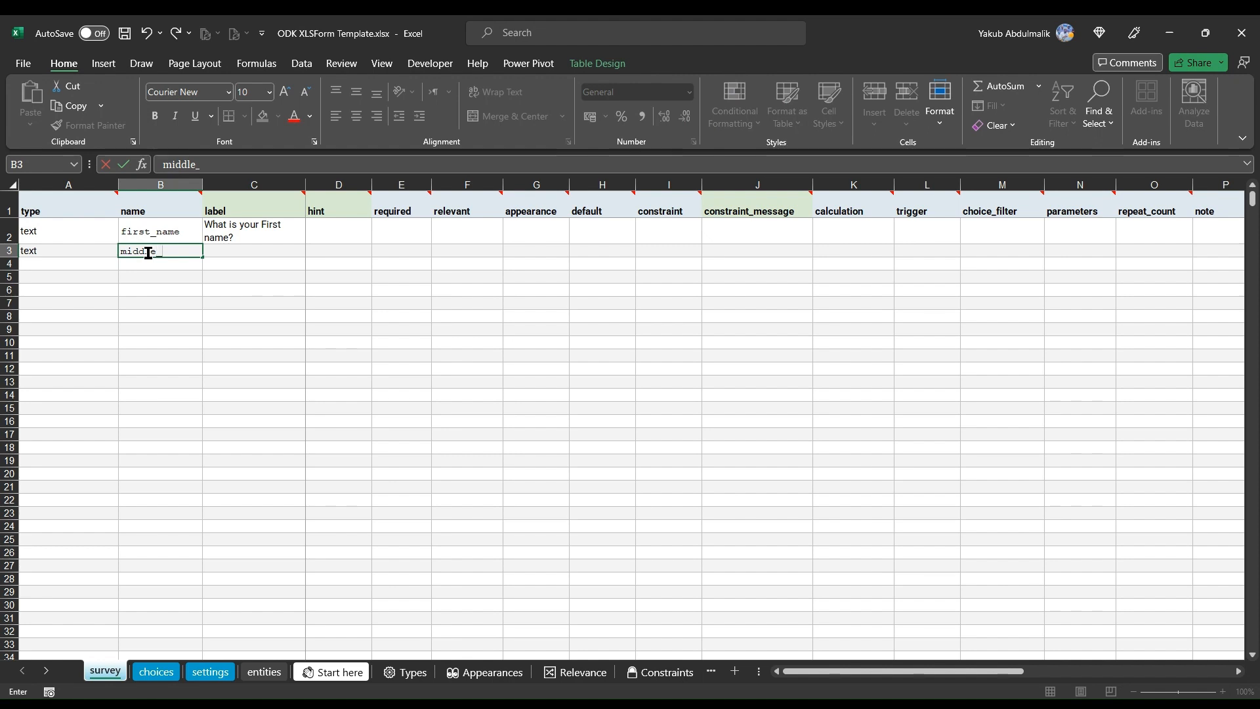
pyautogui.write('name')
pyautogui.press('Tab')
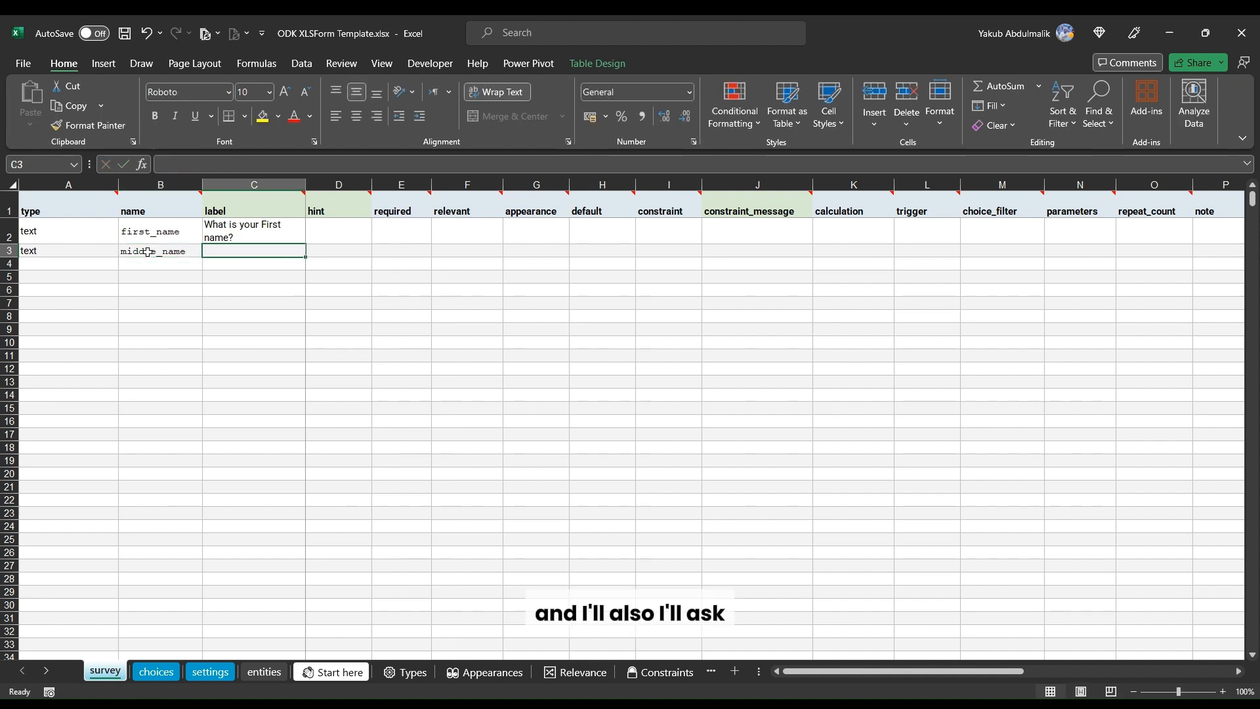
# Step: Copy the first question's label down into the two rows below it
pyautogui.click(239, 234)
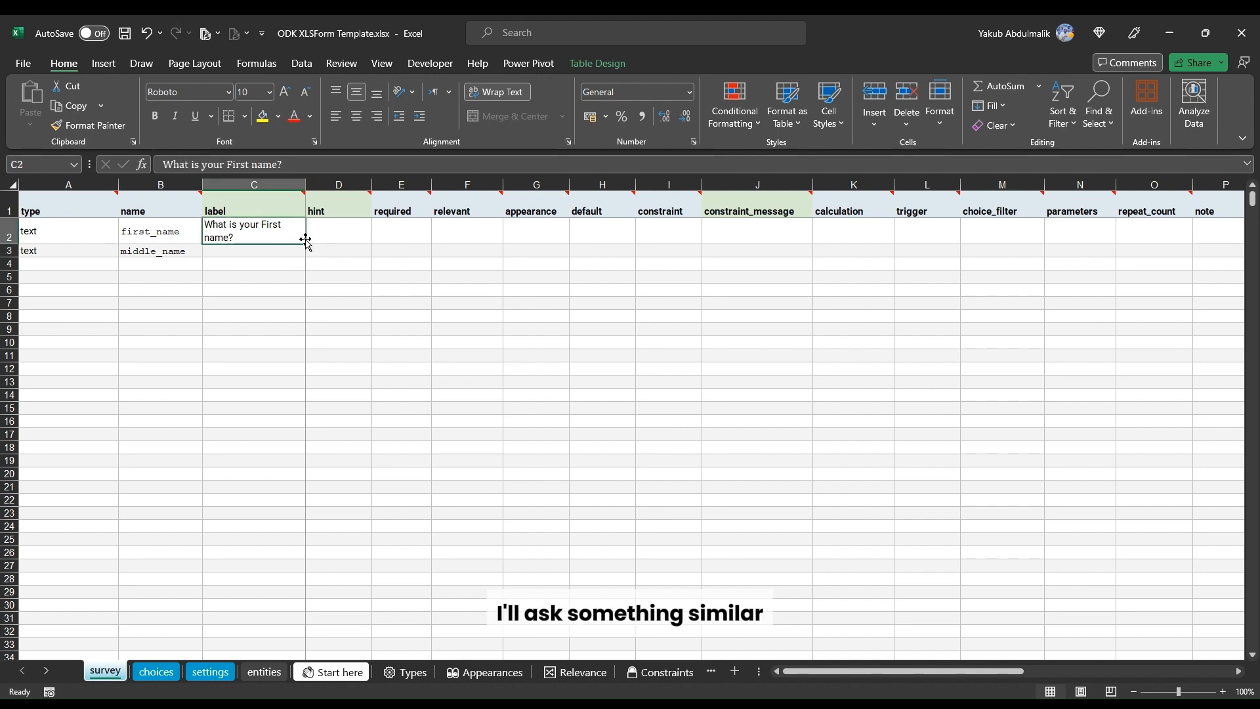
pyautogui.moveTo(306, 243); pyautogui.dragTo(298, 259)
pyautogui.click(246, 253)
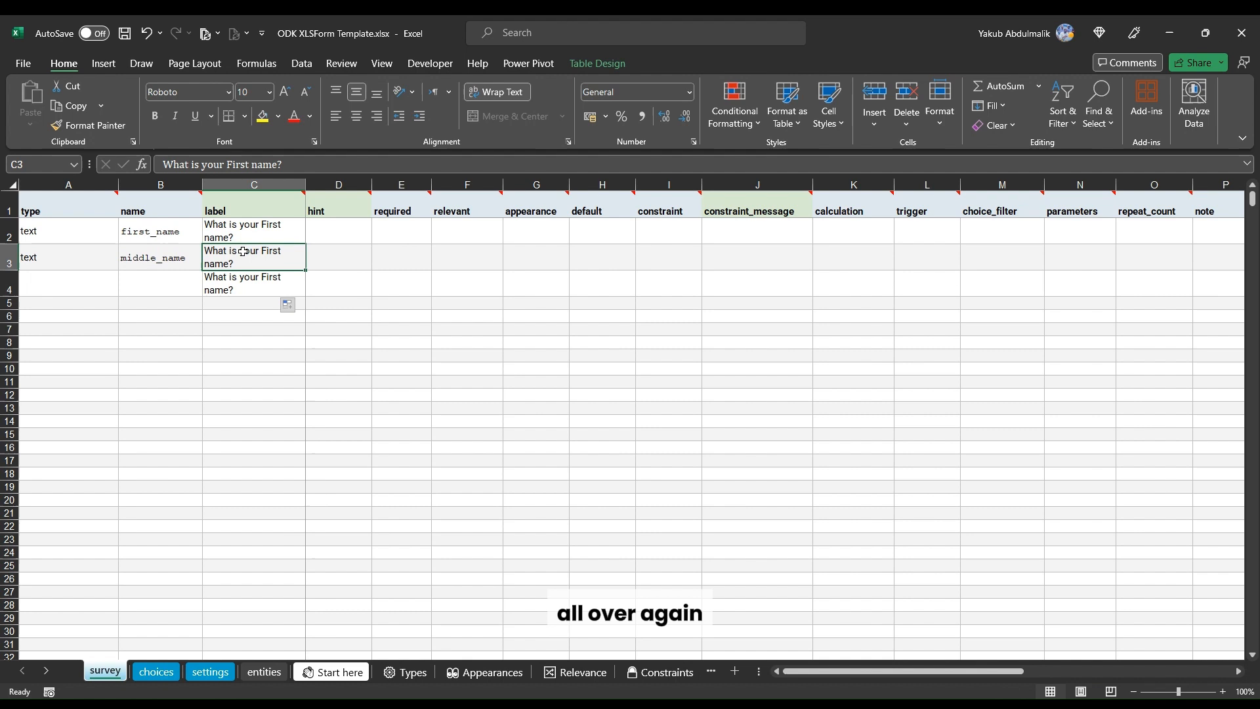
# Step: Change the middle_name question's label to 'What is your Middle name?'
pyautogui.doubleClick(239, 164)
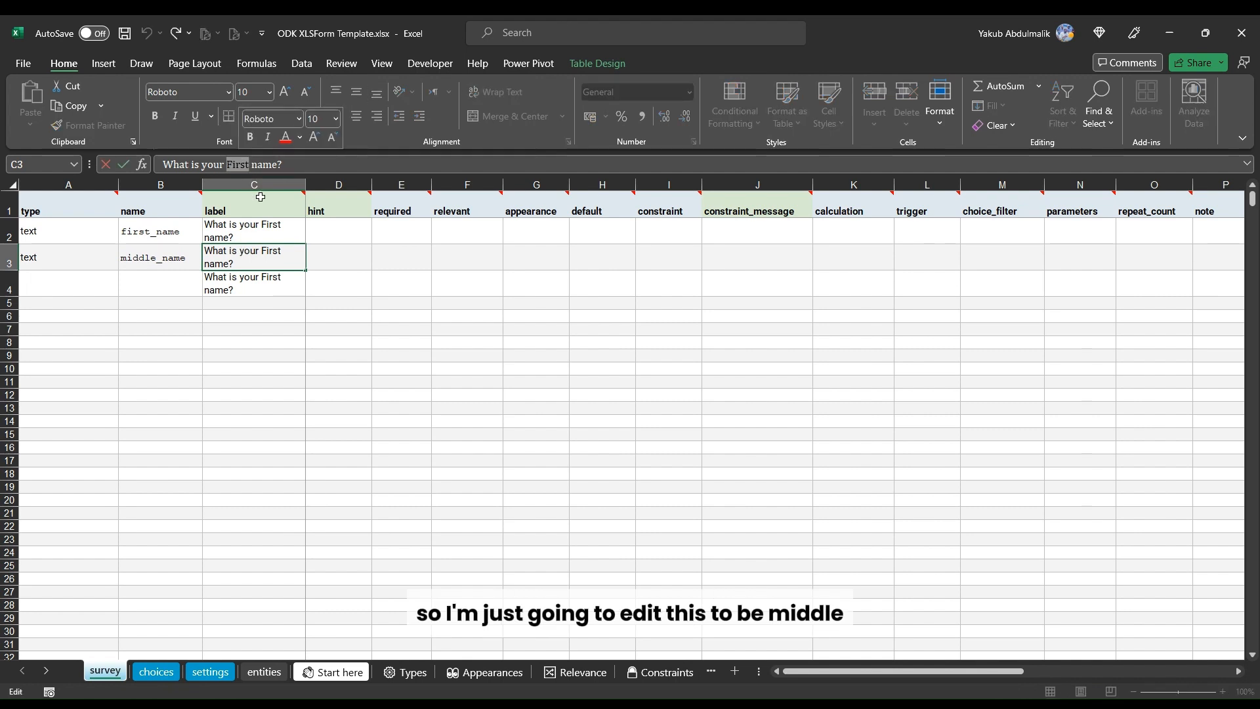
pyautogui.moveTo(260, 196)
pyautogui.write('Middl')
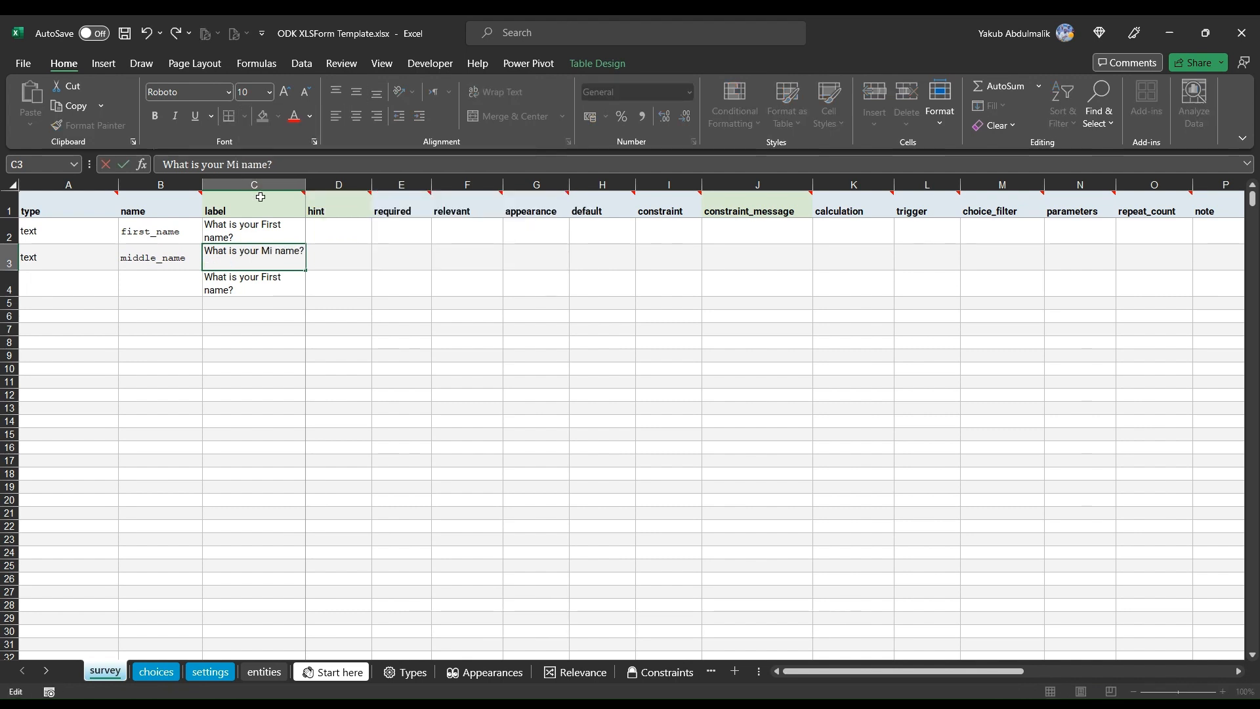
pyautogui.write('e')
pyautogui.press('Return')
# Step: Add a third text question named Last_name
pyautogui.click(48, 277)
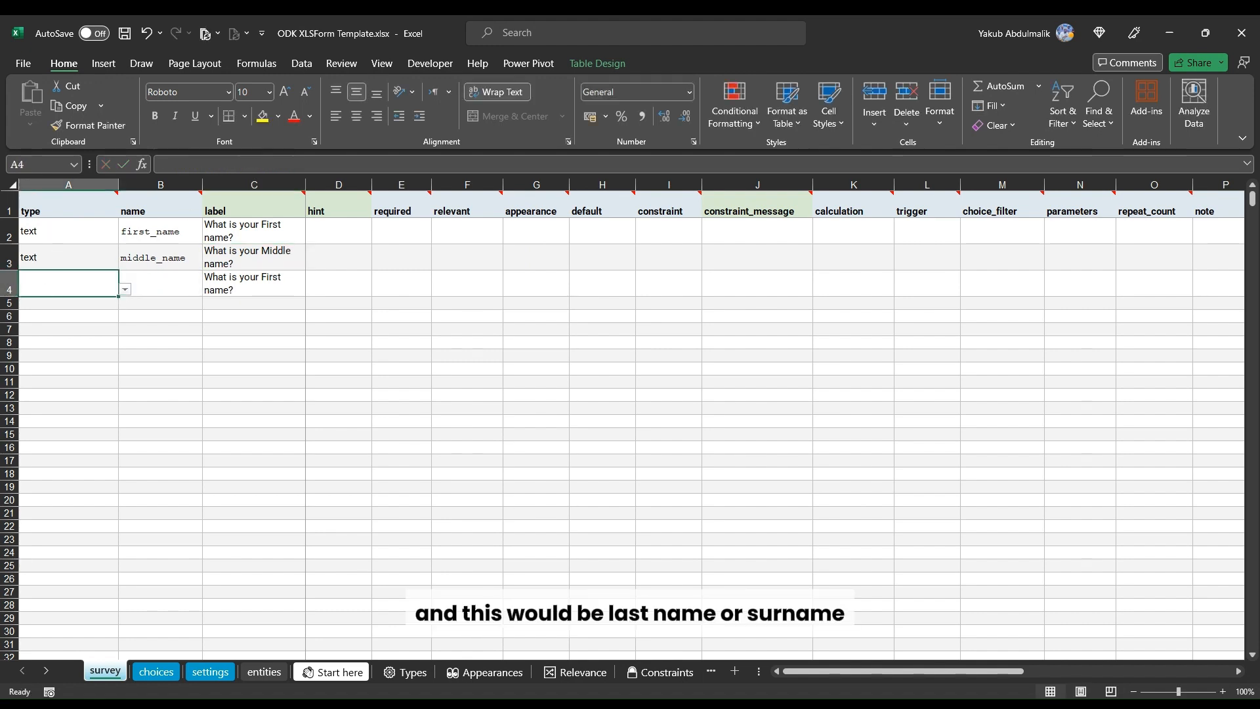
pyautogui.write('text')
pyautogui.click(132, 284)
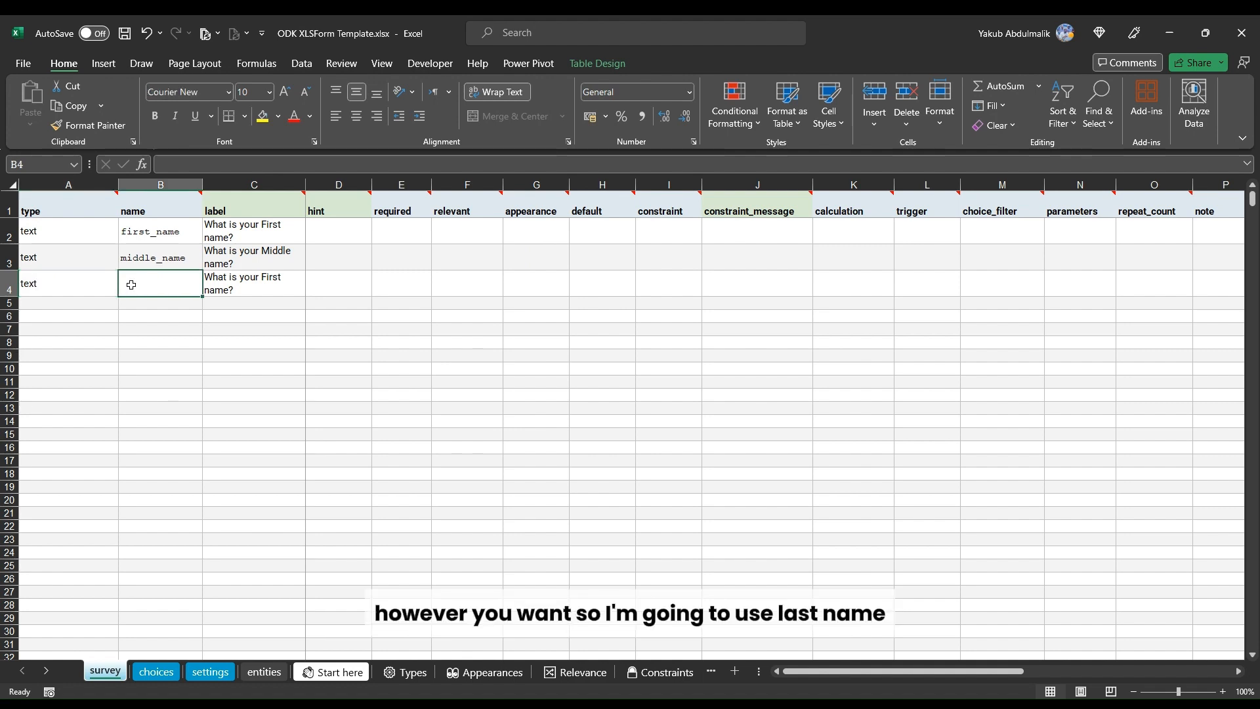
pyautogui.write('Last')
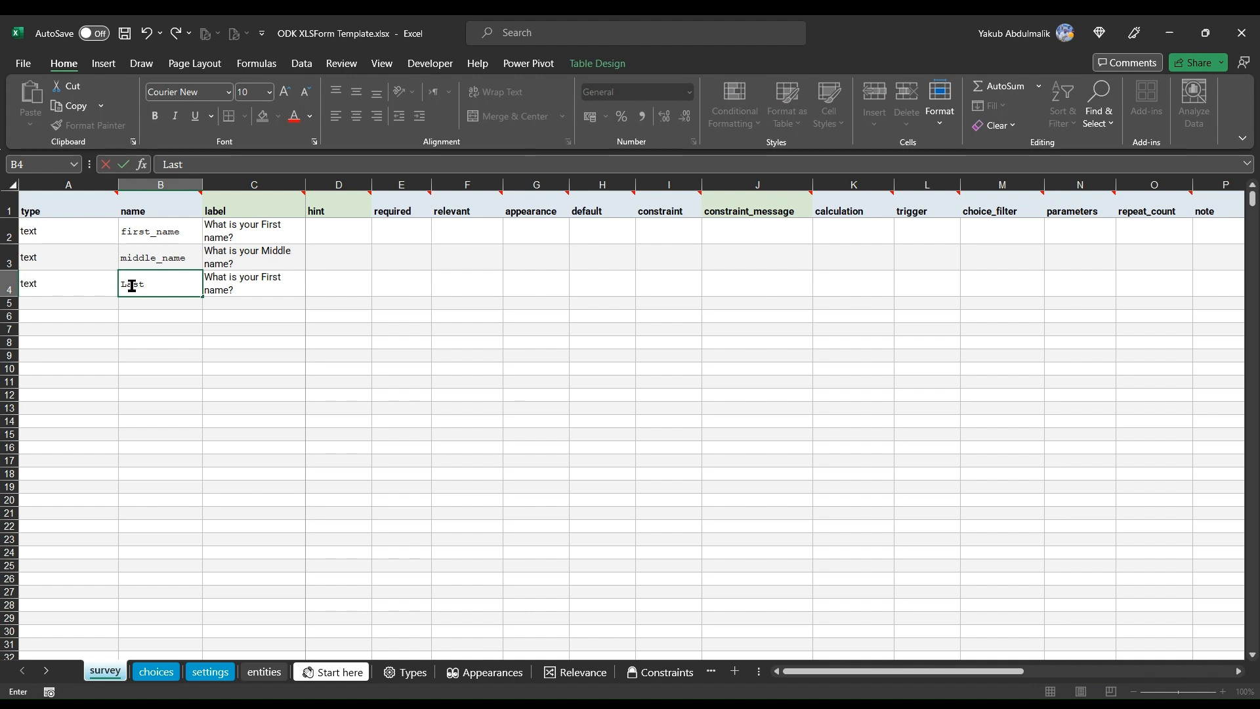
pyautogui.write('_name')
pyautogui.press('Tab')
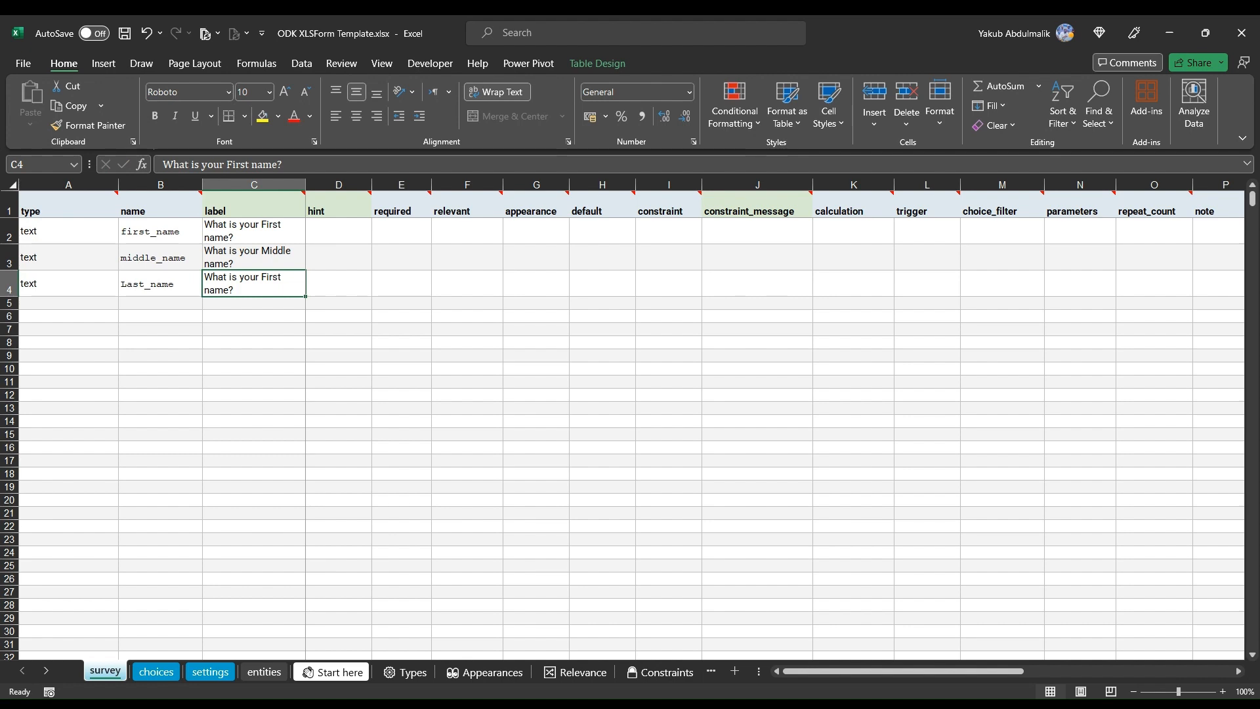
# Step: Change the Last_name question's label to 'What is your Last name?'
pyautogui.click(233, 165)
pyautogui.doubleClick(233, 164)
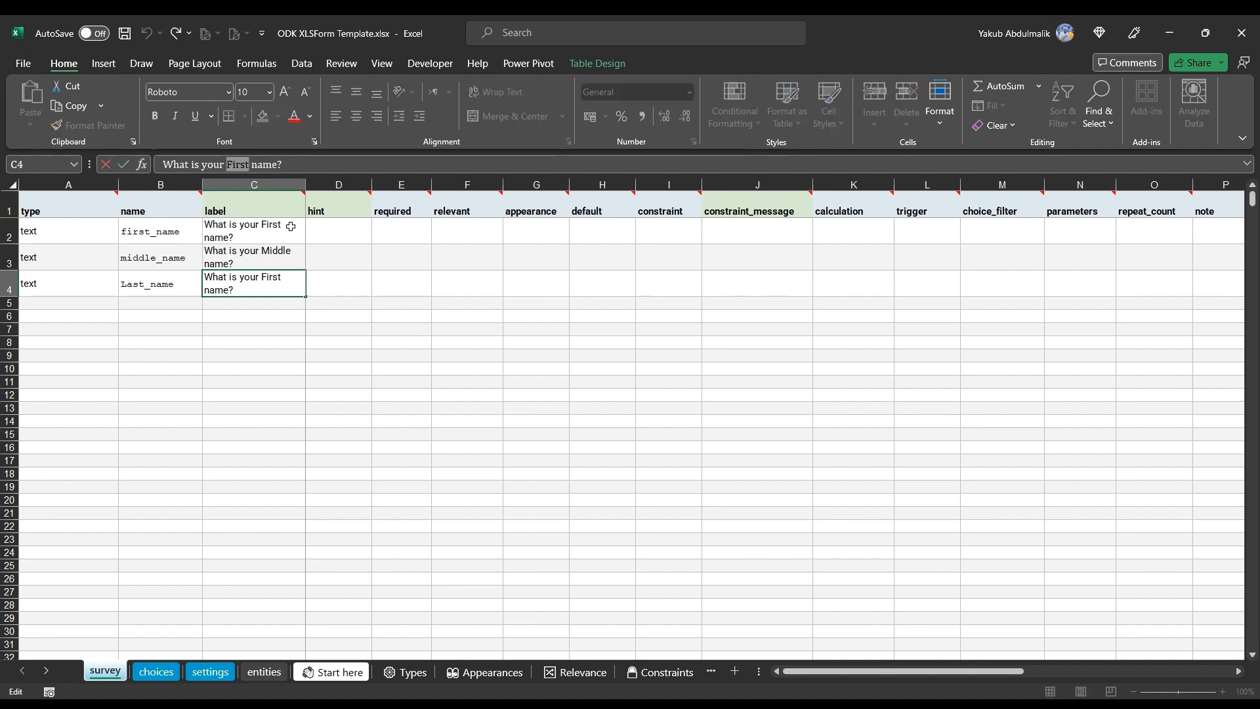
pyautogui.write('Last')
pyautogui.press('Return')
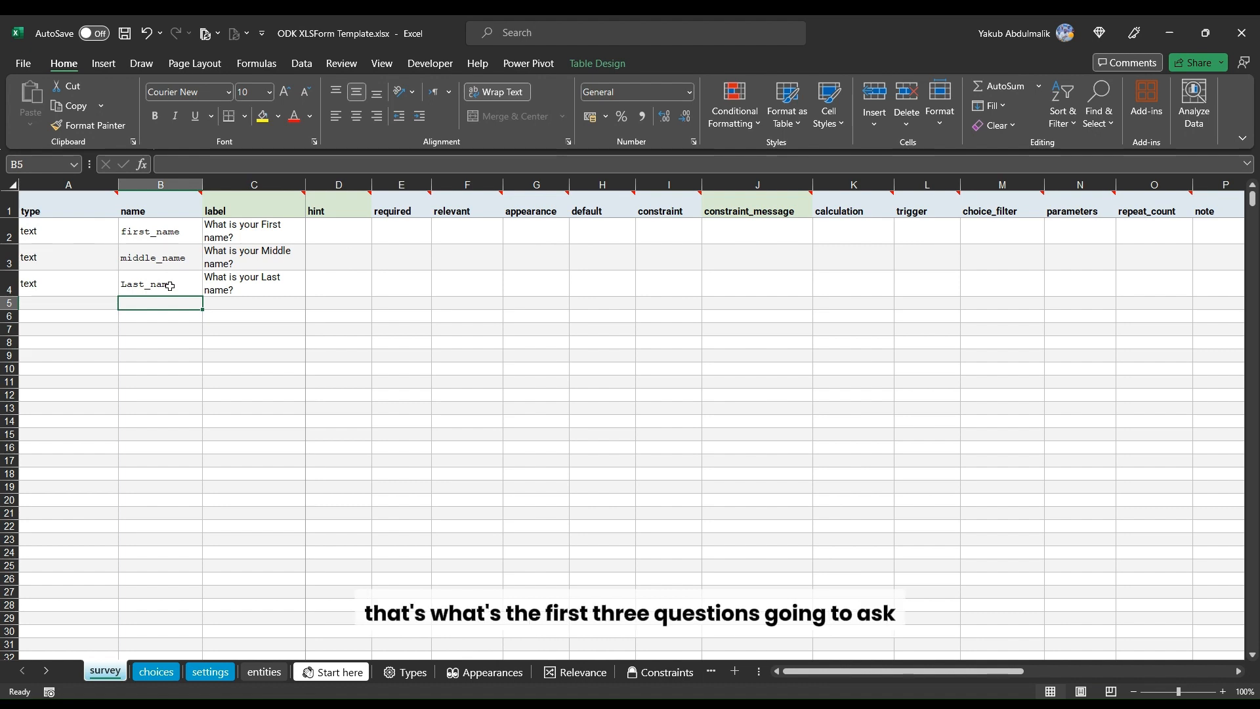
# Step: Add a date question named dob in the fifth row
pyautogui.click(240, 233)
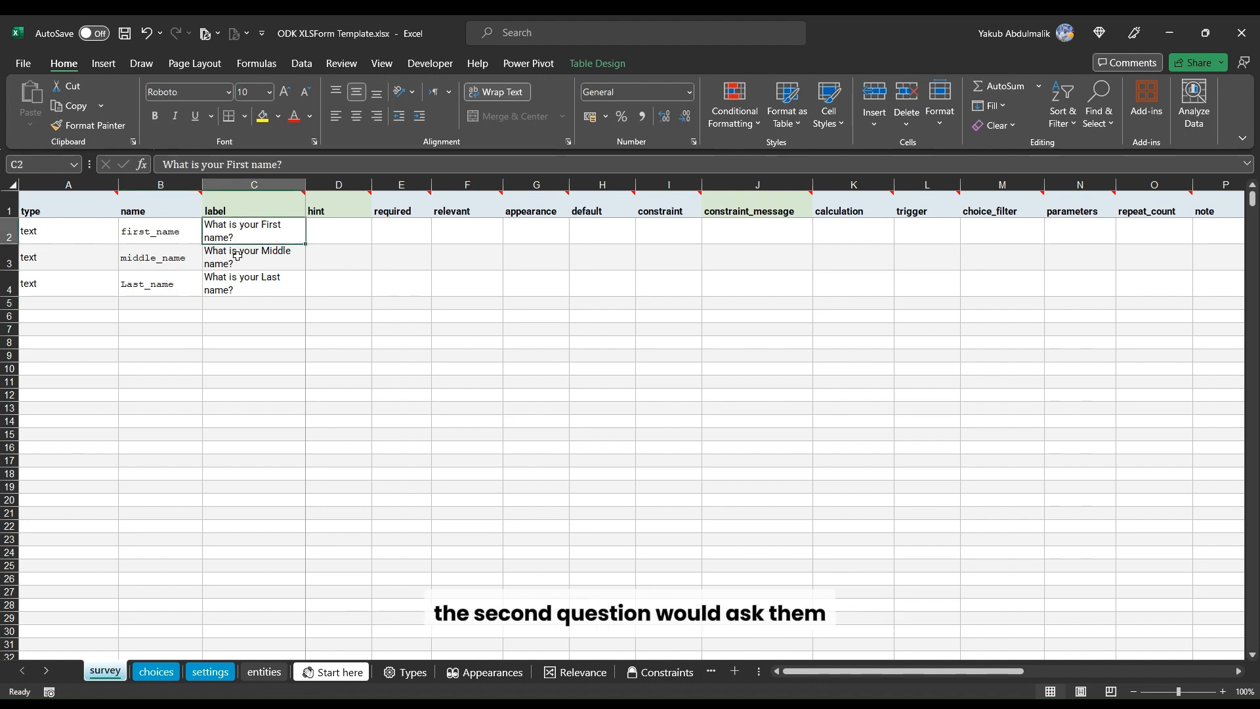
pyautogui.click(240, 288)
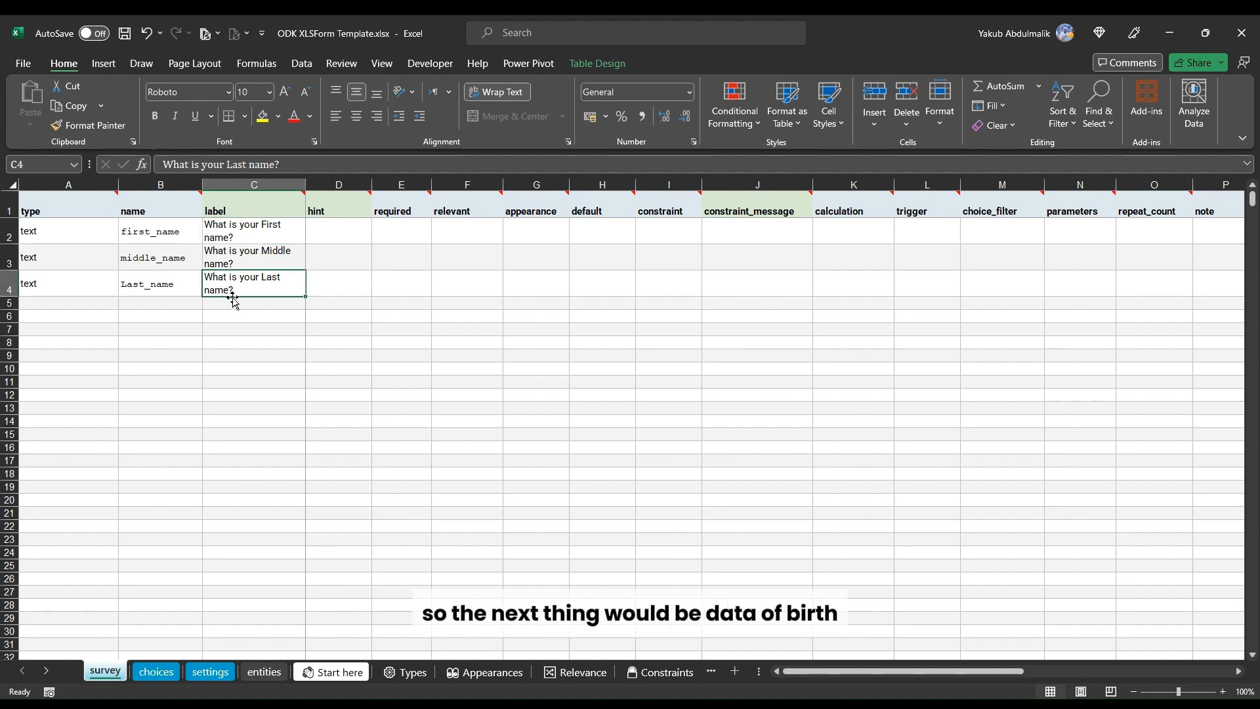
pyautogui.click(100, 303)
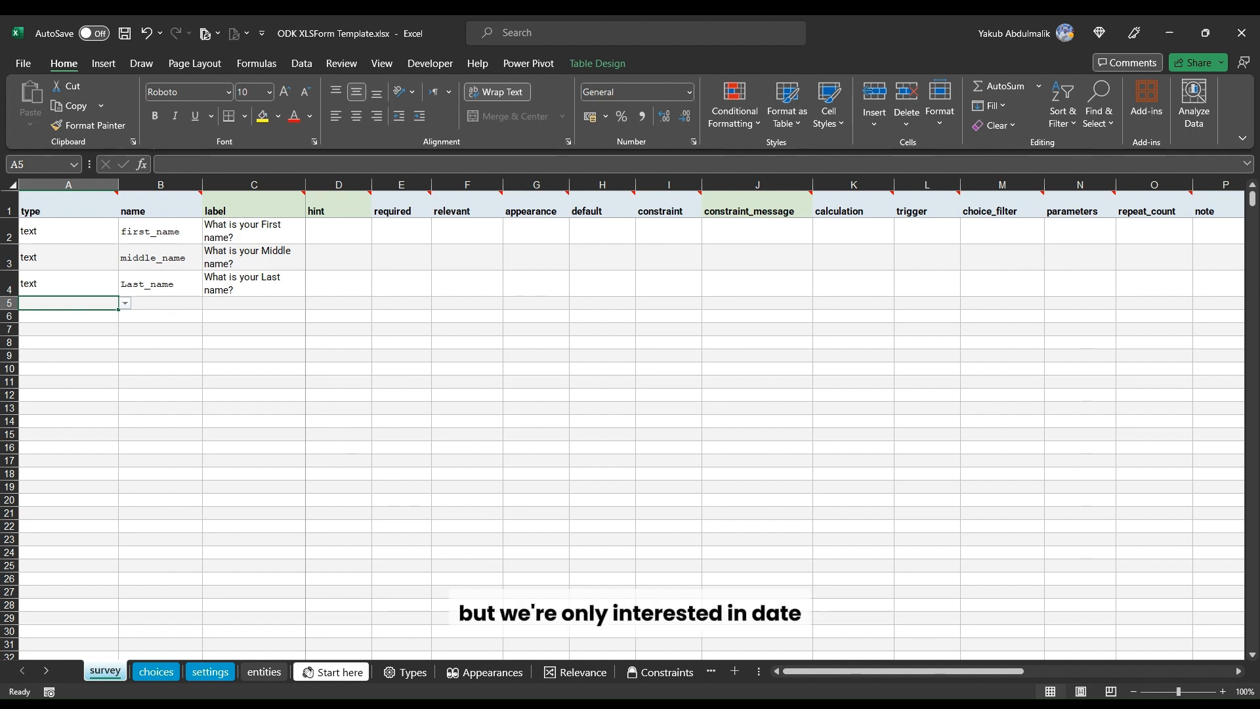
pyautogui.write('date')
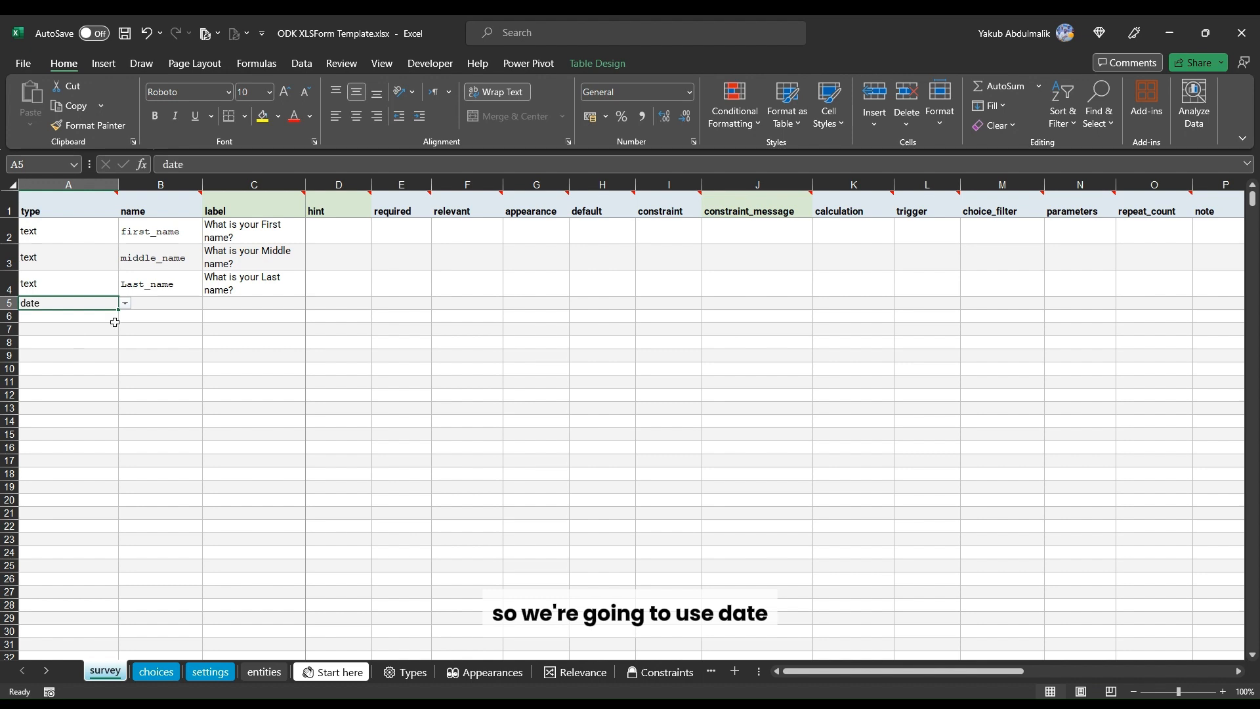
pyautogui.click(154, 301)
pyautogui.write('dob')
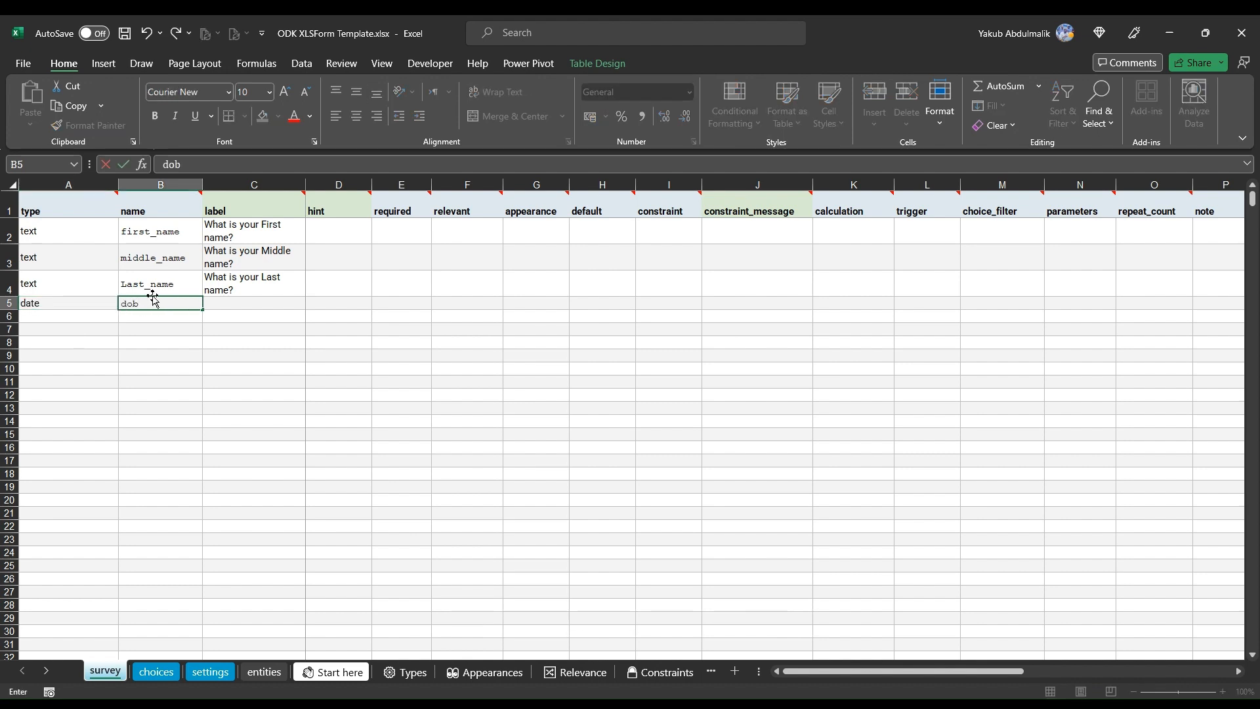
pyautogui.press('Tab')
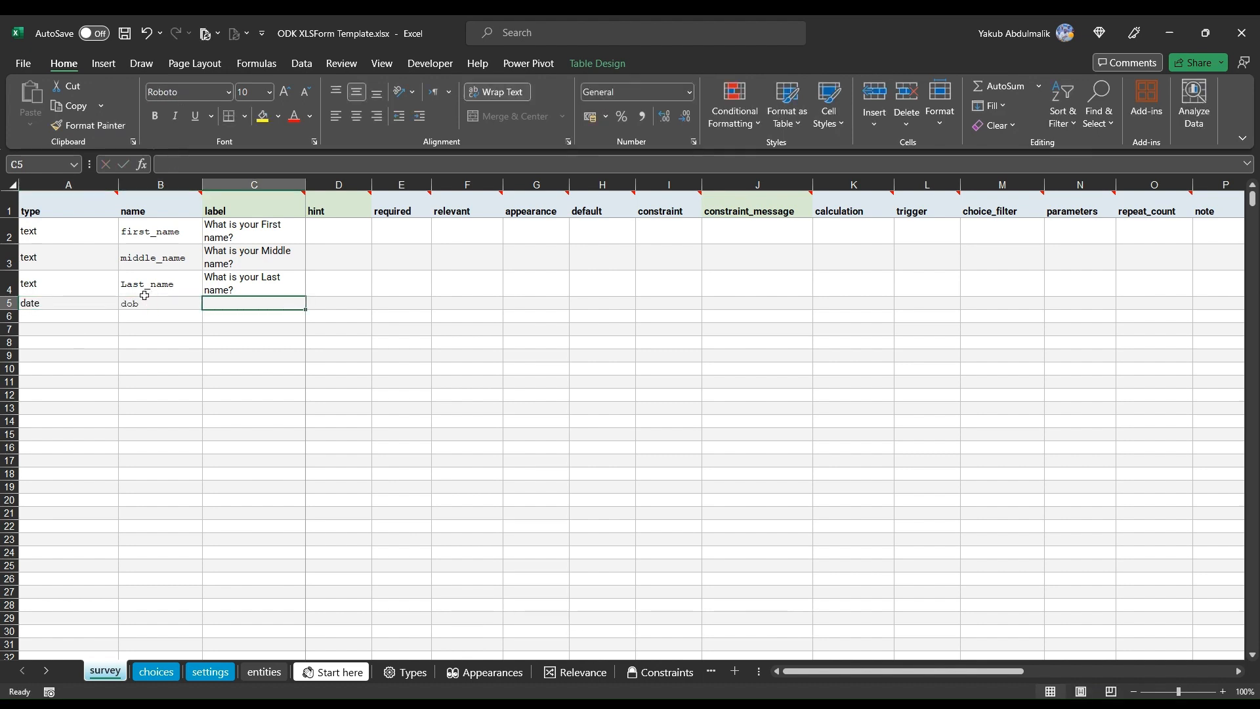
# Step: Set the dob question's label to 'What is your date of birth?'
pyautogui.write('What i')
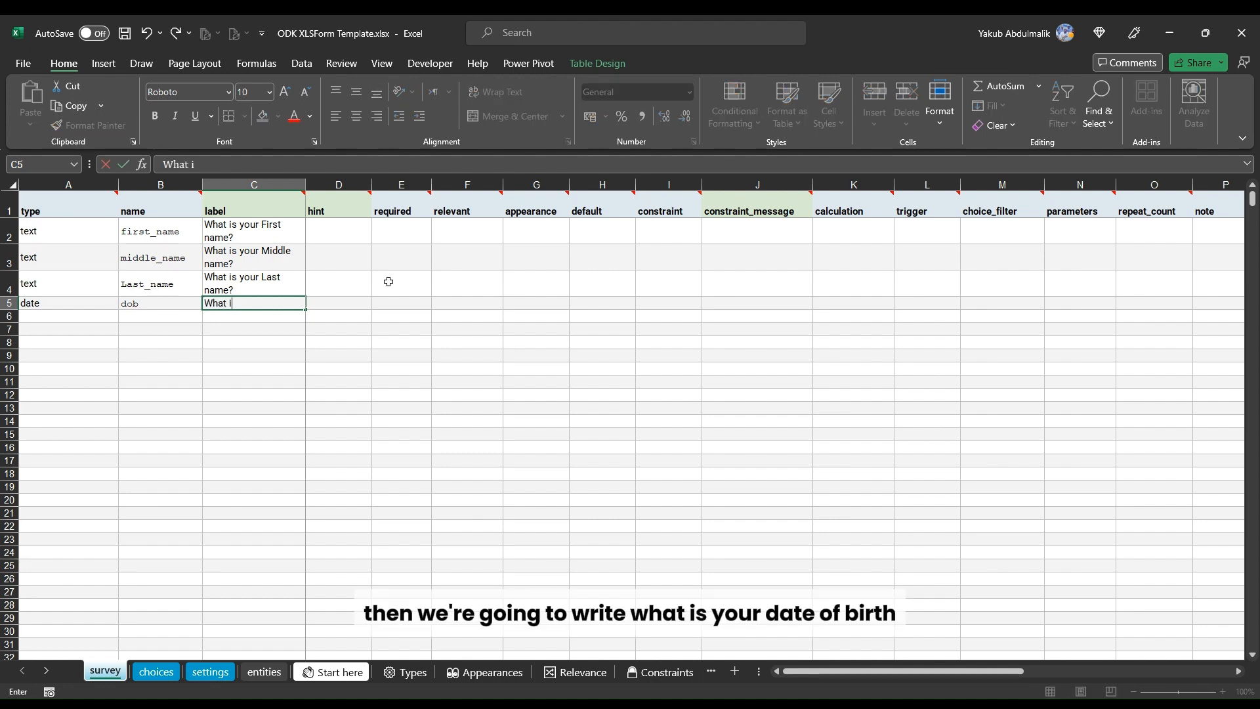
pyautogui.write('s your d')
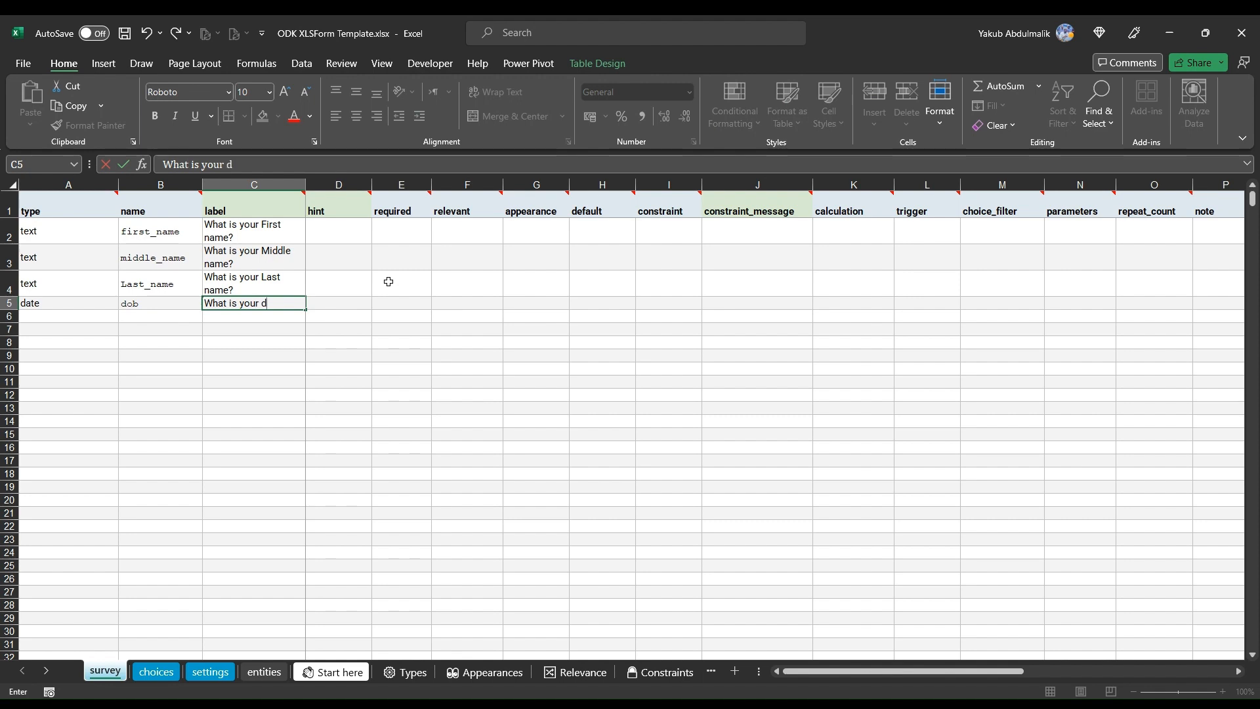
pyautogui.write('at of birth')
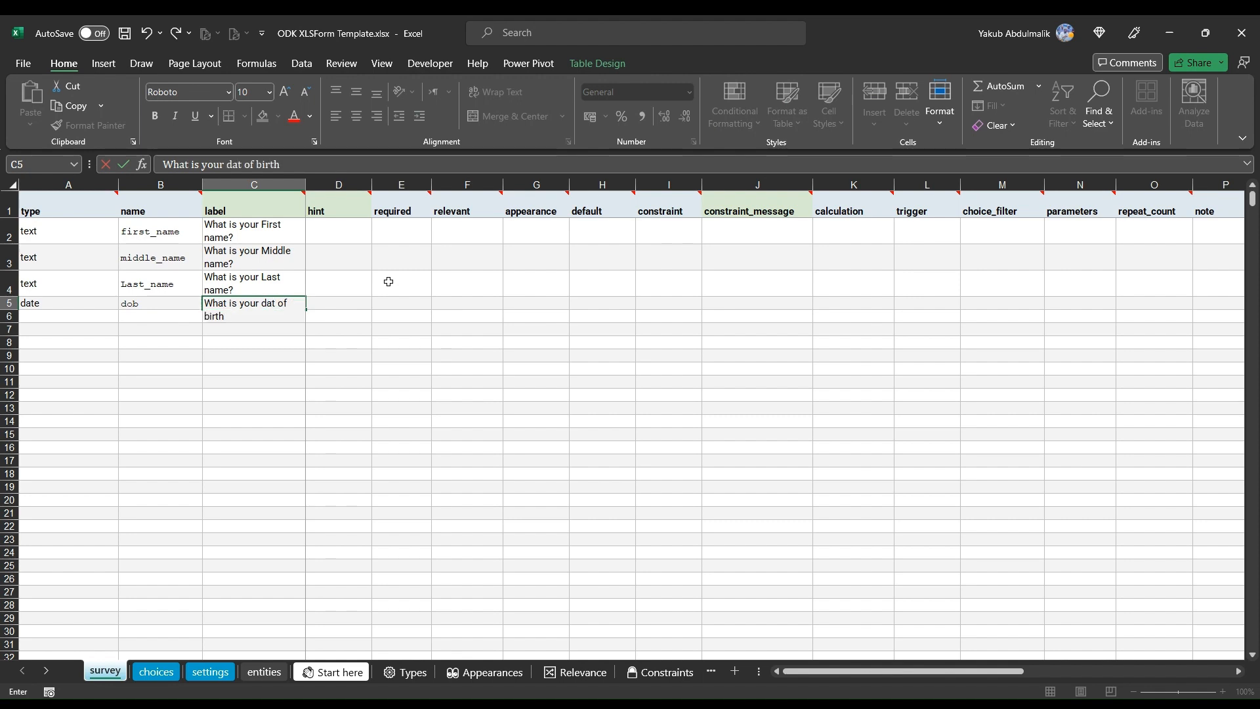
pyautogui.write('?')
pyautogui.click(240, 165)
pyautogui.press('BackSpace')
pyautogui.write('e')
pyautogui.press('Return')
# Step: Add a text question named address with the label 'Address'
pyautogui.click(85, 328)
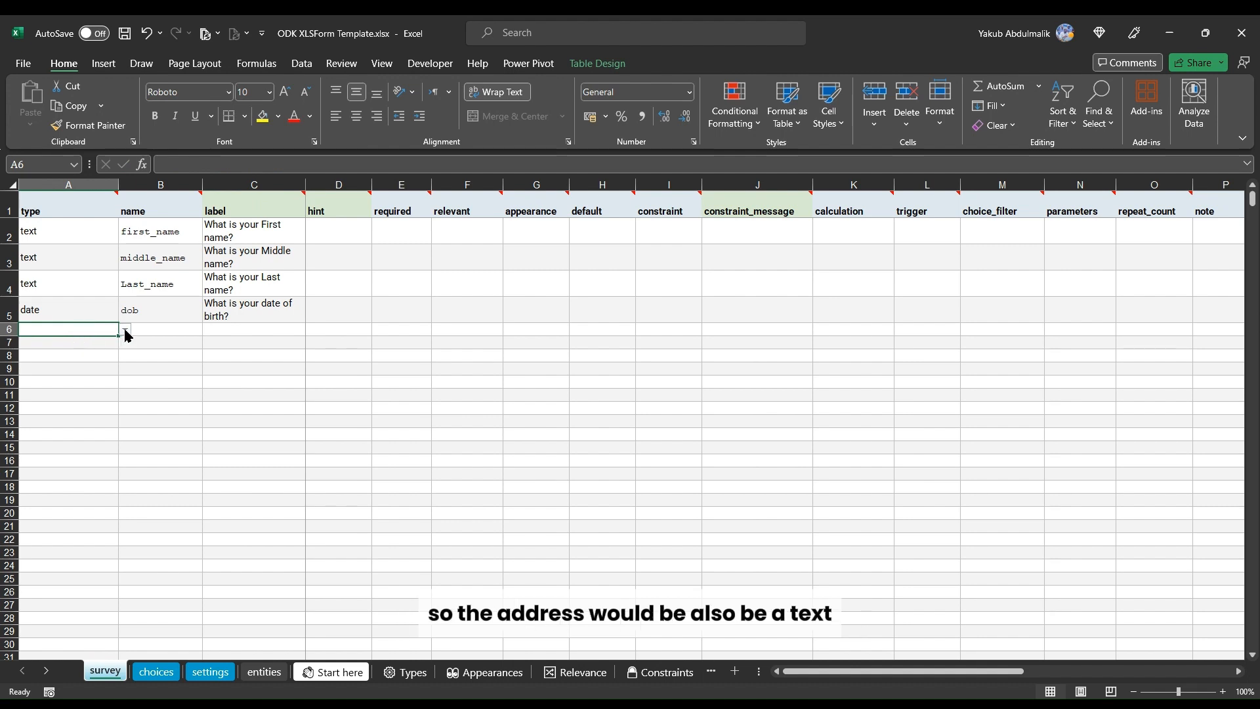
pyautogui.click(138, 348)
pyautogui.click(155, 329)
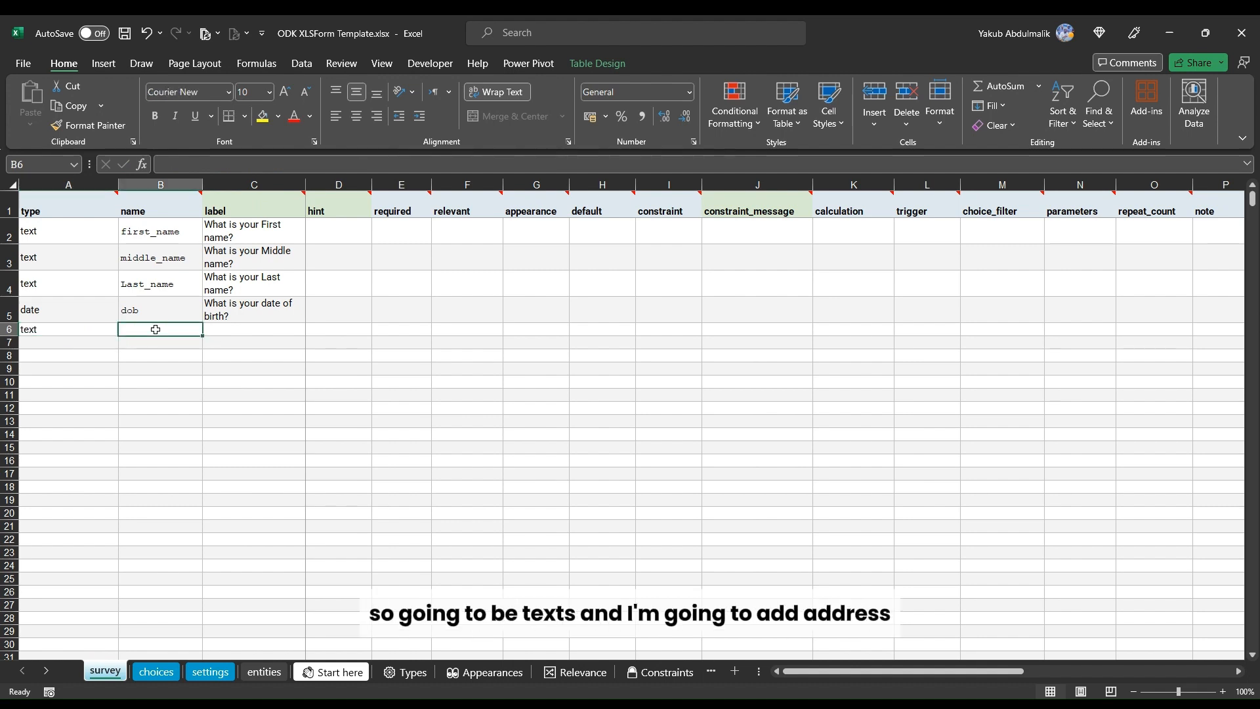
pyautogui.write('address')
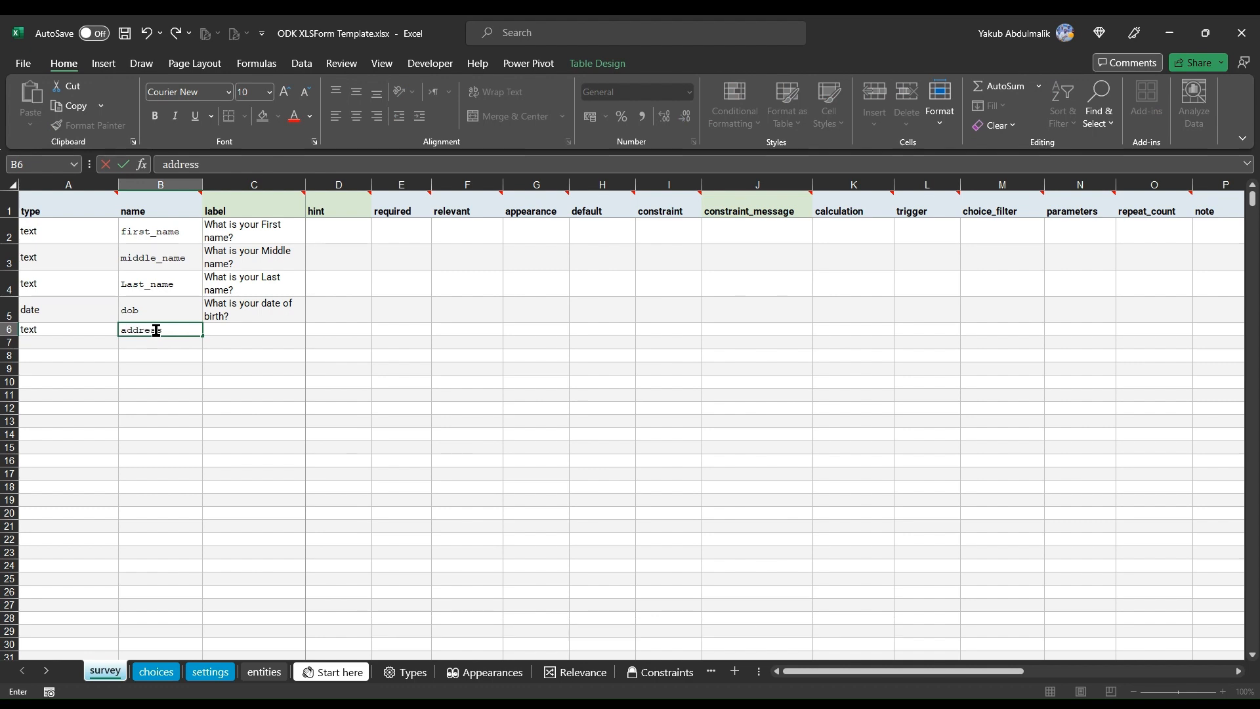
pyautogui.press('Tab')
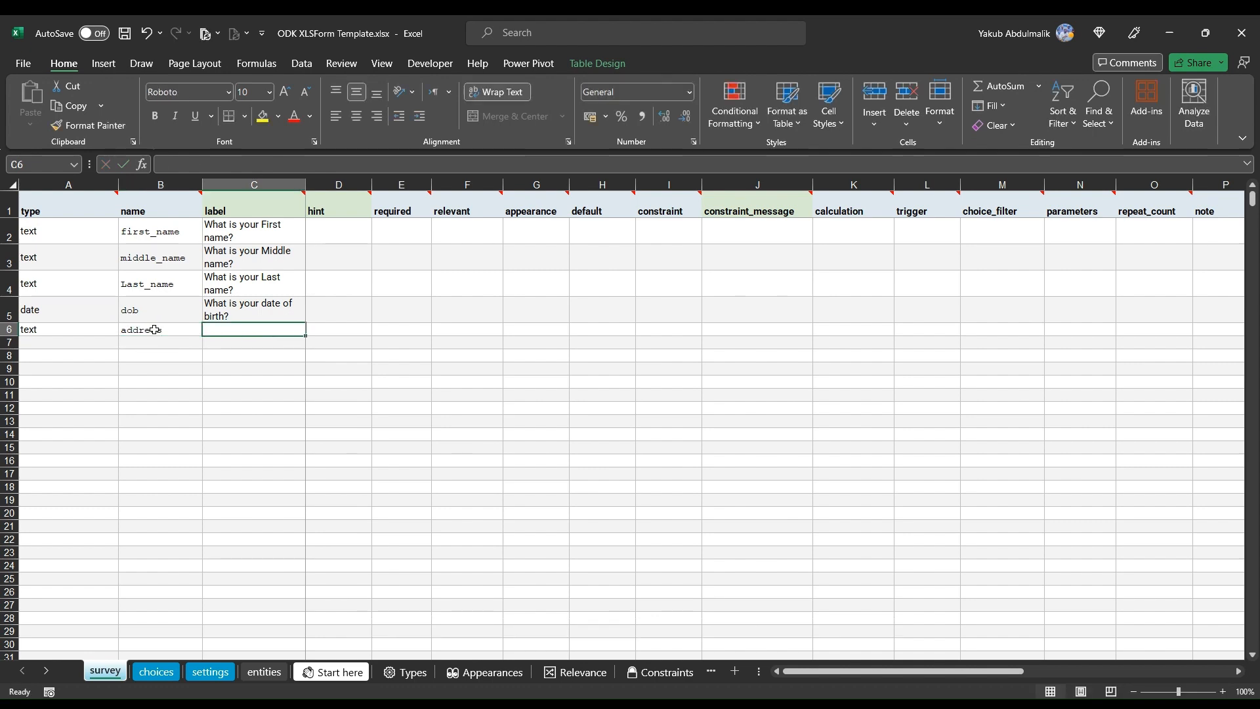
pyautogui.write('Wh')
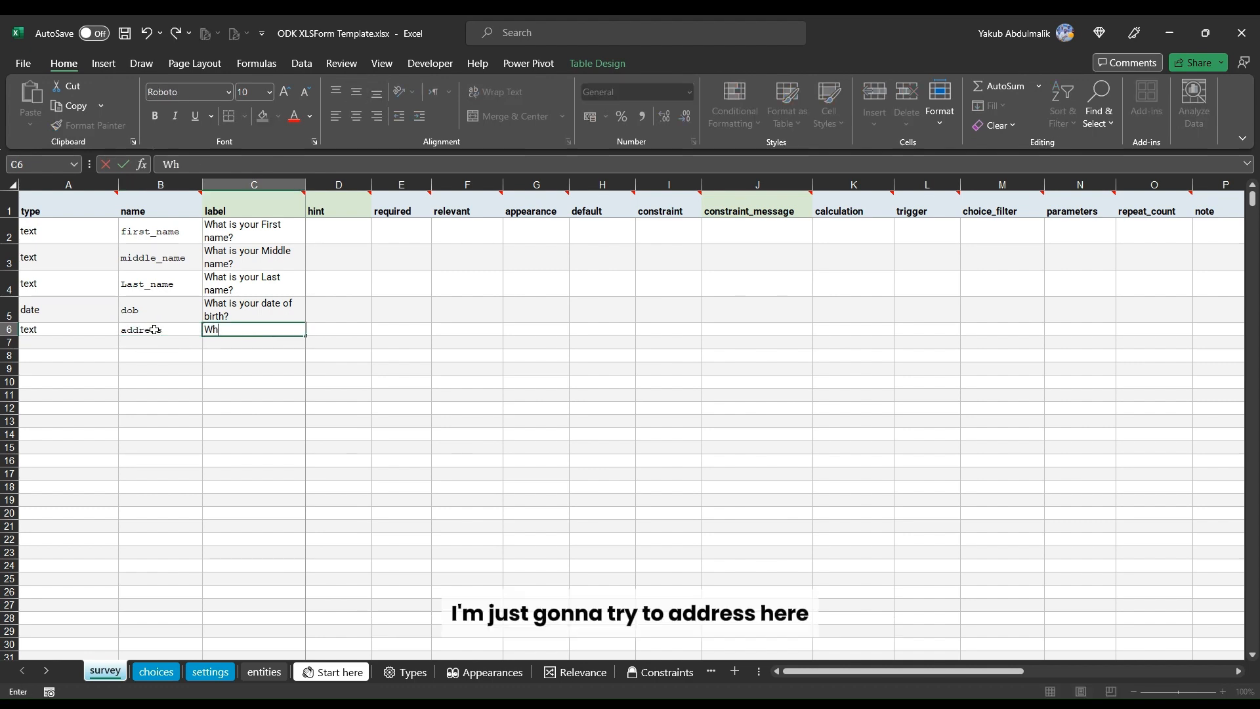
pyautogui.press('BackSpace')
pyautogui.press('BackSpace')
pyautogui.write('Address')
pyautogui.press('Return')
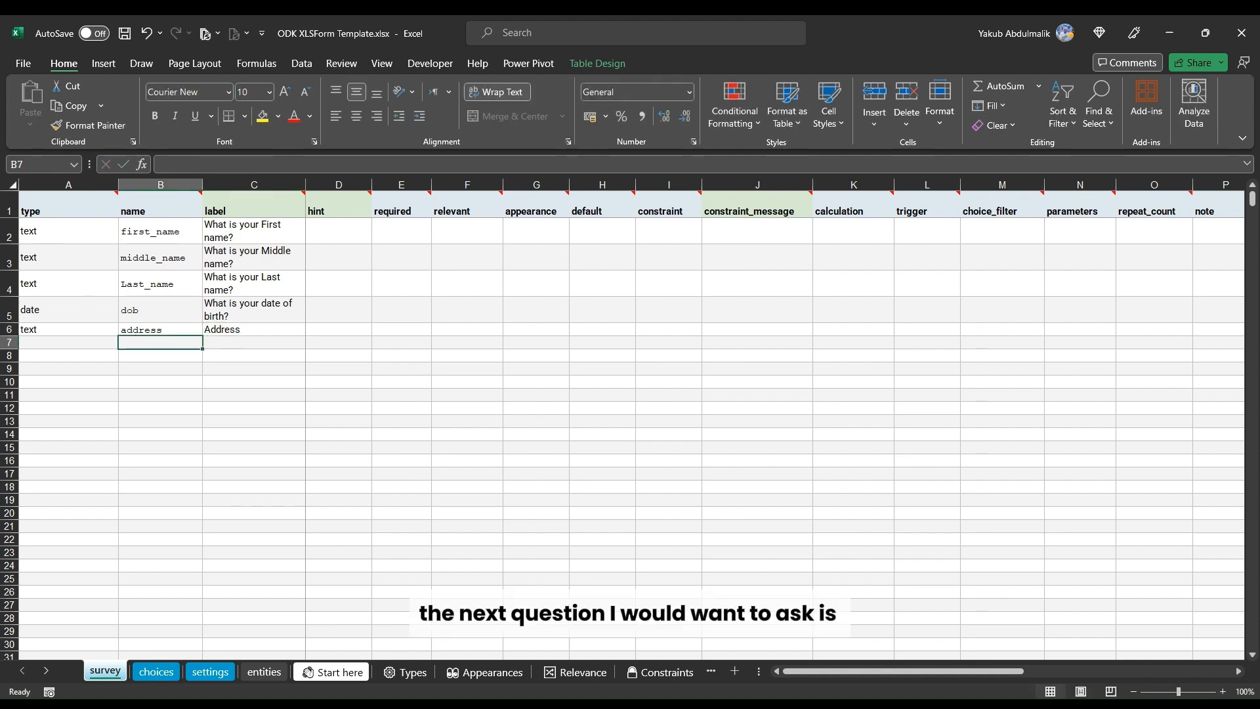
# Step: Set the seventh row's question type to select_one country
pyautogui.click(48, 344)
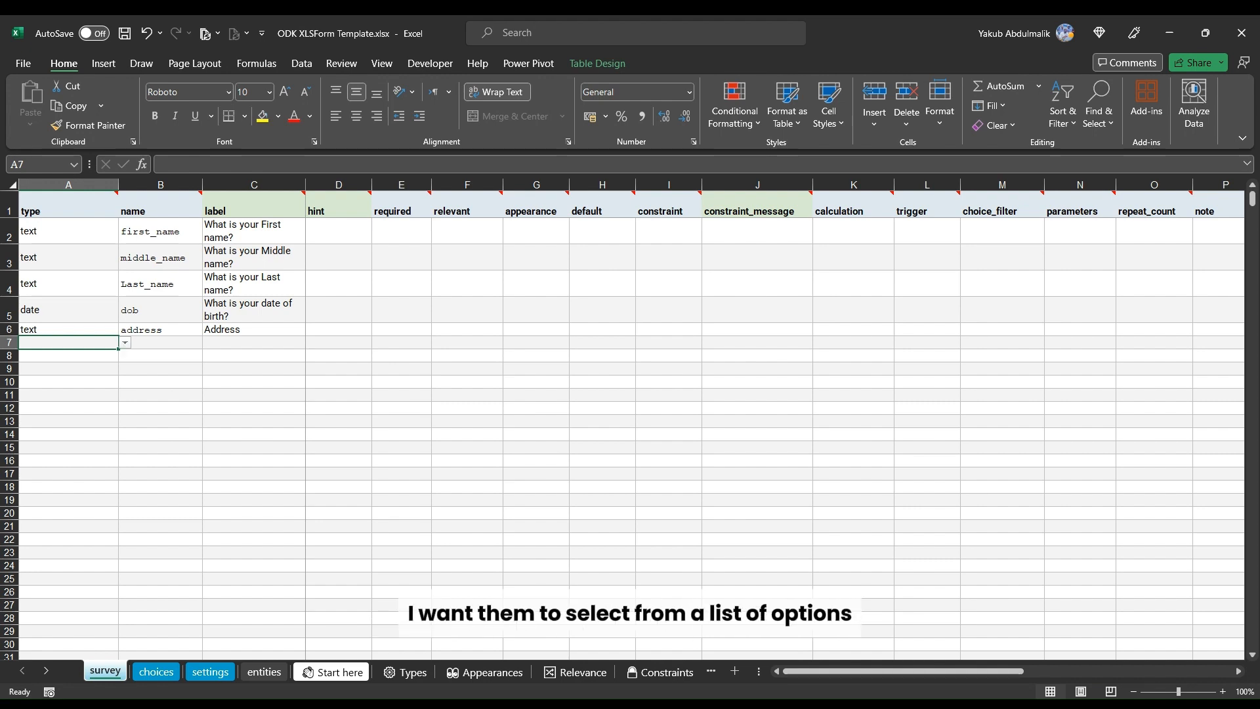
pyautogui.click(120, 418)
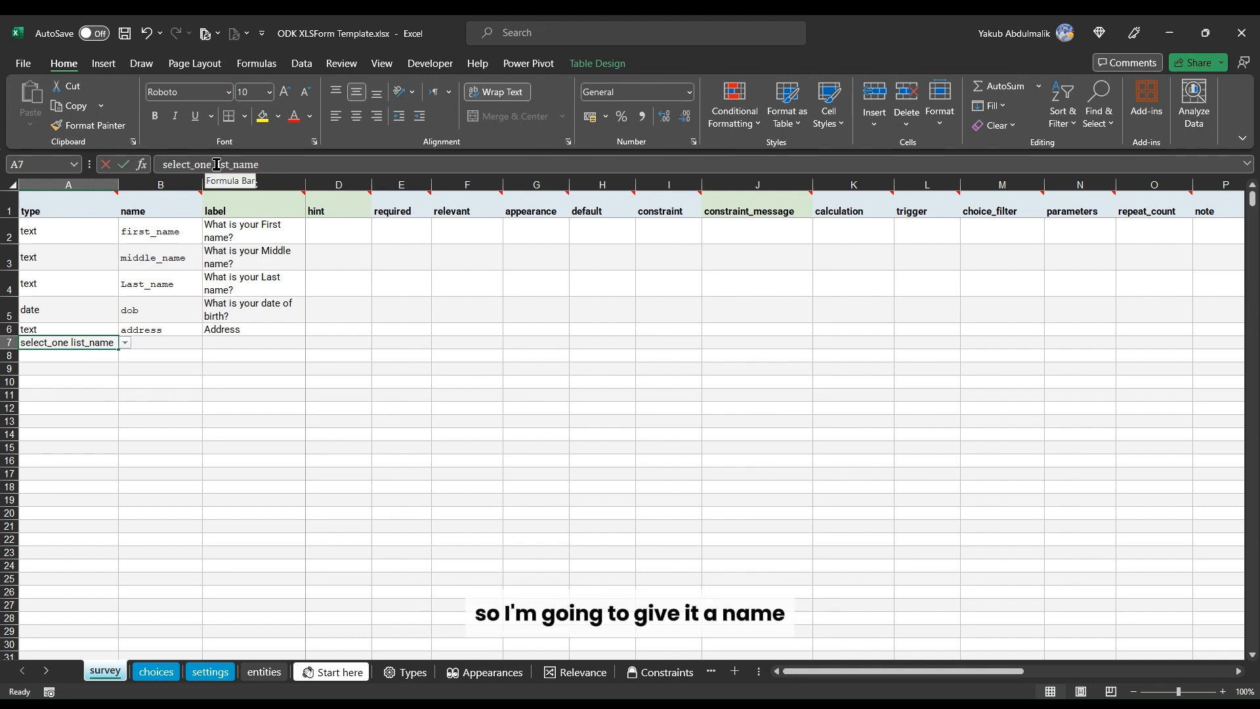
pyautogui.moveTo(216, 164); pyautogui.dragTo(321, 169)
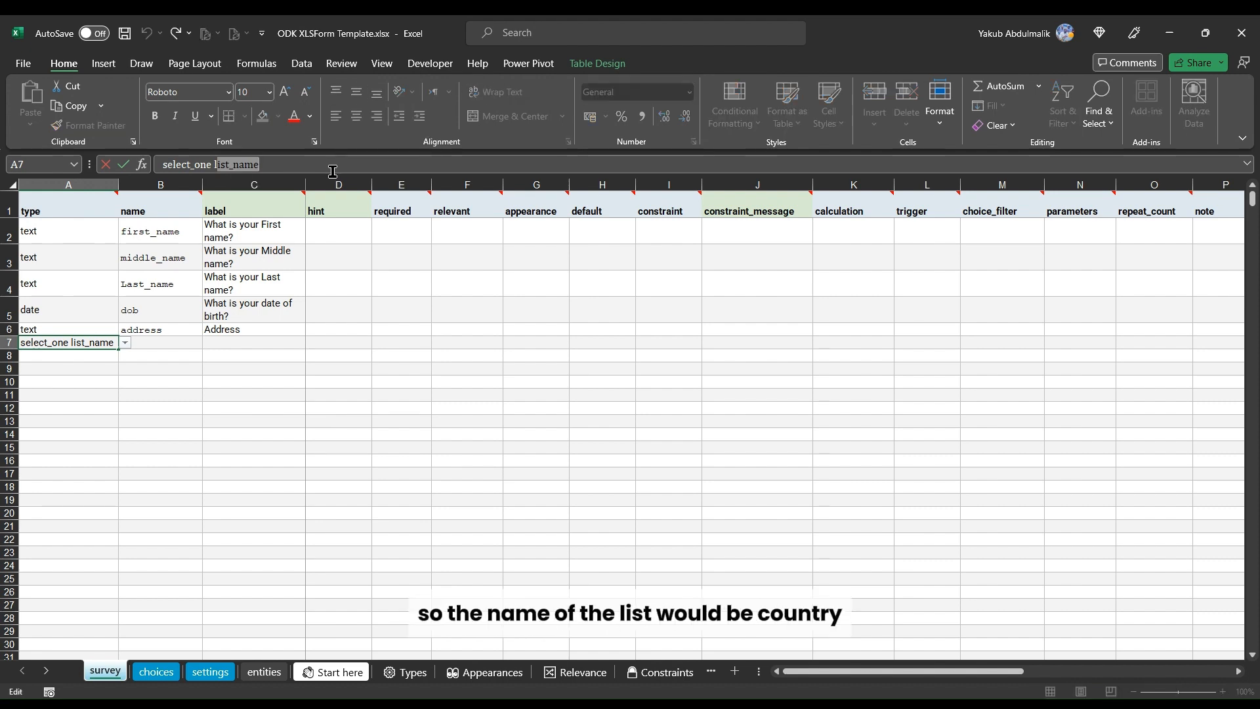
pyautogui.press('BackSpace')
pyautogui.press('BackSpace')
pyautogui.write('c')
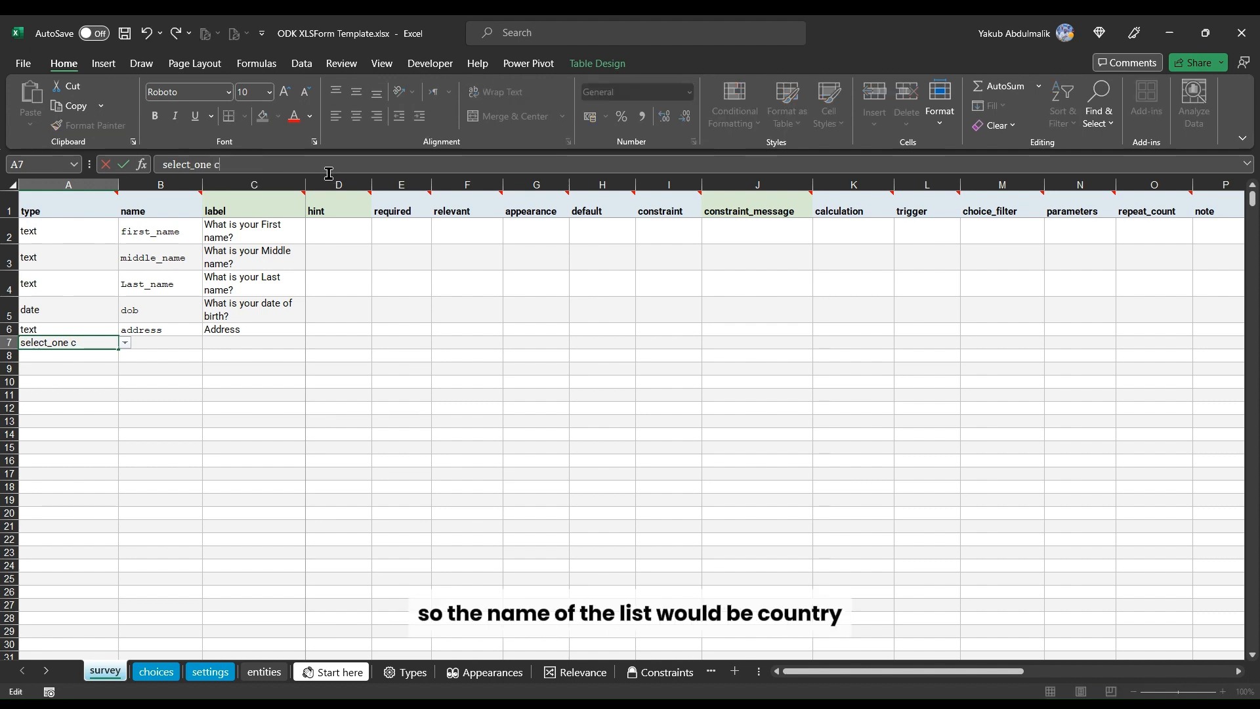
pyautogui.write('ount')
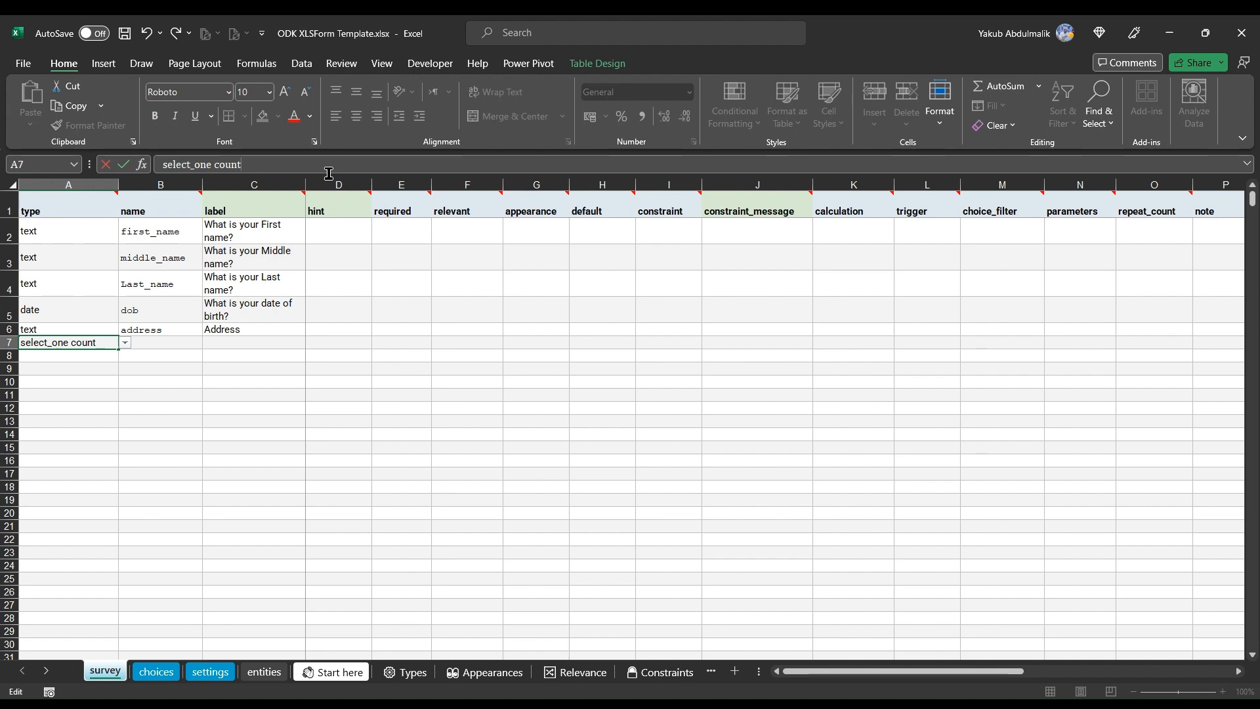
pyautogui.write('ry')
pyautogui.press('Return')
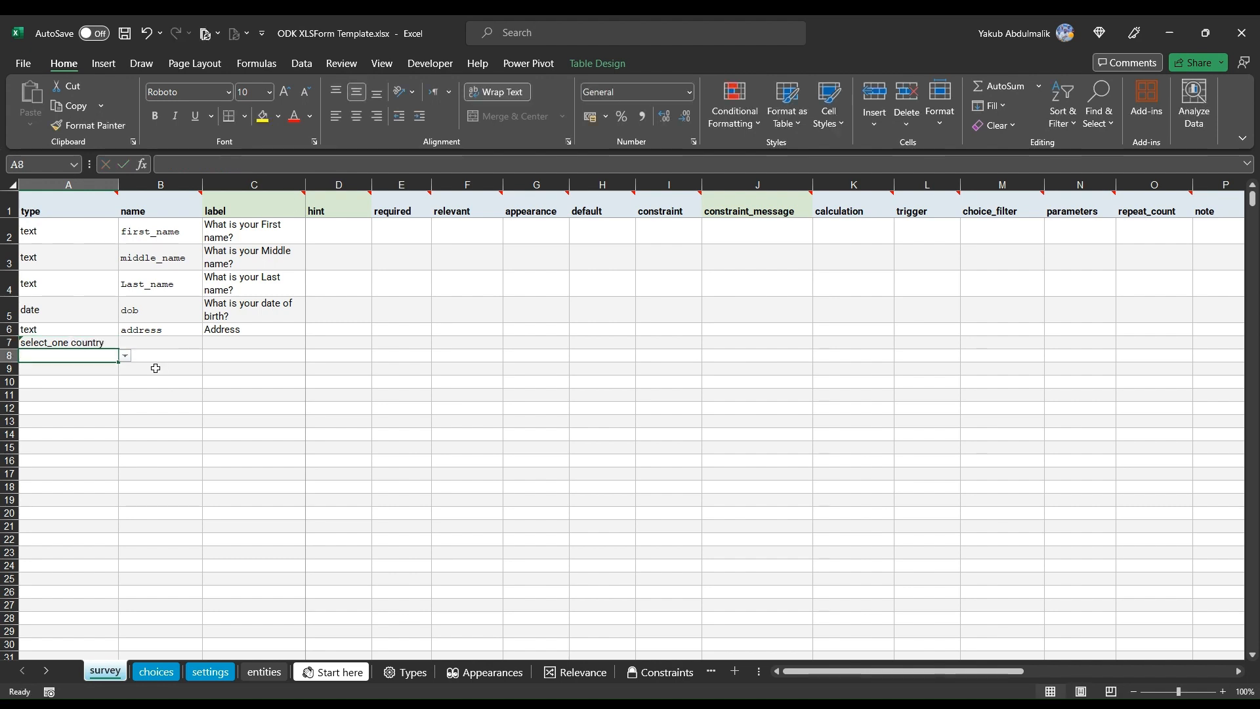
# Step: Name the select_one country question country_of_origin
pyautogui.click(73, 343)
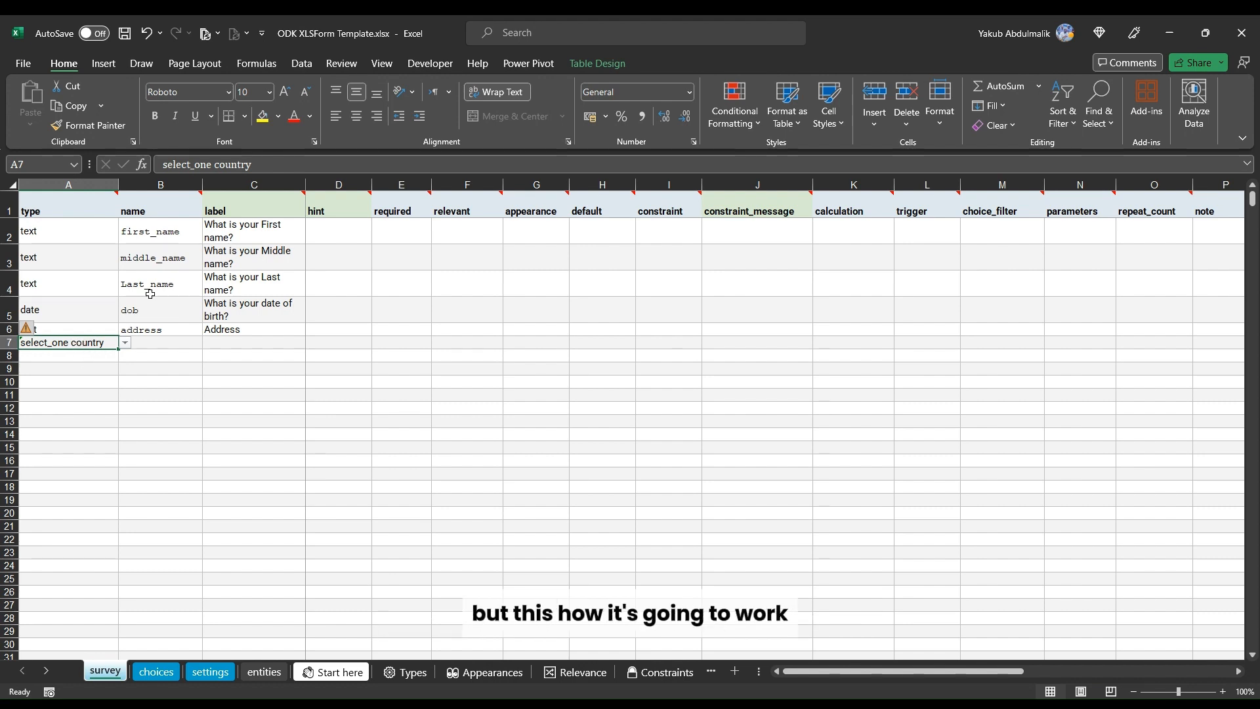
pyautogui.doubleClick(233, 164)
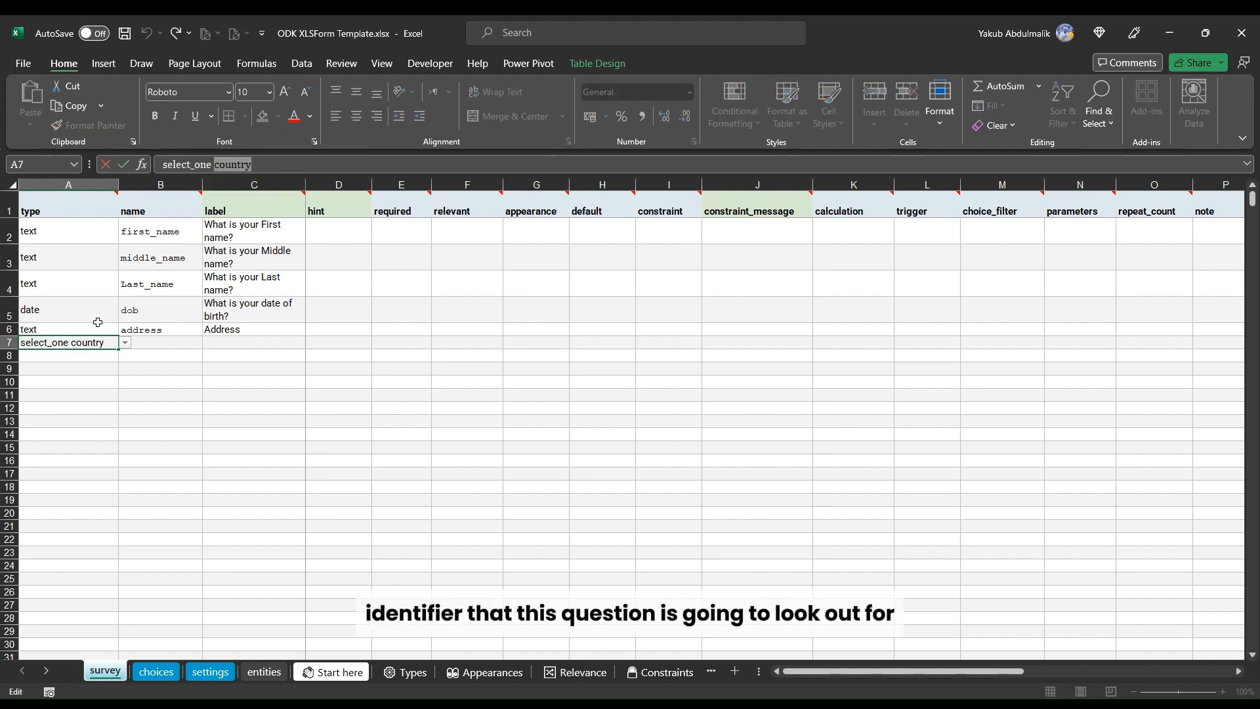
pyautogui.click(168, 344)
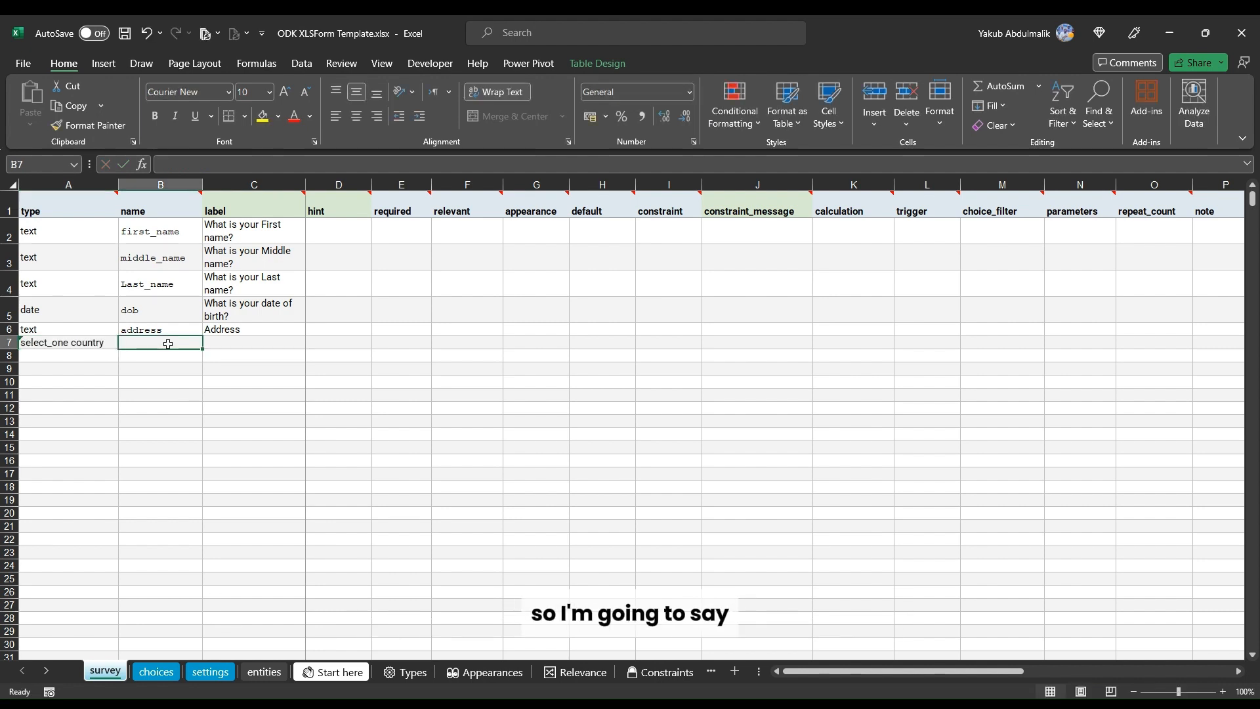
pyautogui.write('cou')
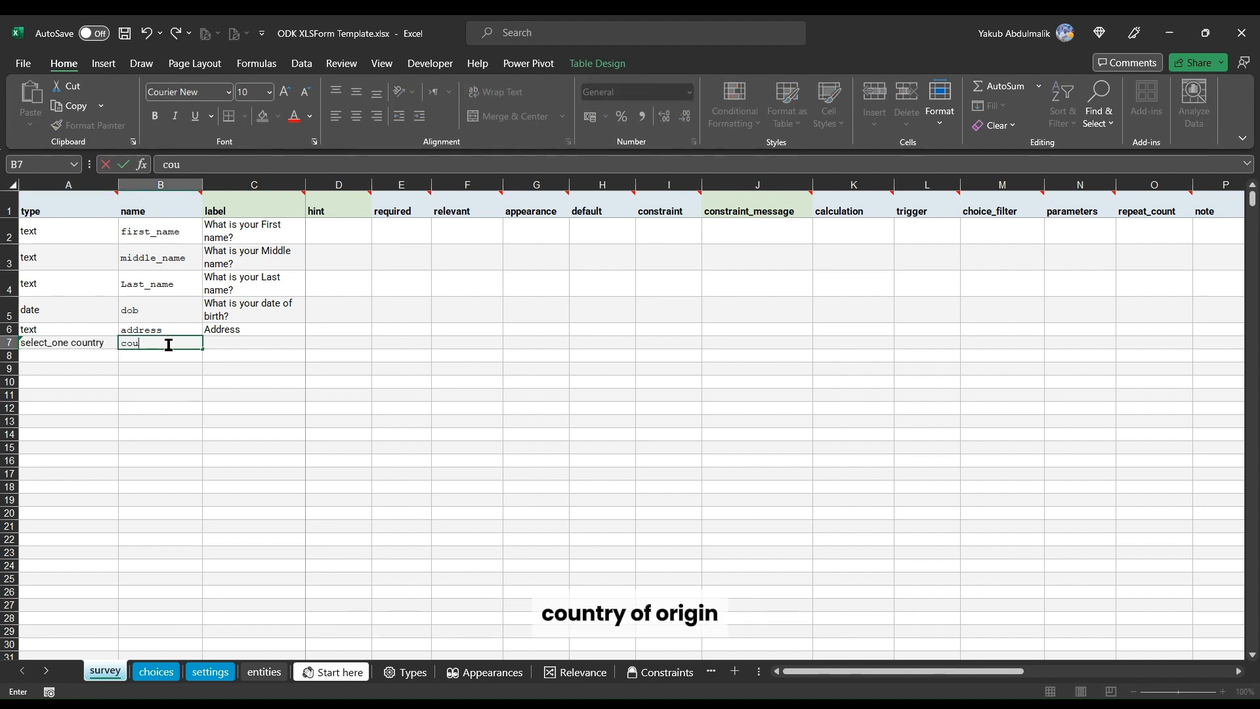
pyautogui.write('ntry')
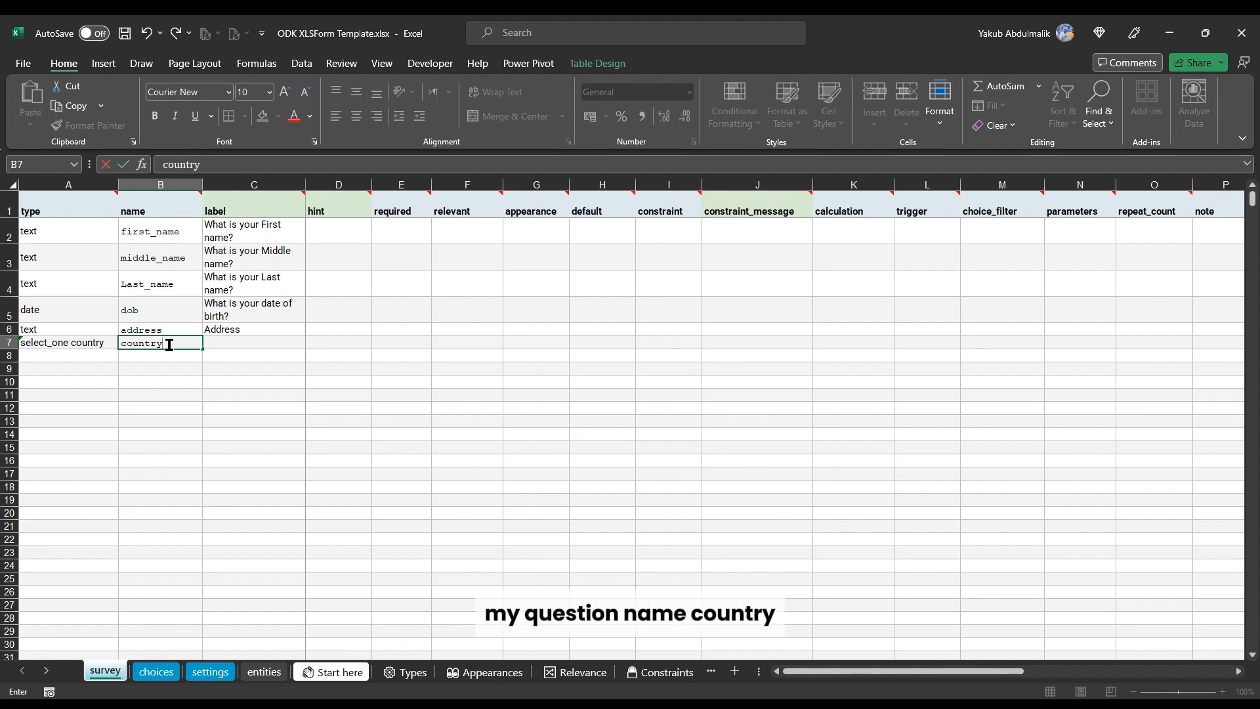
pyautogui.write('_')
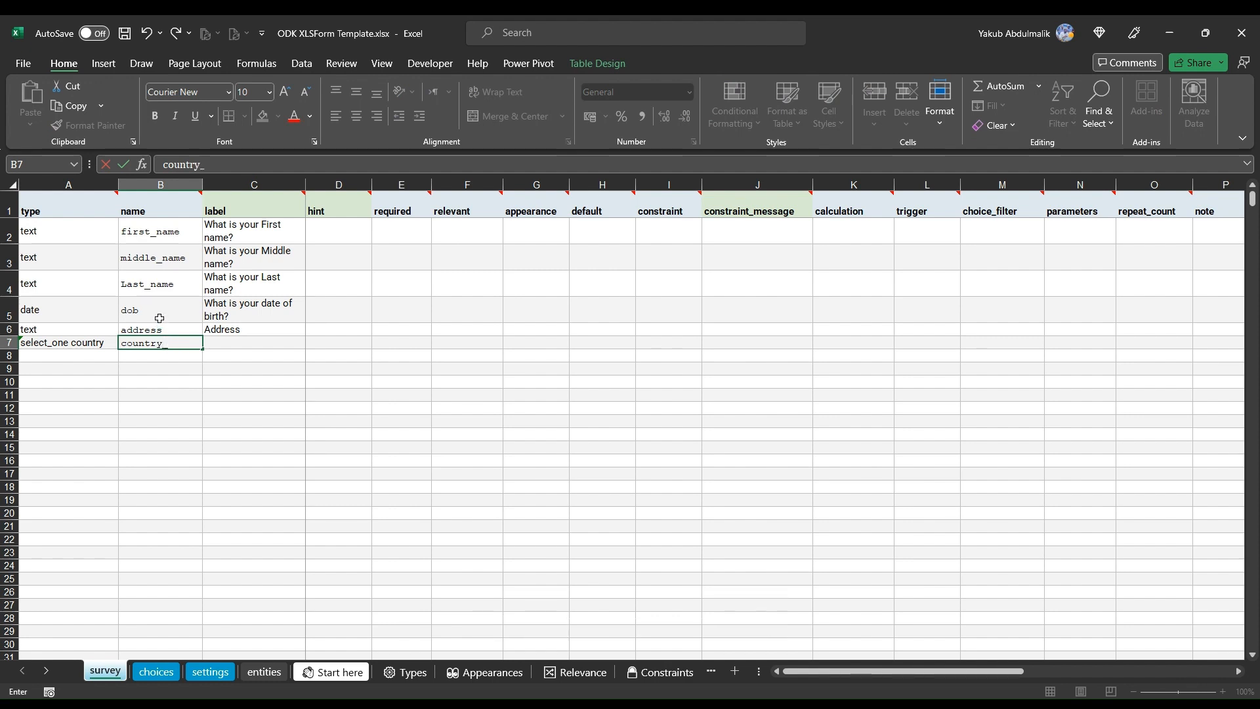
pyautogui.write('of_')
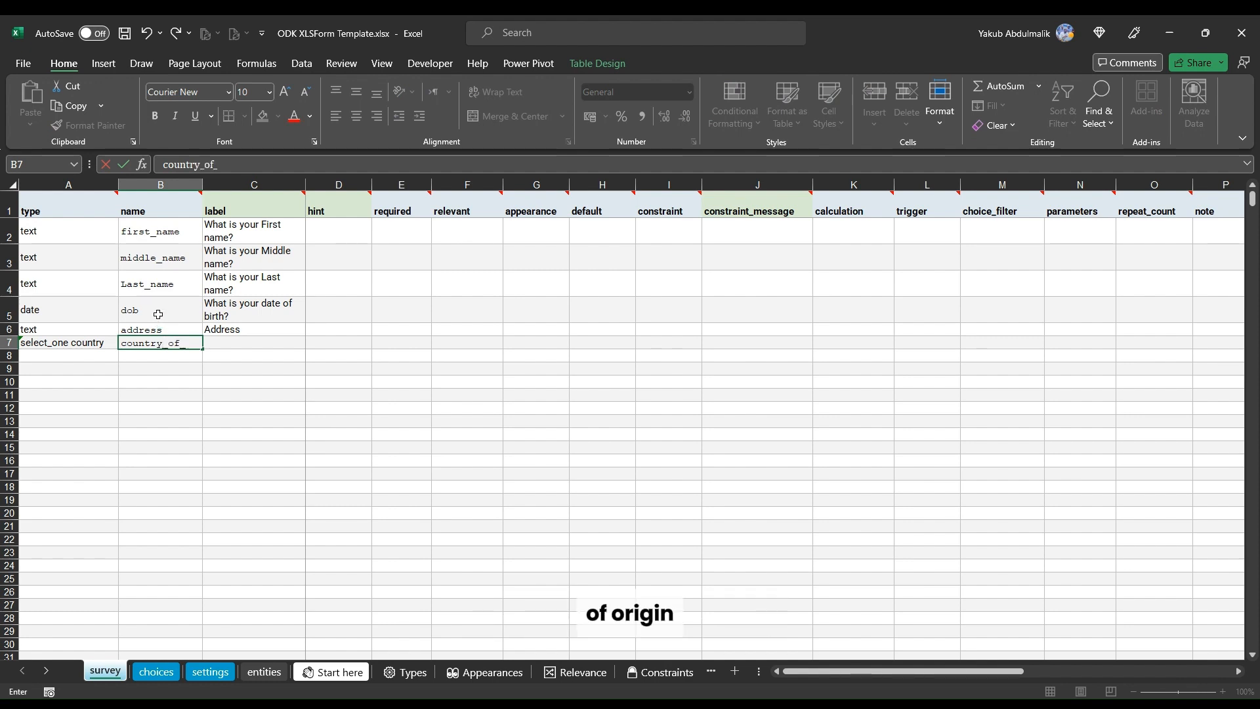
pyautogui.write('ori')
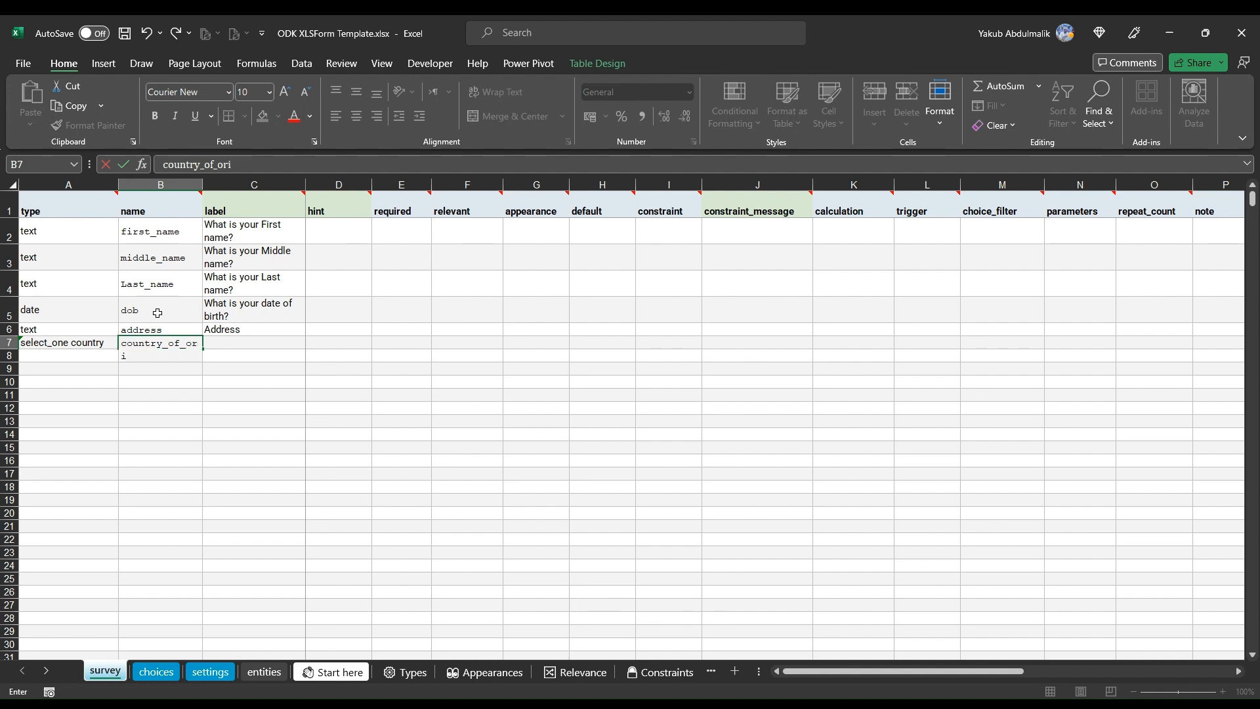
pyautogui.write('gin')
pyautogui.press('Tab')
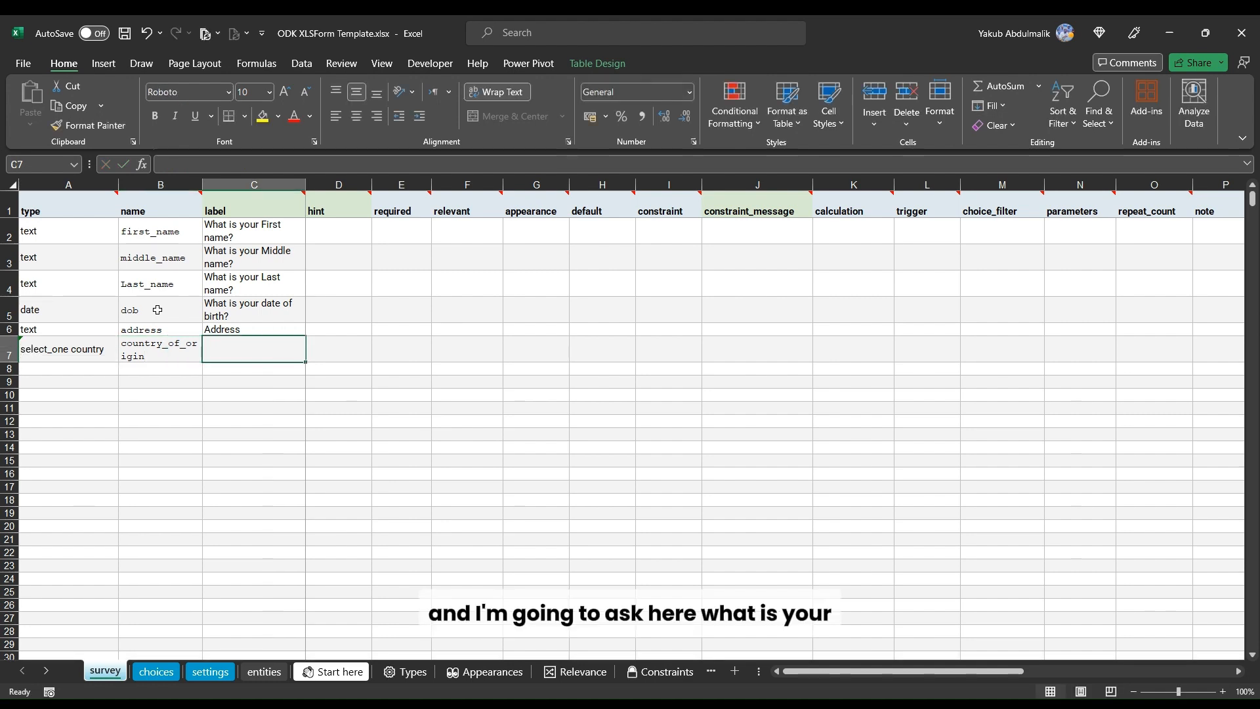
# Step: Set the country_of_origin label to 'What is your country of Origin?'
pyautogui.write('What is')
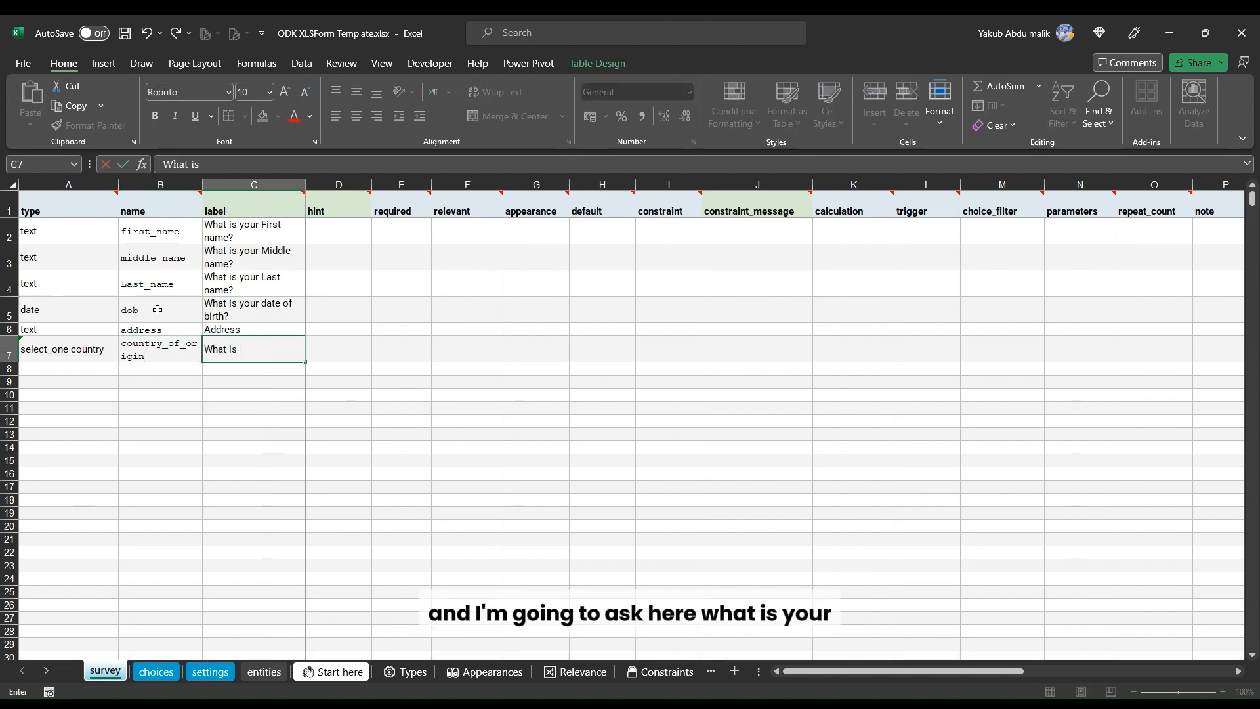
pyautogui.write(' your c')
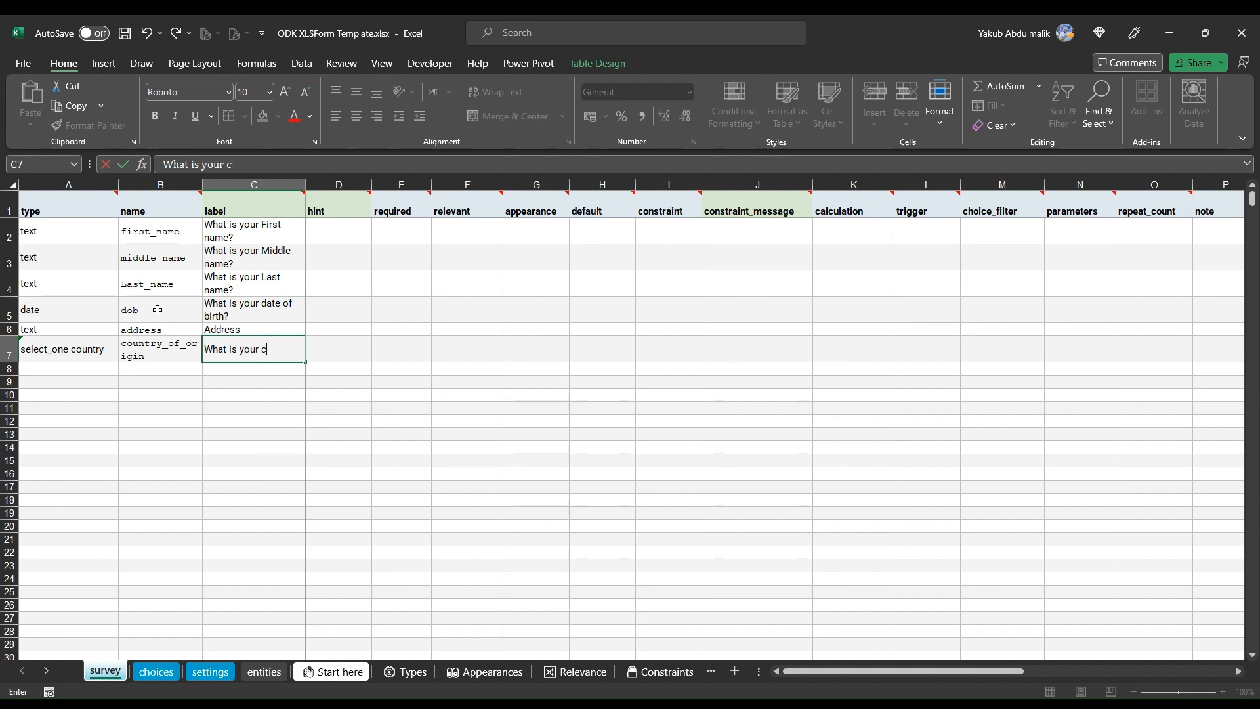
pyautogui.write('ountry of ')
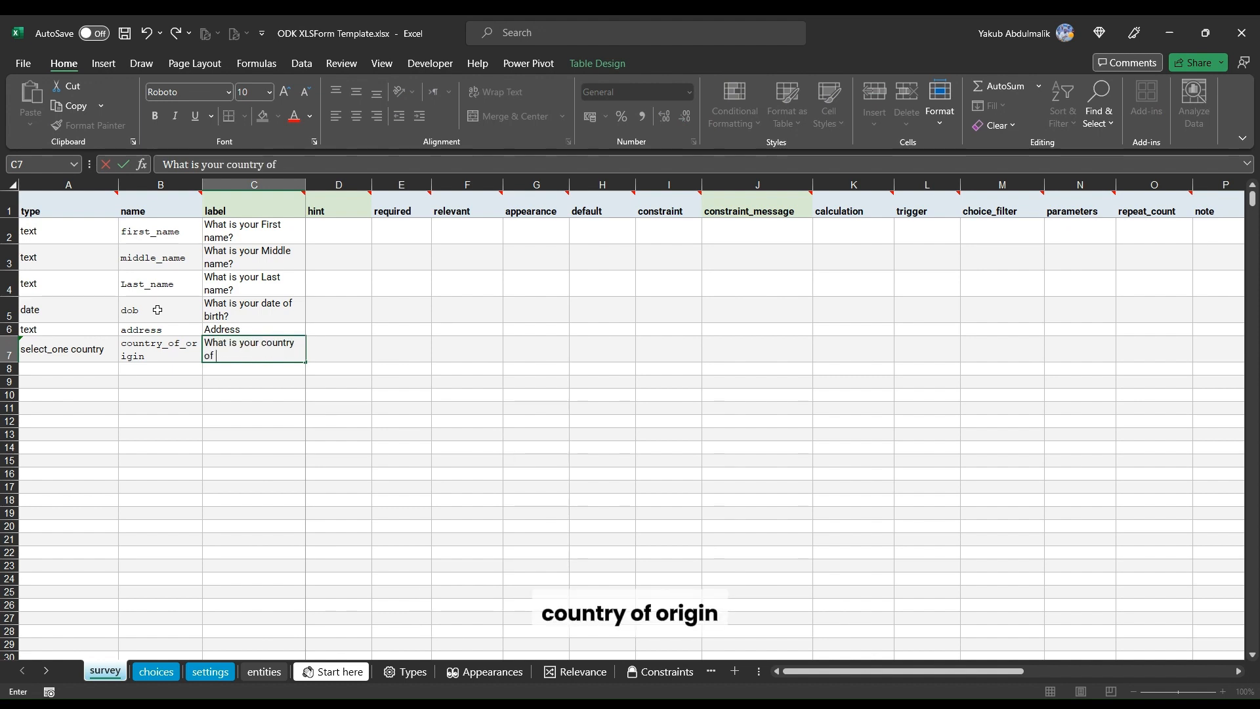
pyautogui.write('Origin')
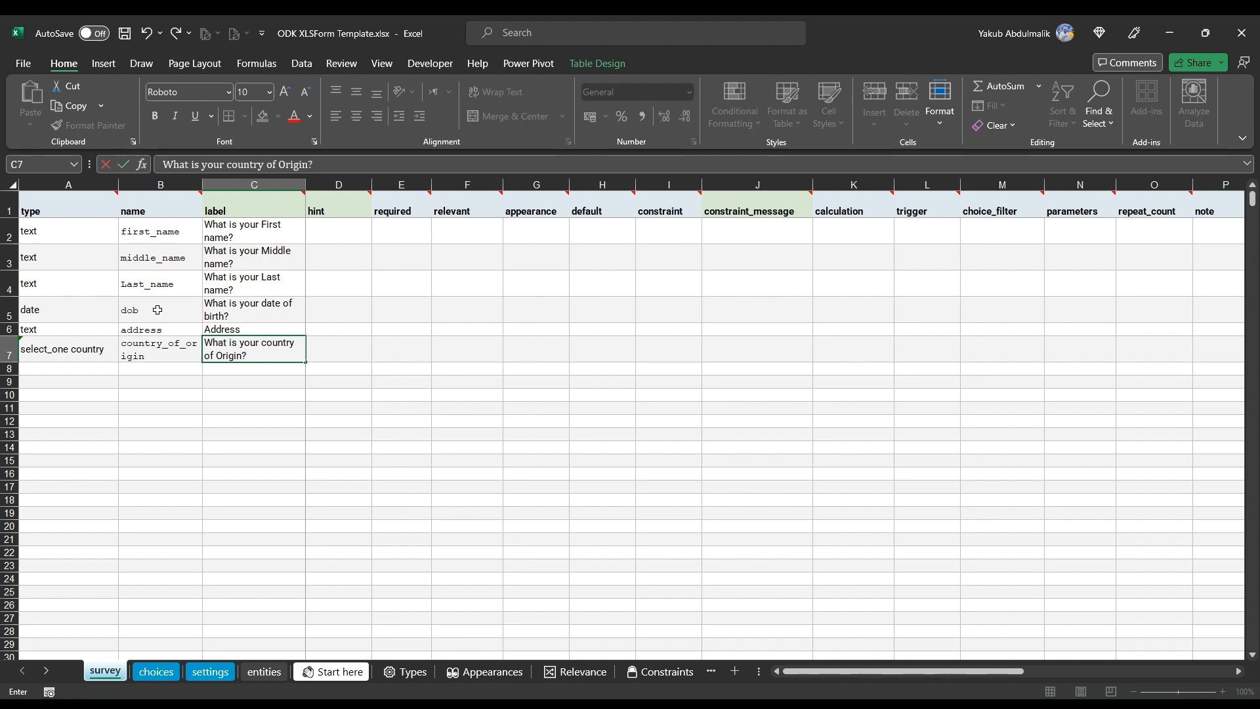
pyautogui.write('?')
pyautogui.click(159, 369)
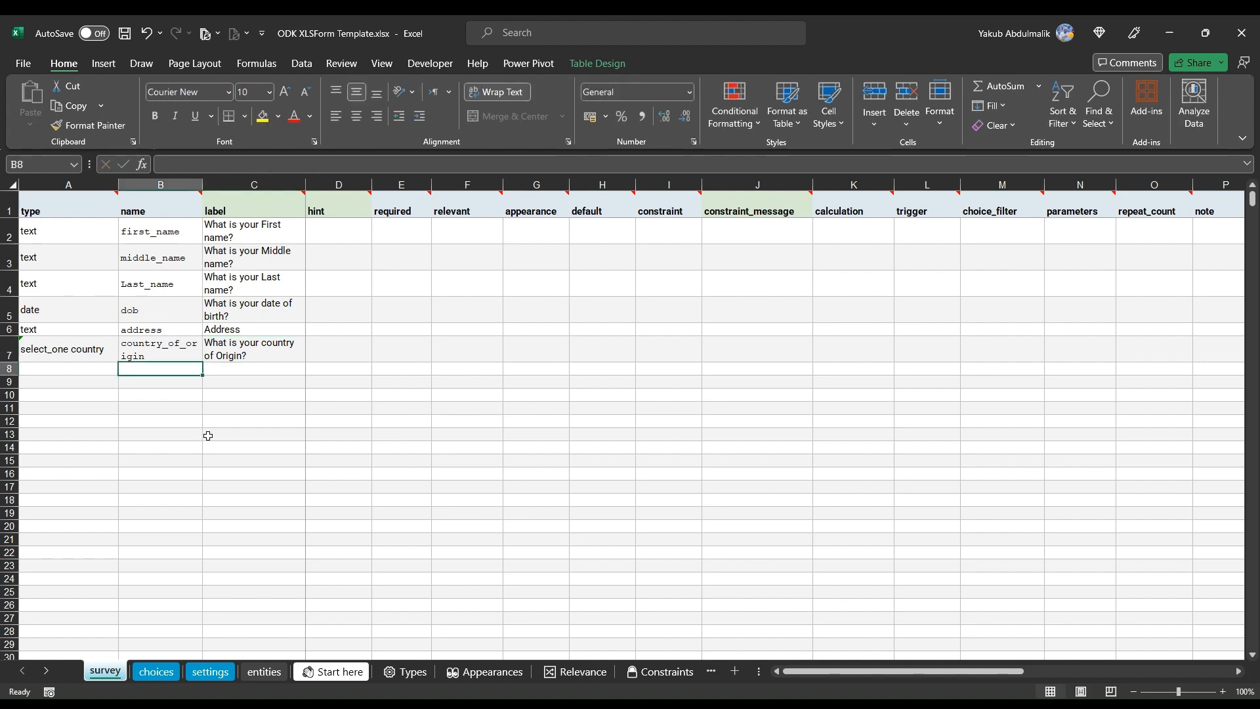
# Step: Paste a select_one type into the eighth row and change its list to select_one ethnicity
pyautogui.click(83, 368)
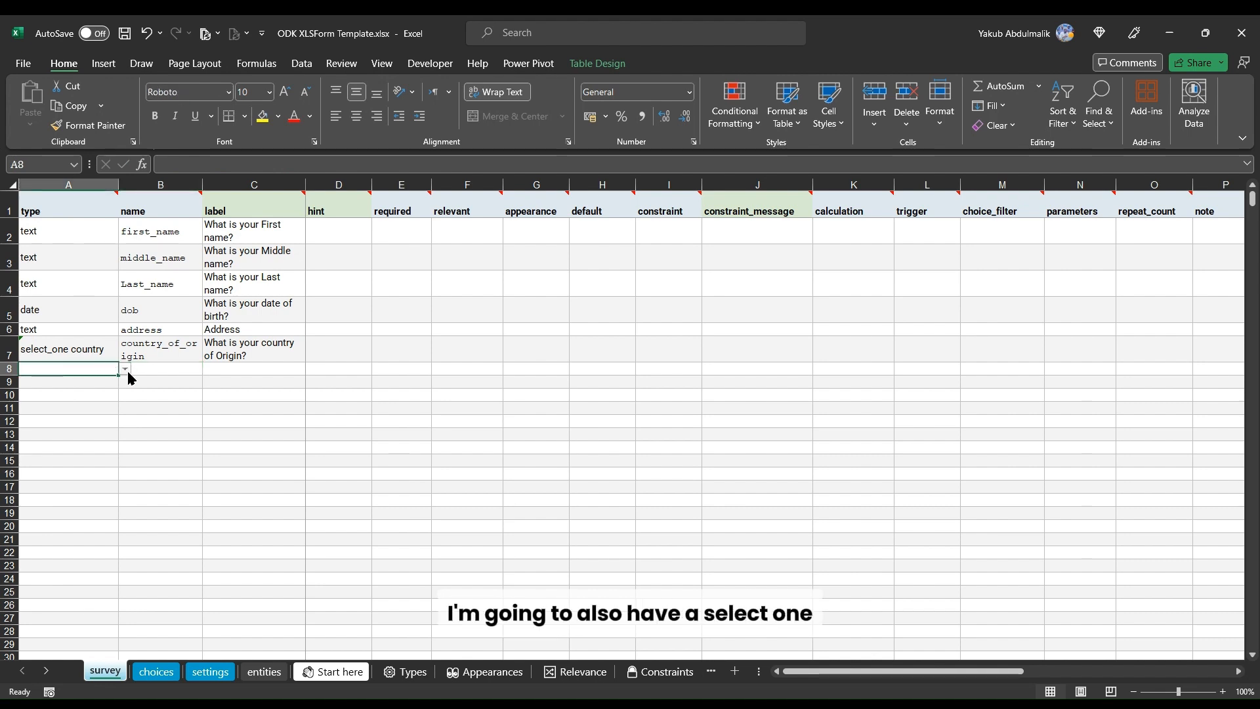
pyautogui.write('select_one list_name')
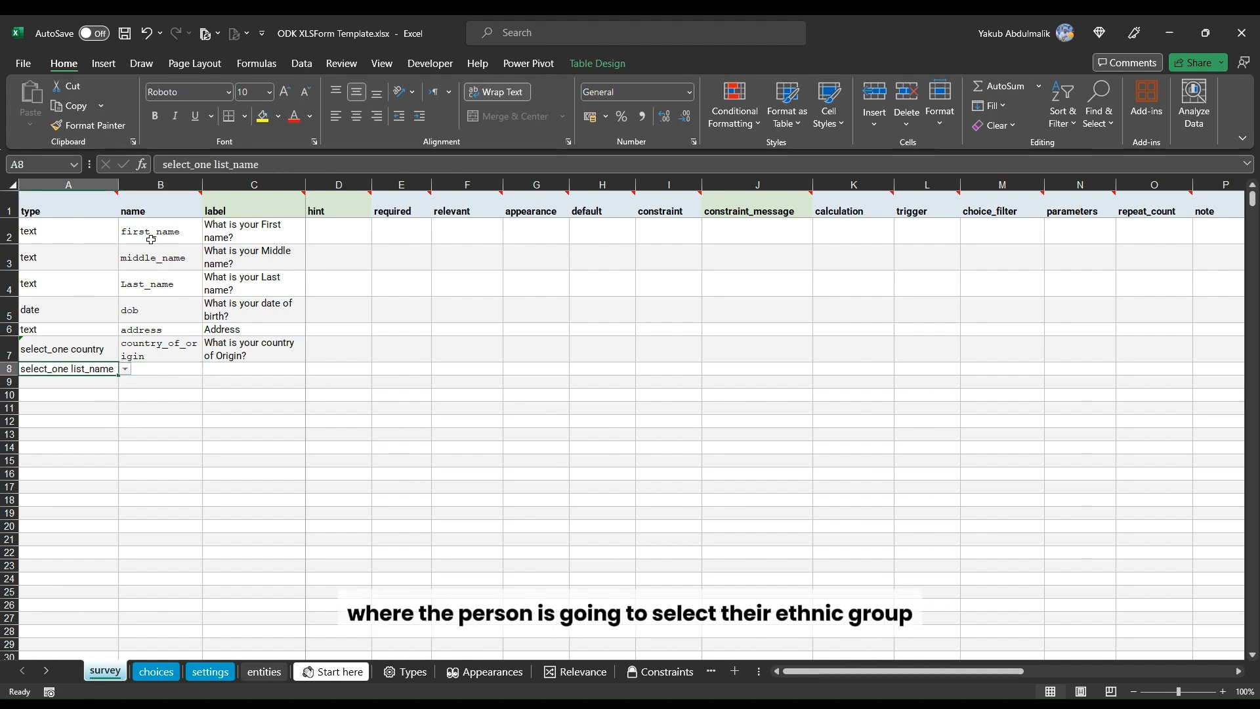
pyautogui.moveTo(214, 164); pyautogui.dragTo(299, 165)
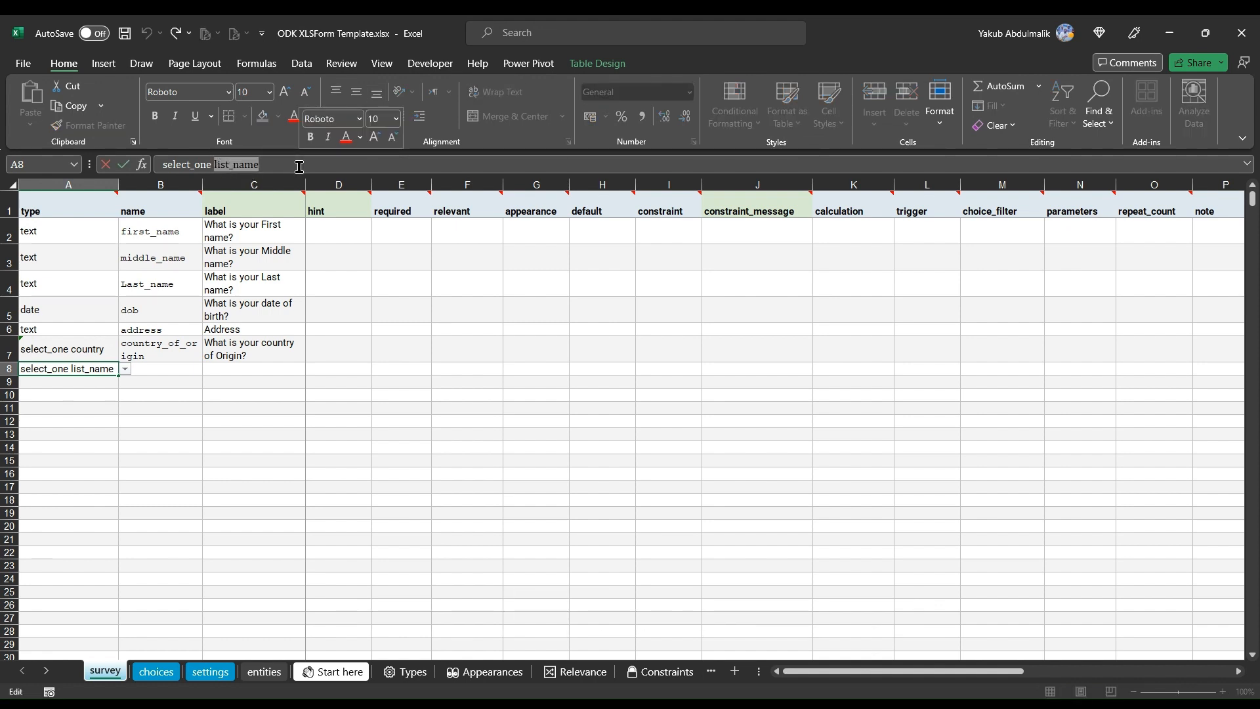
pyautogui.write('ethnic')
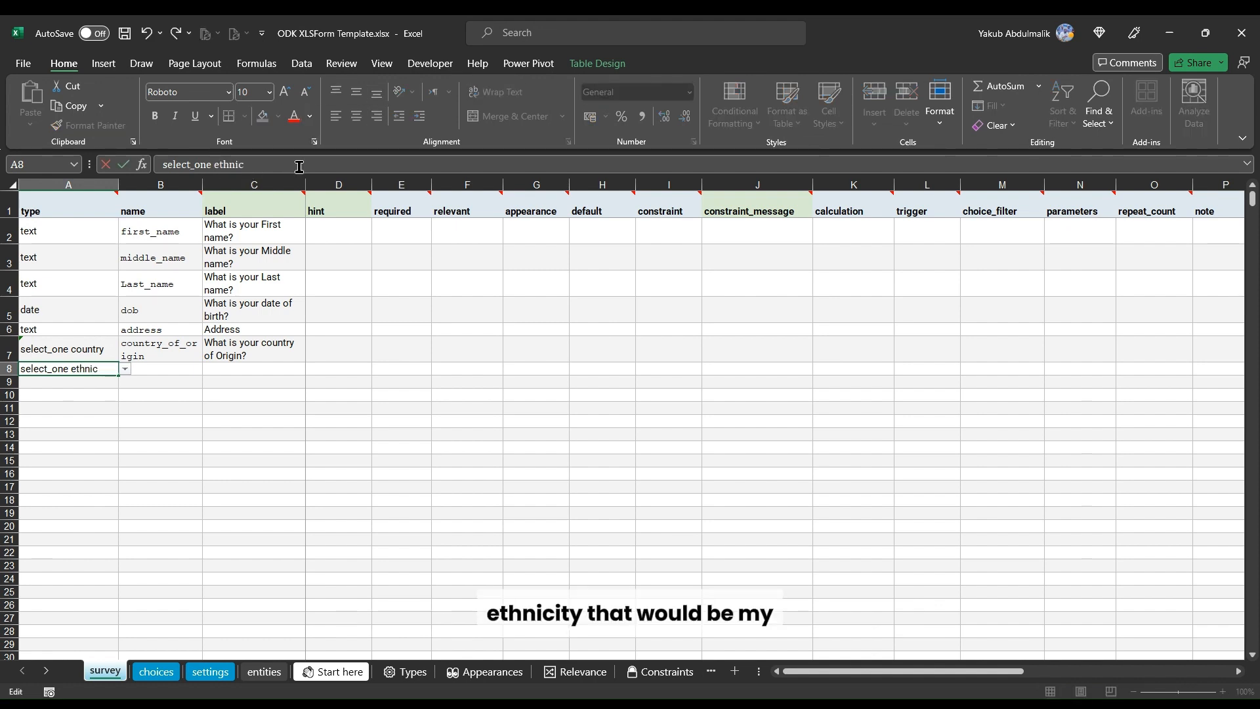
pyautogui.write('ity')
pyautogui.press('Tab')
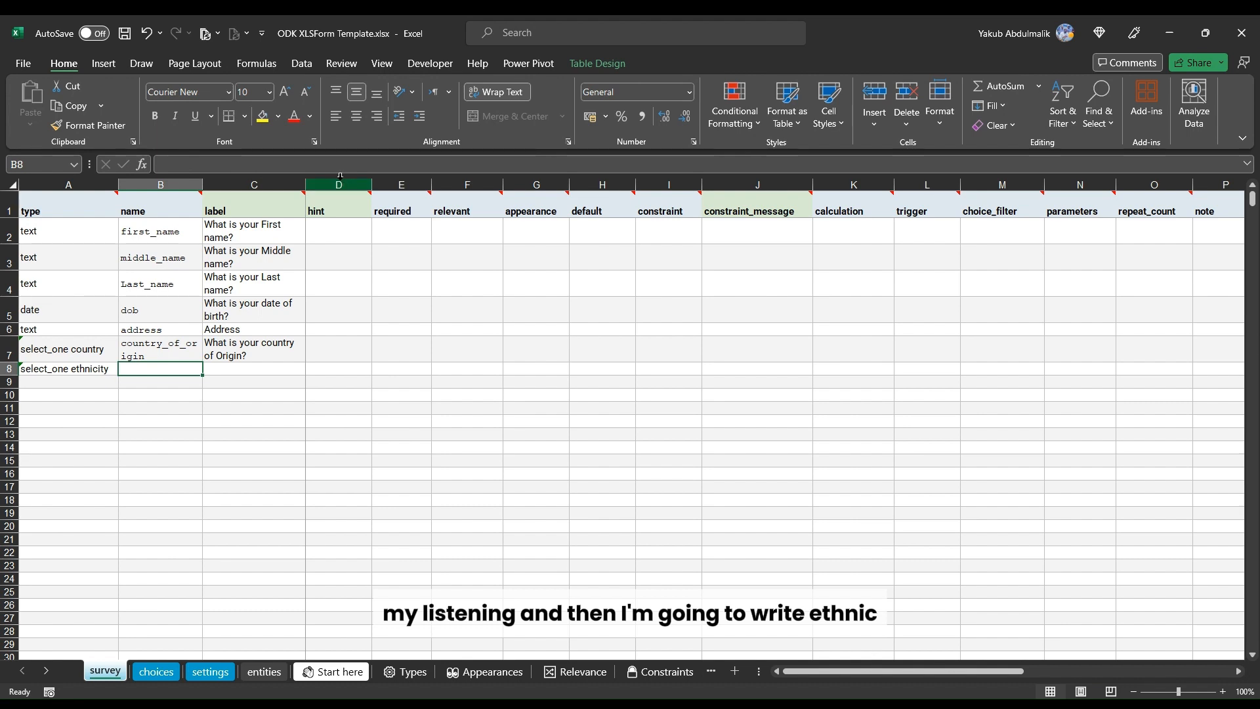
# Step: Name the select_one ethnicity question ethnic_group
pyautogui.write('ethni')
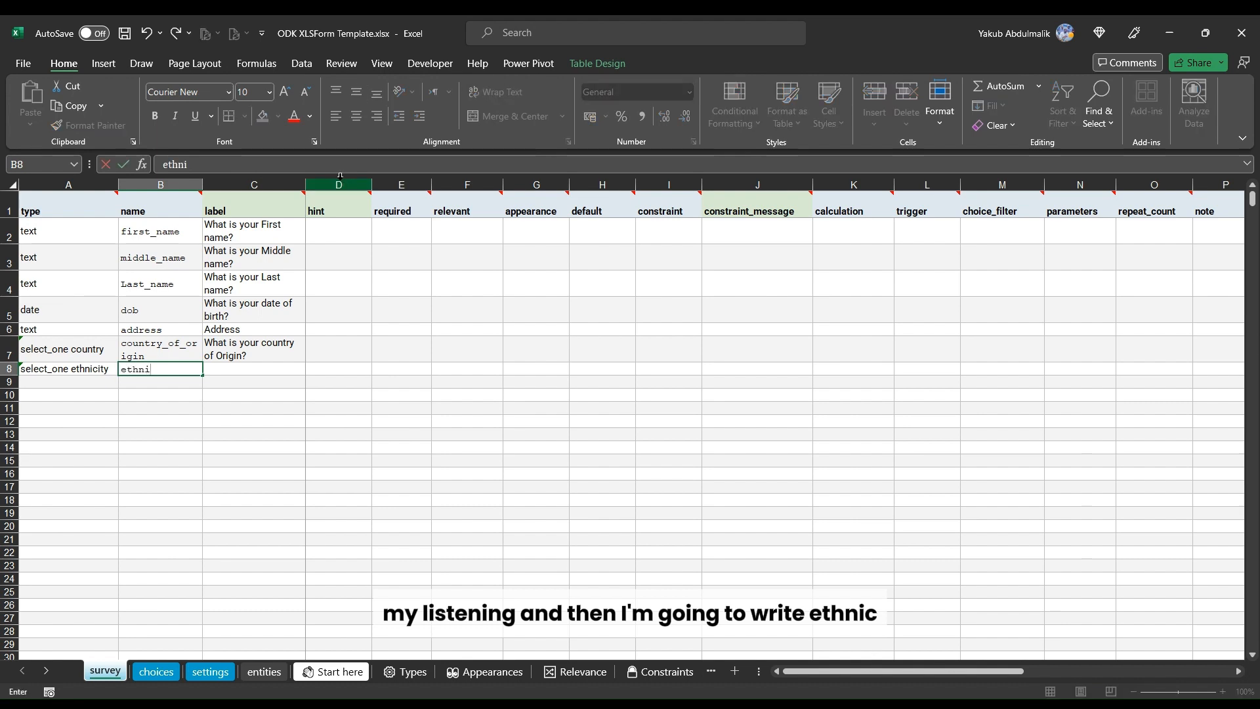
pyautogui.write('c_')
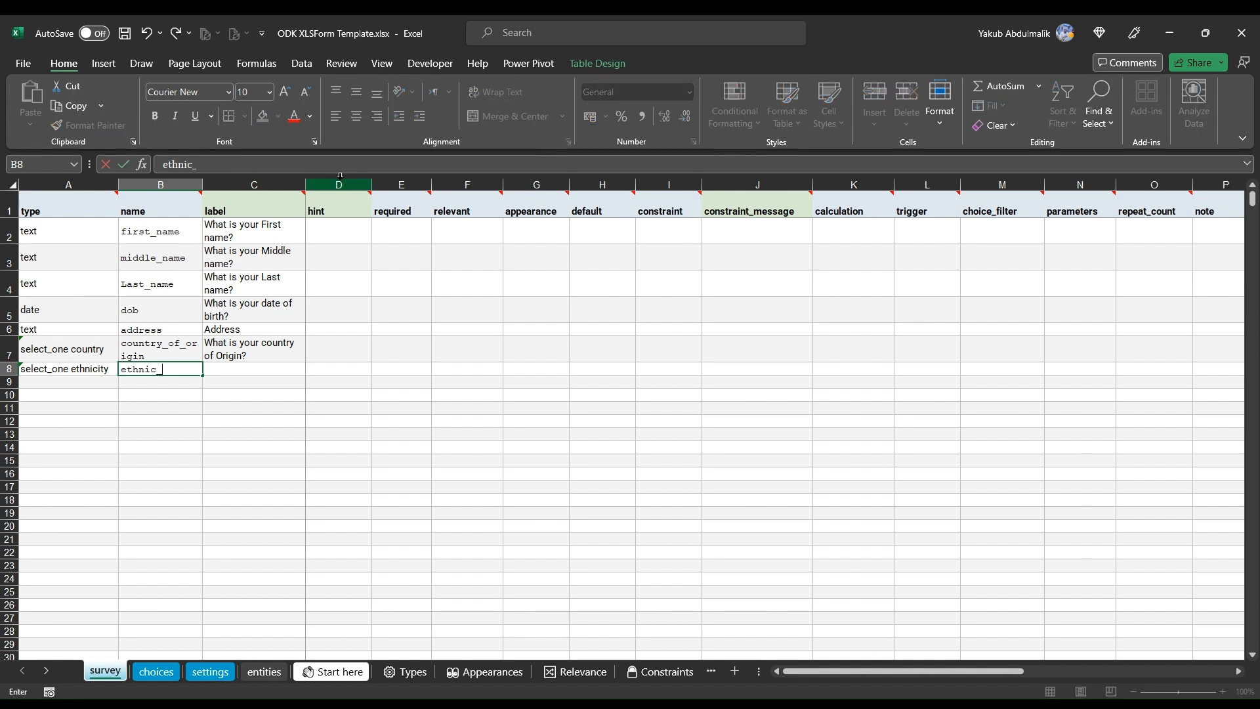
pyautogui.write('group')
pyautogui.moveTo(362, 192)
pyautogui.press('Tab')
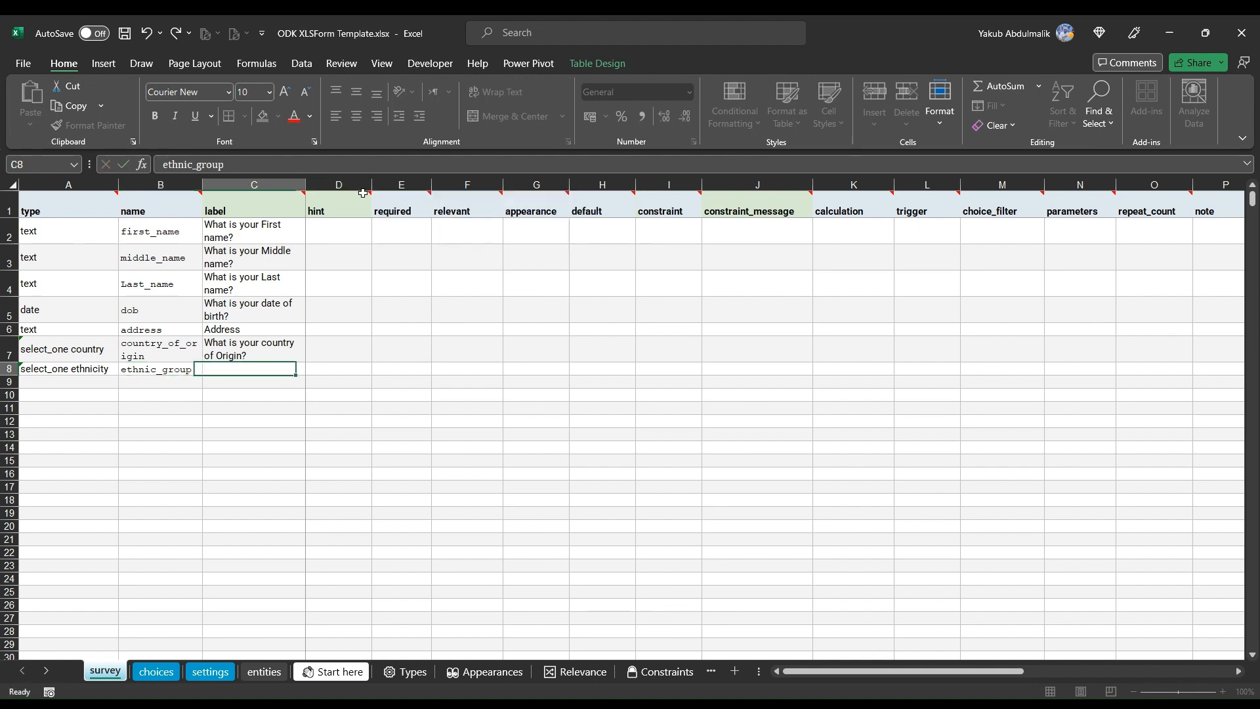
# Step: Set the ethnic_group label to 'What is your ethic group'
pyautogui.write('W')
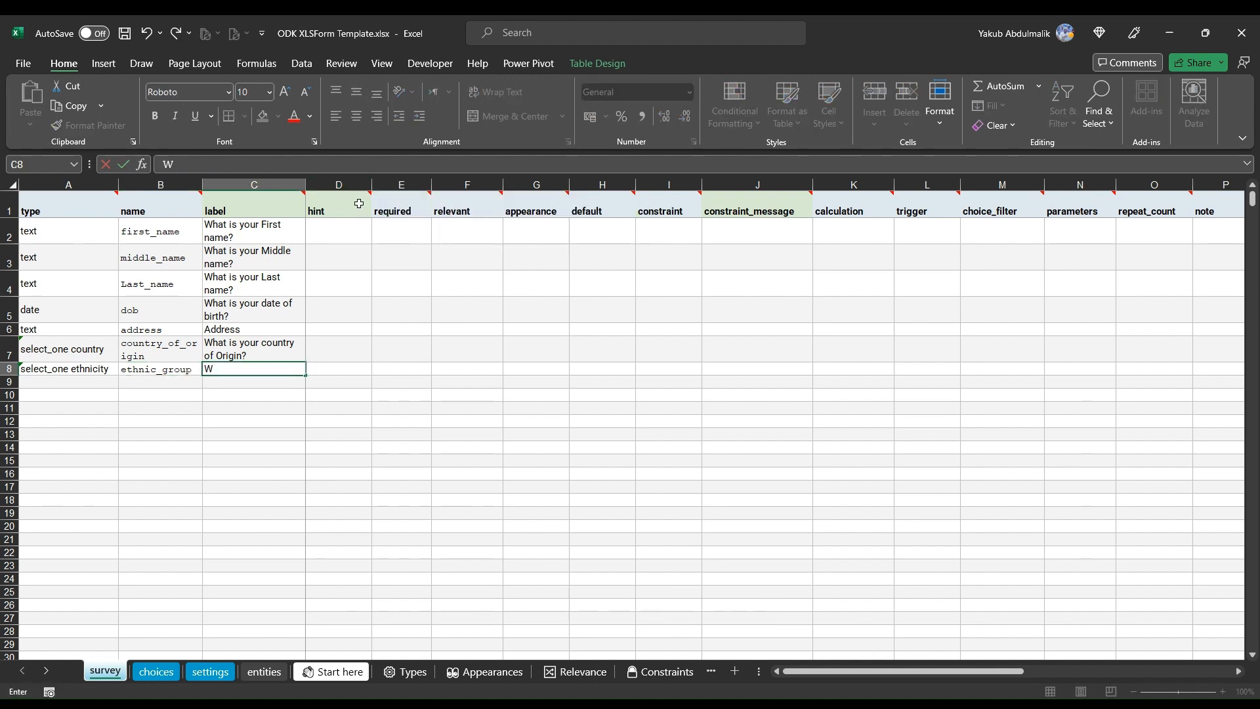
pyautogui.write('hat is')
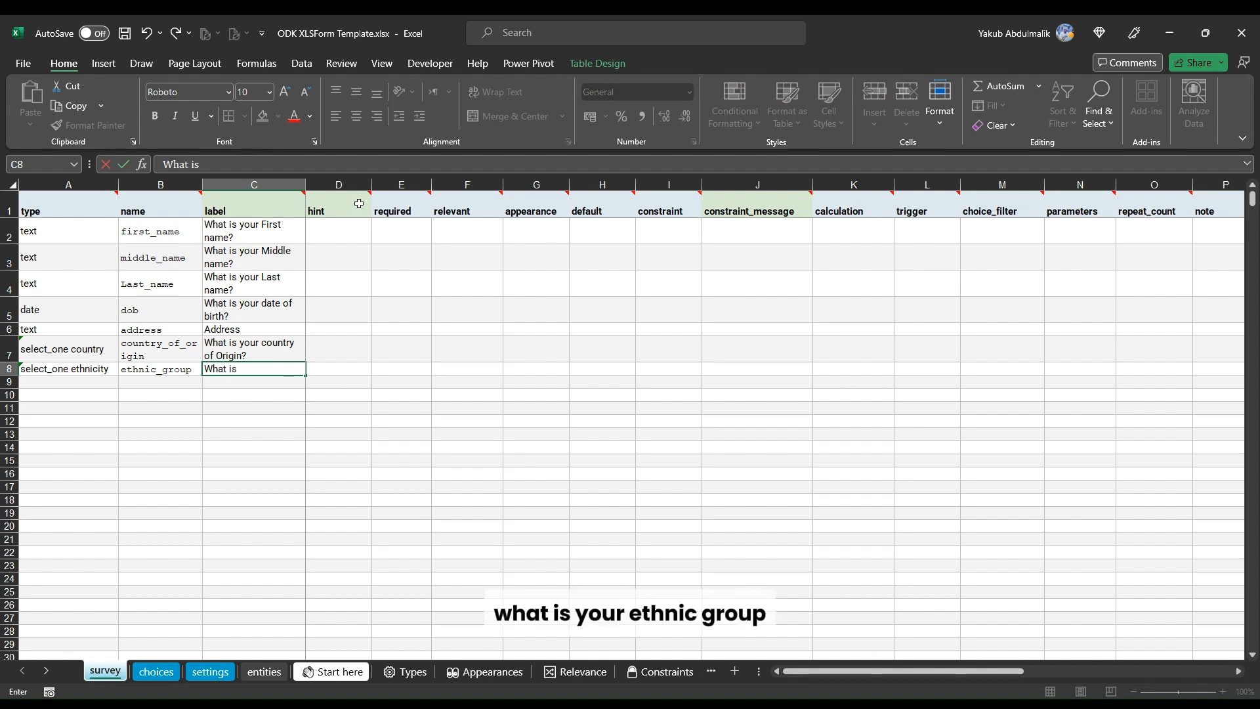
pyautogui.write(' your ethi')
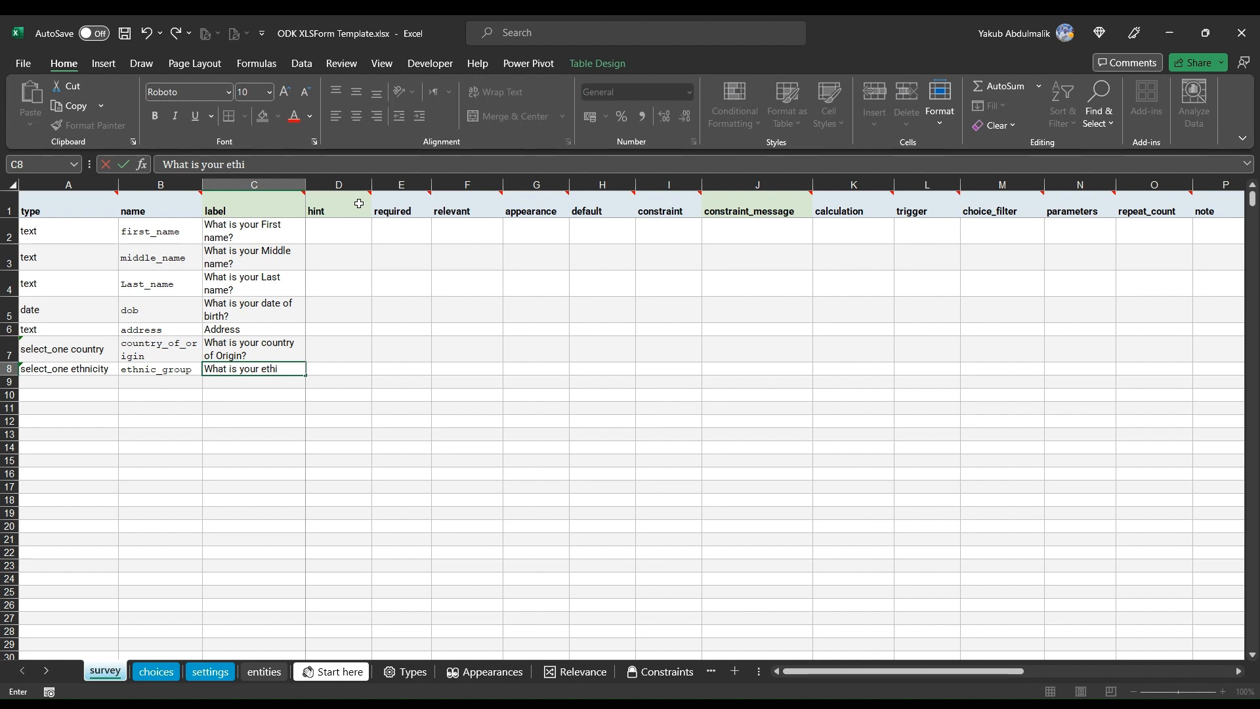
pyautogui.write('c group')
pyautogui.press('Return')
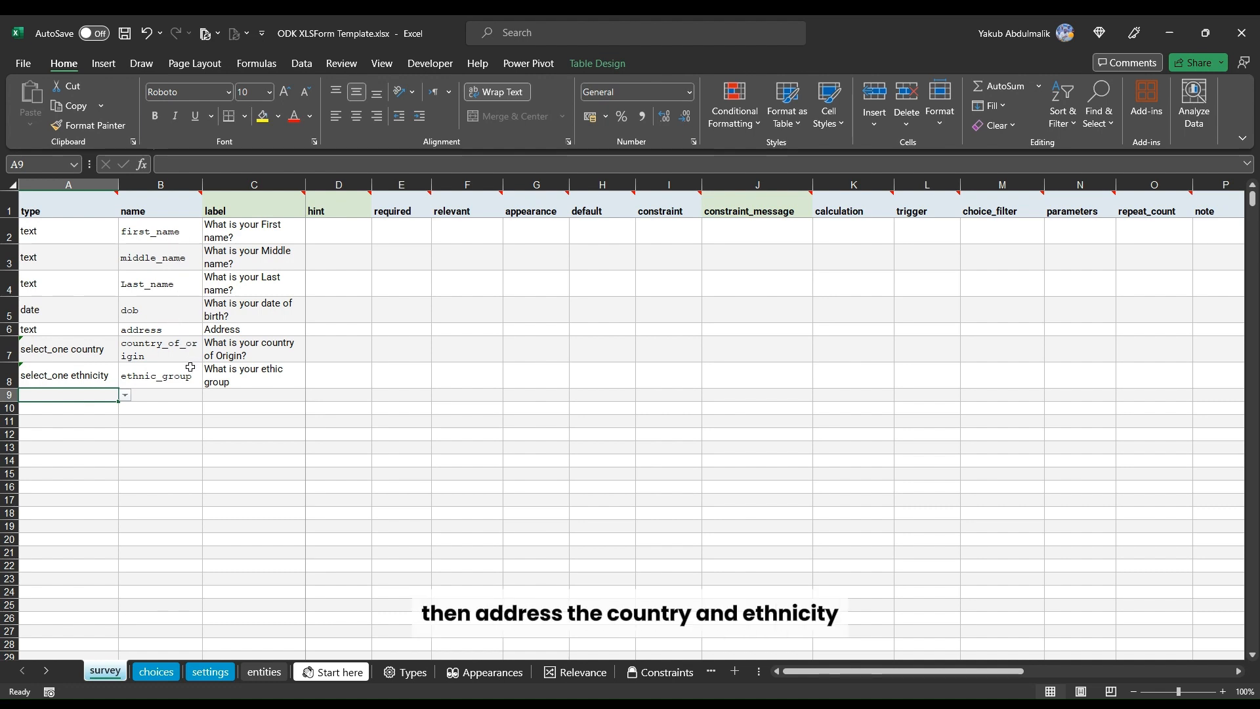
# Step: Review the two select_one question types and open the choices sheet
pyautogui.click(58, 349)
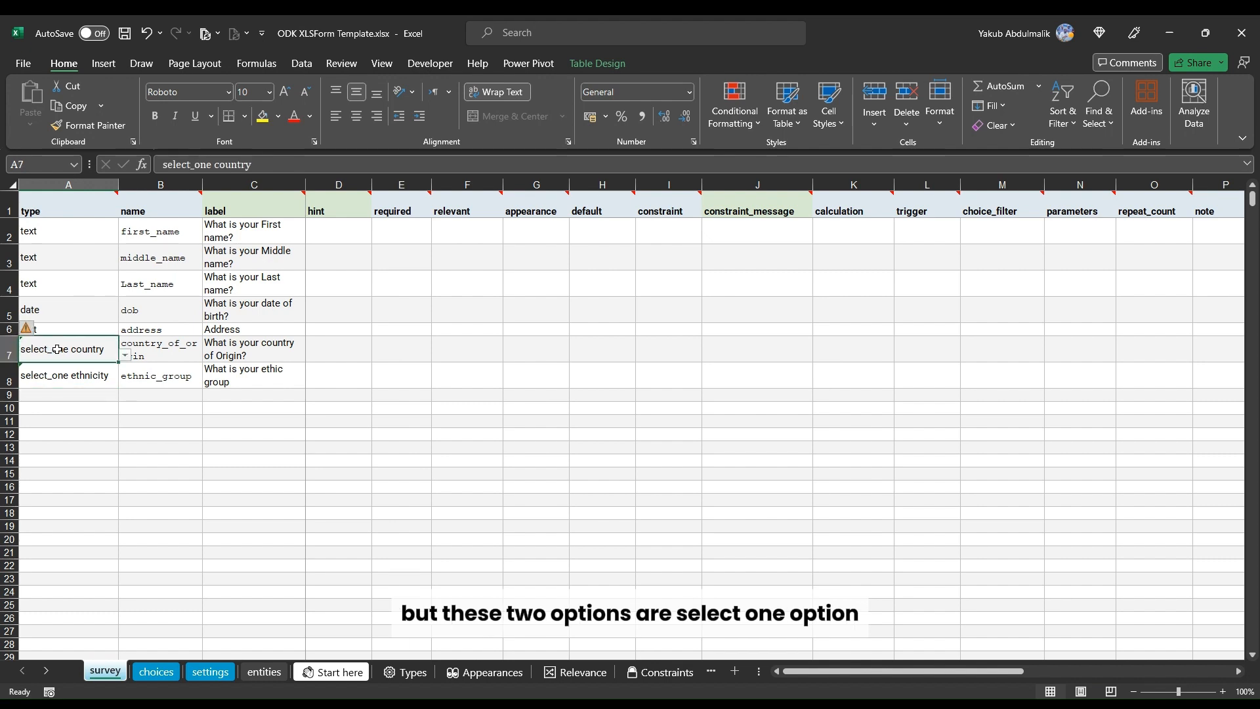
pyautogui.click(69, 375)
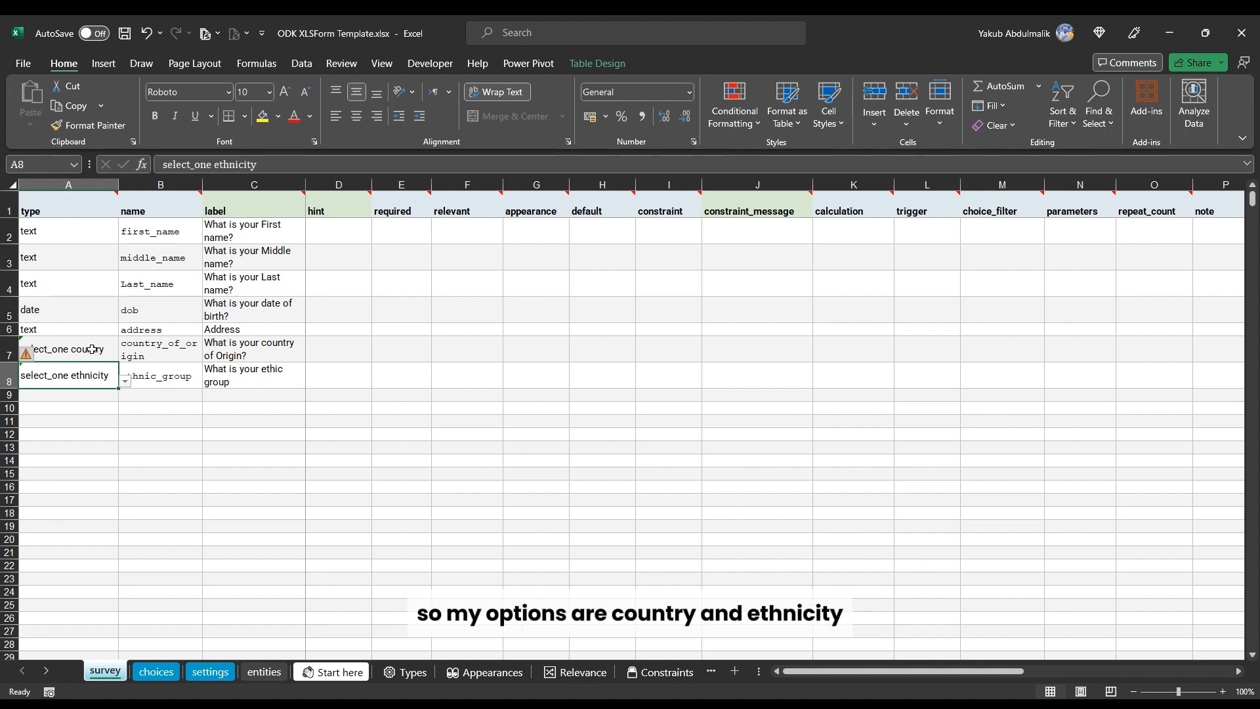
pyautogui.click(156, 671)
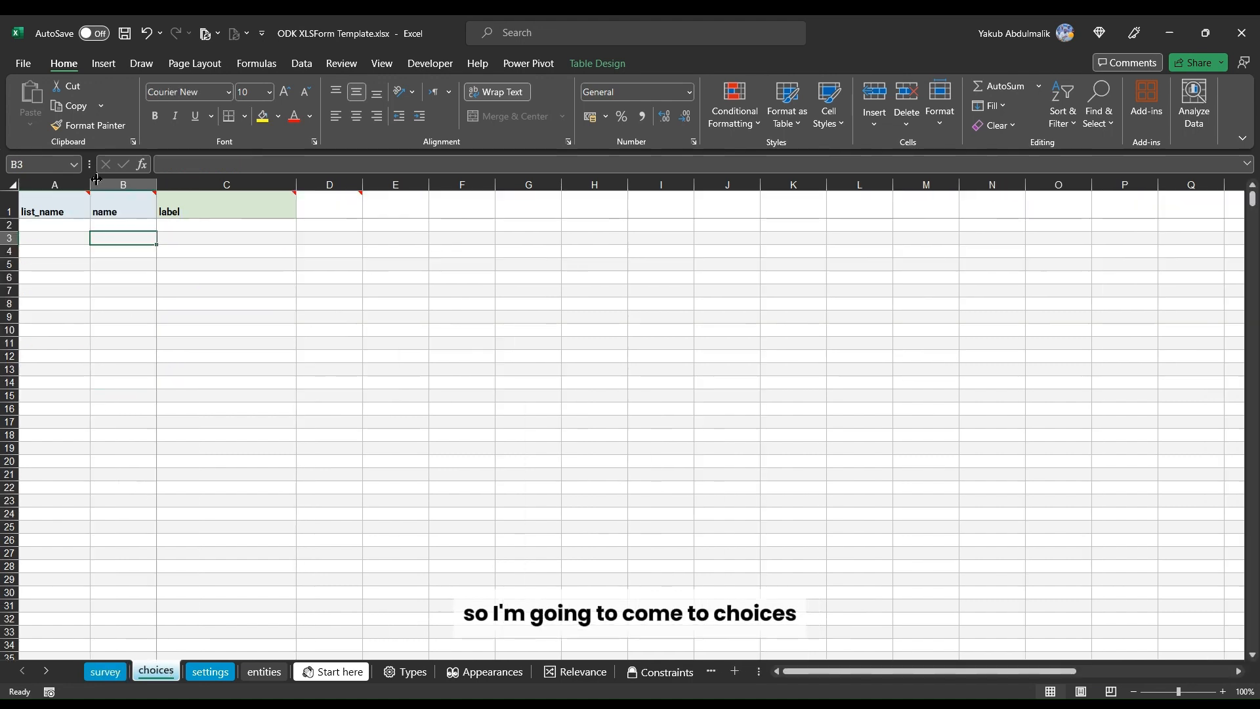
# Step: Start the country choice list with a first choice named ng and labelled Nigeria
pyautogui.click(70, 223)
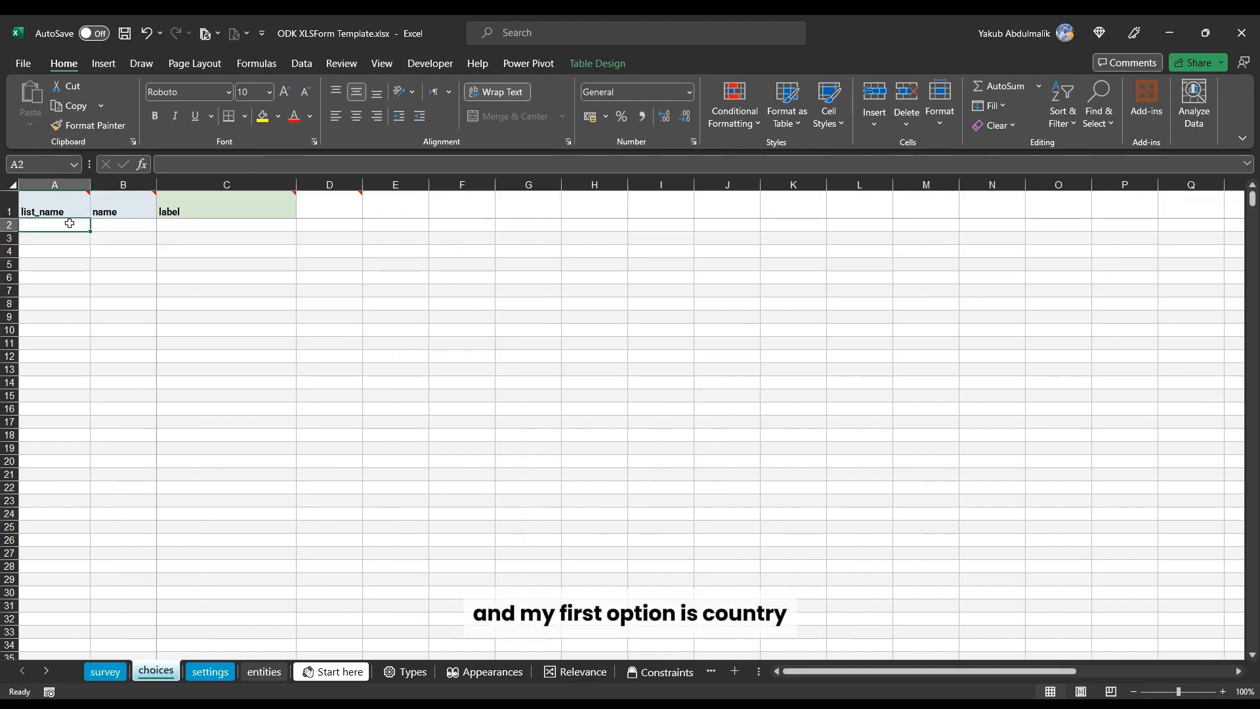
pyautogui.write('coun')
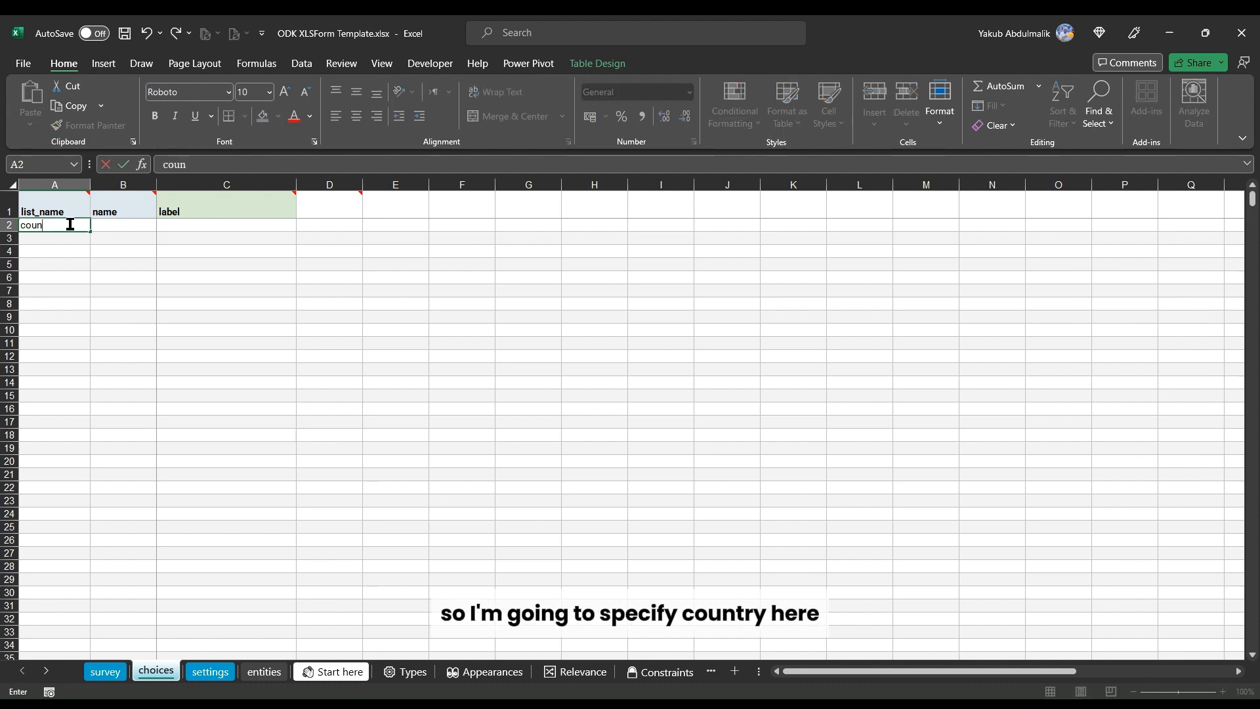
pyautogui.write('try')
pyautogui.press('Return')
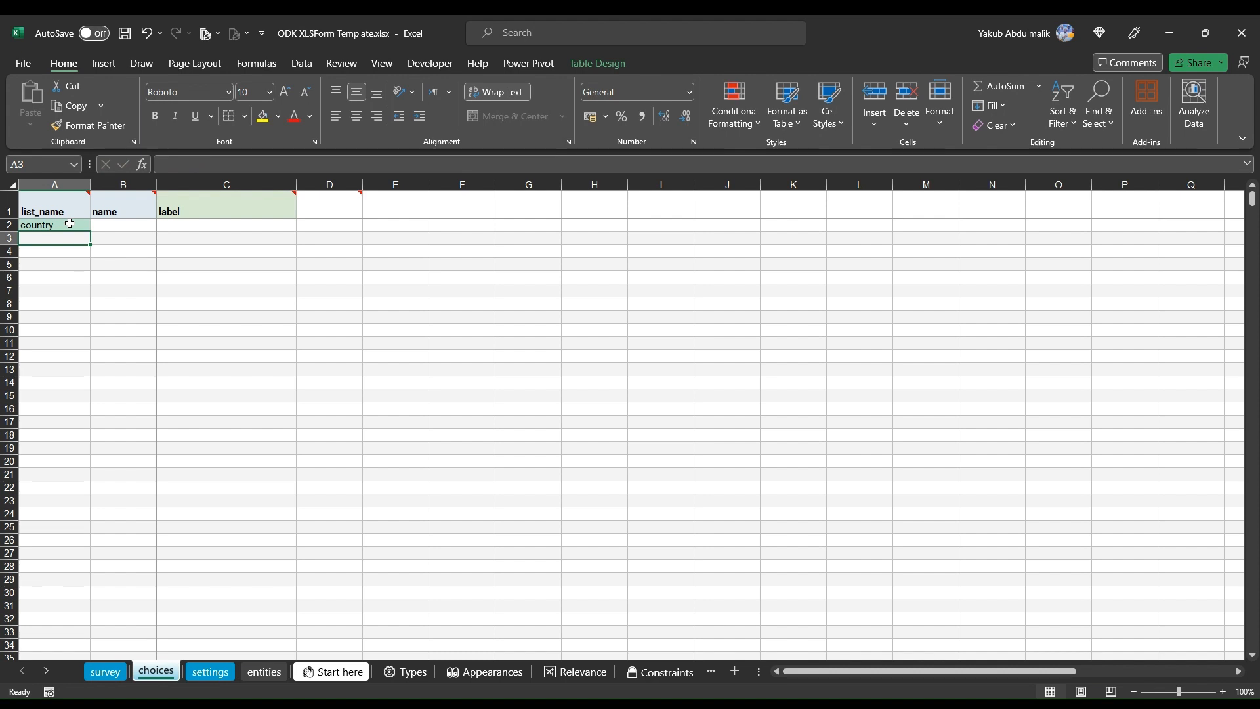
pyautogui.click(104, 225)
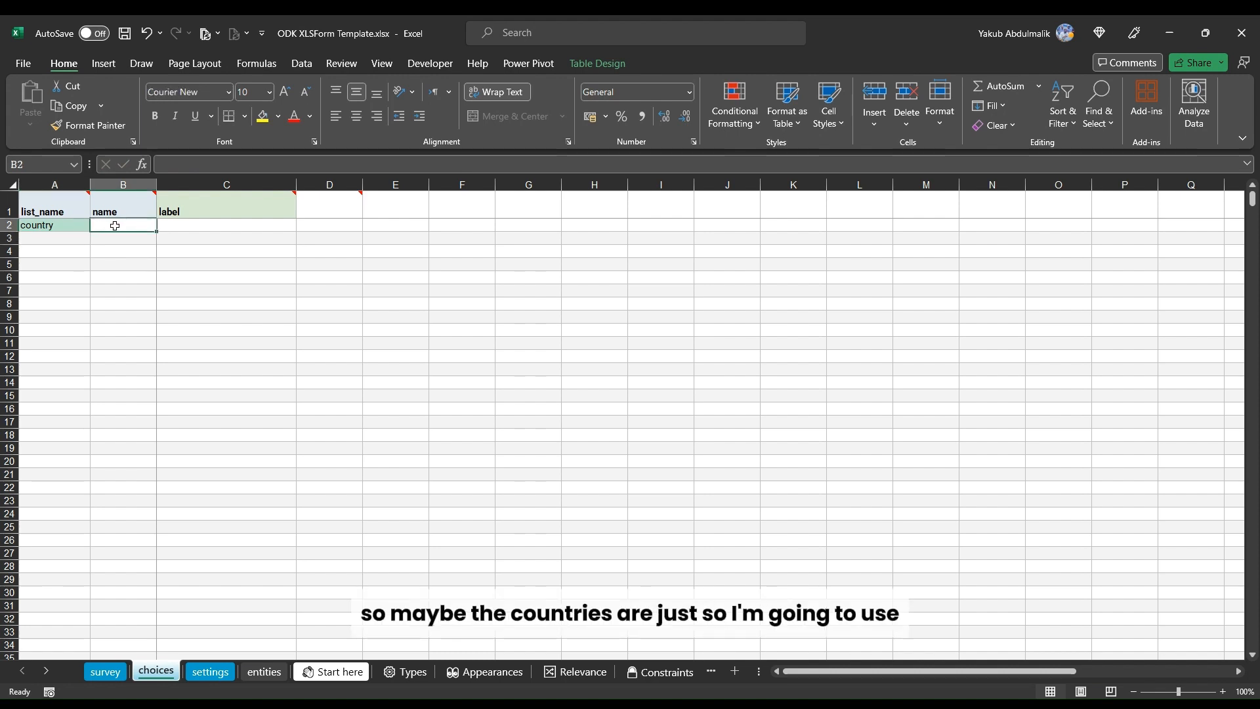
pyautogui.write('n')
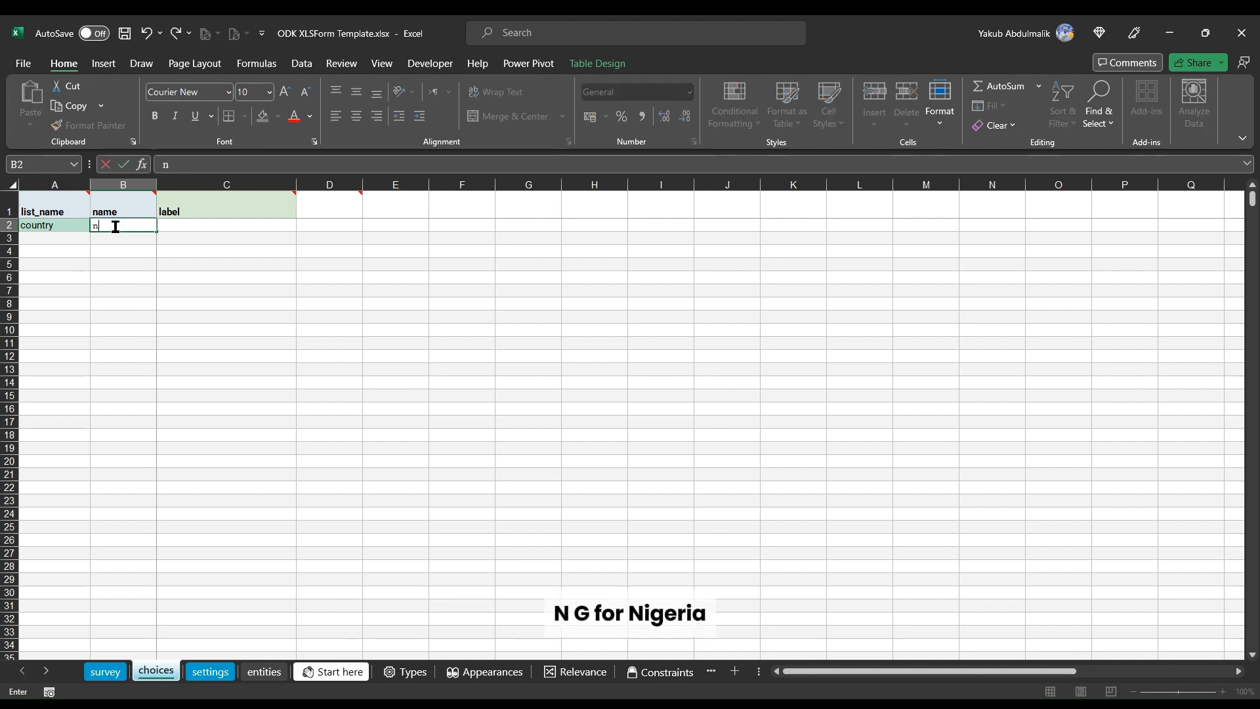
pyautogui.write('g')
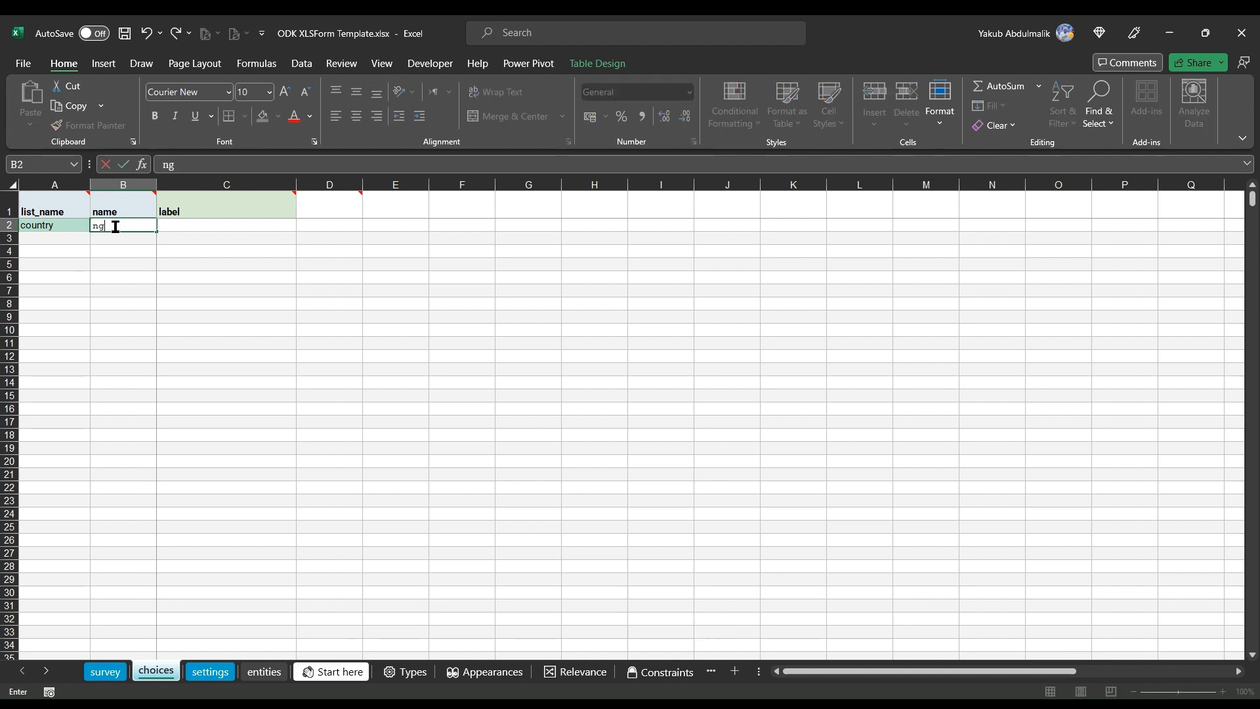
pyautogui.press('Tab')
pyautogui.write('Nigeri')
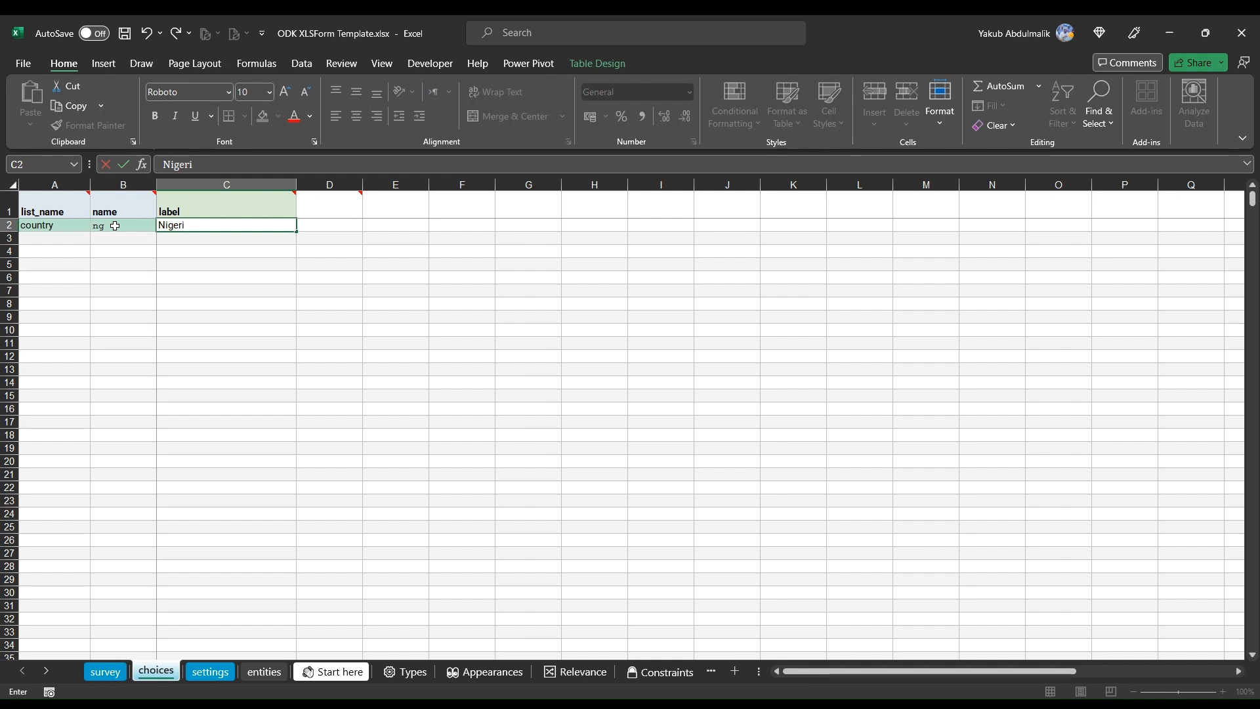
pyautogui.write('a')
pyautogui.click(80, 241)
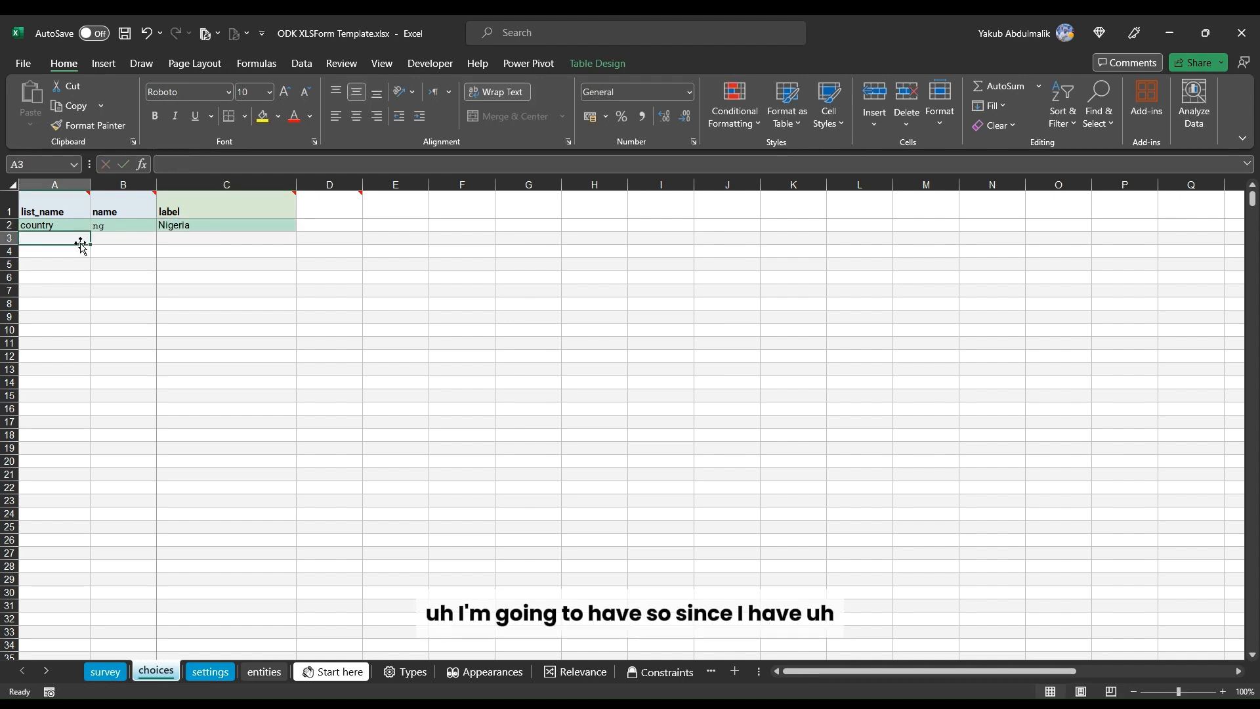
# Step: Extend the country list name to the next row and add the choice ir labelled Islamic Republic of Iran
pyautogui.click(72, 226)
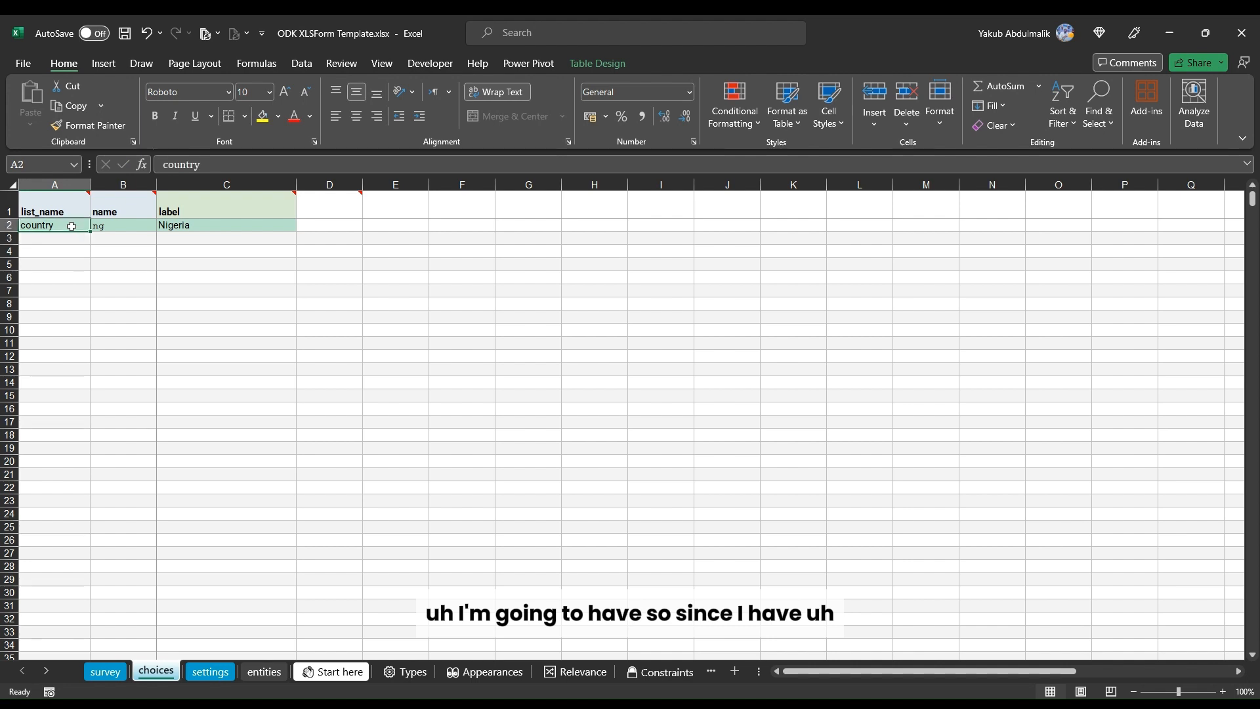
pyautogui.moveTo(90, 232); pyautogui.dragTo(92, 240)
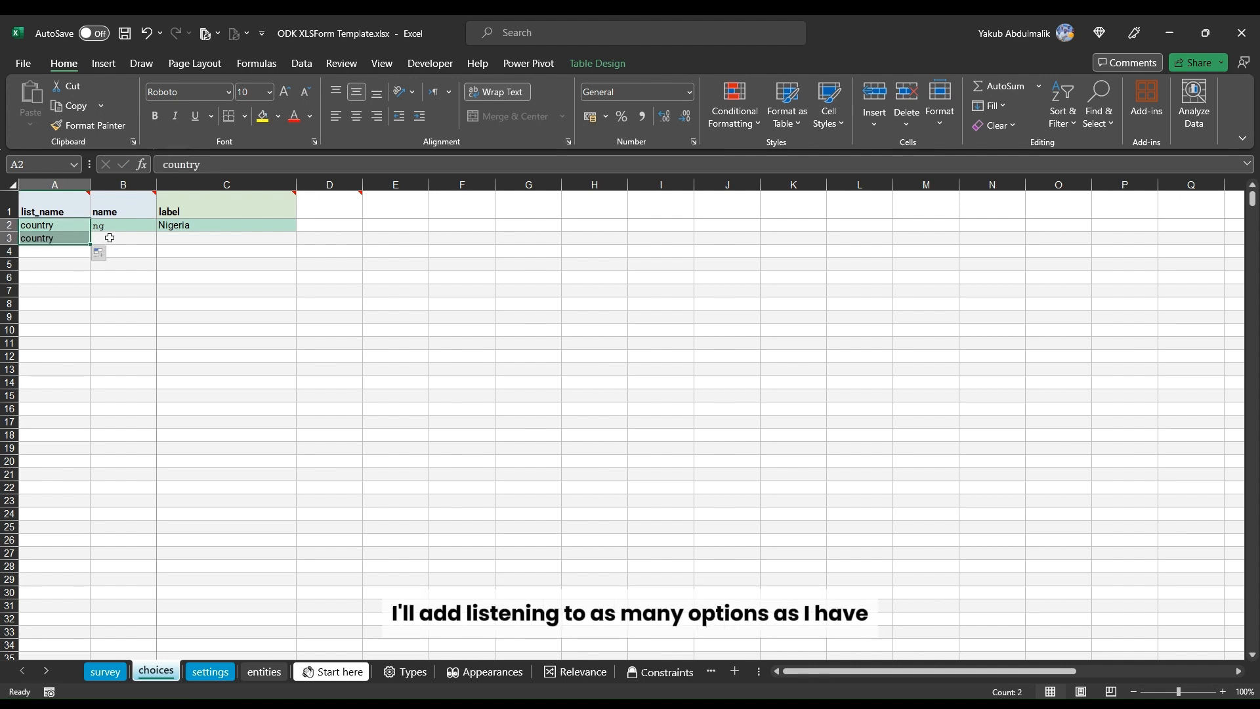
pyautogui.click(131, 236)
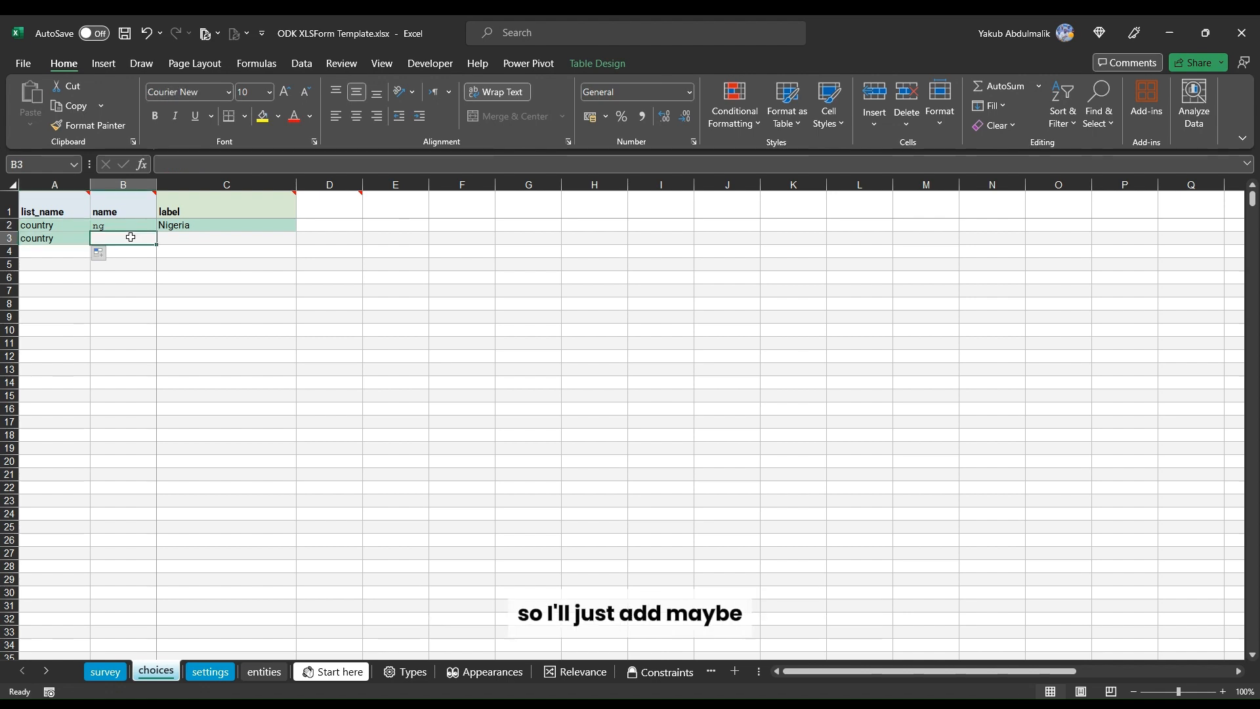
pyautogui.write('i')
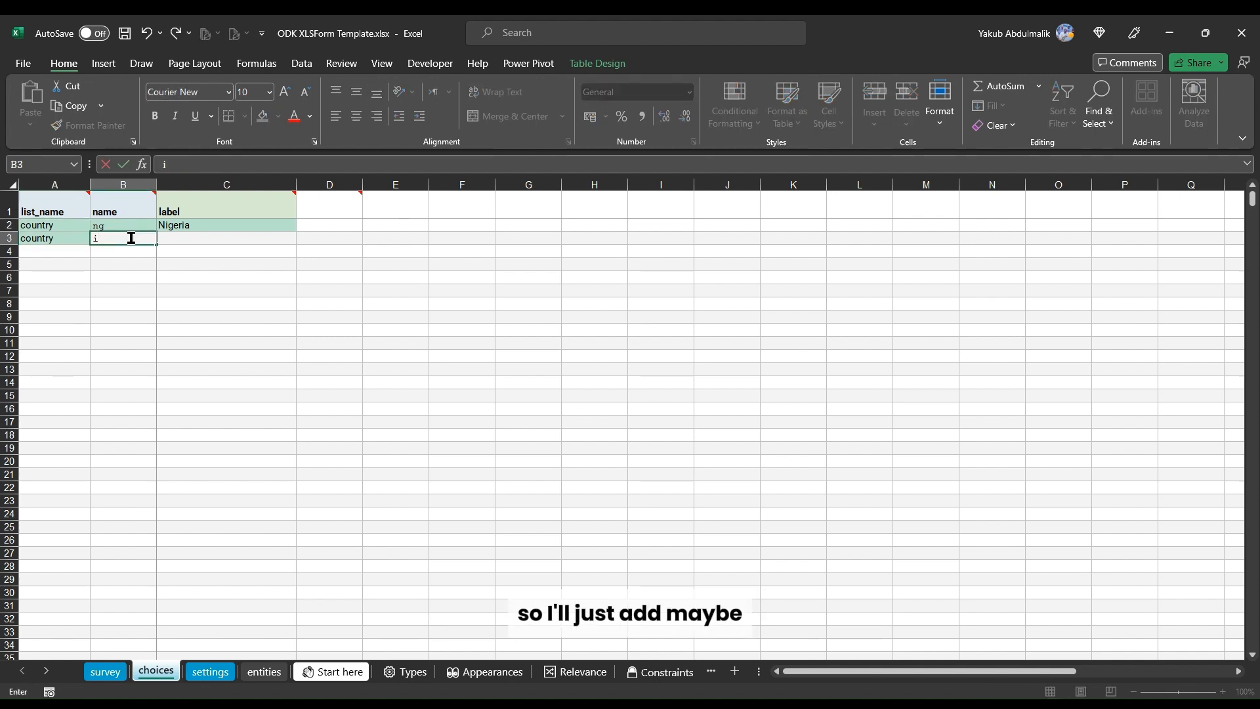
pyautogui.write('r')
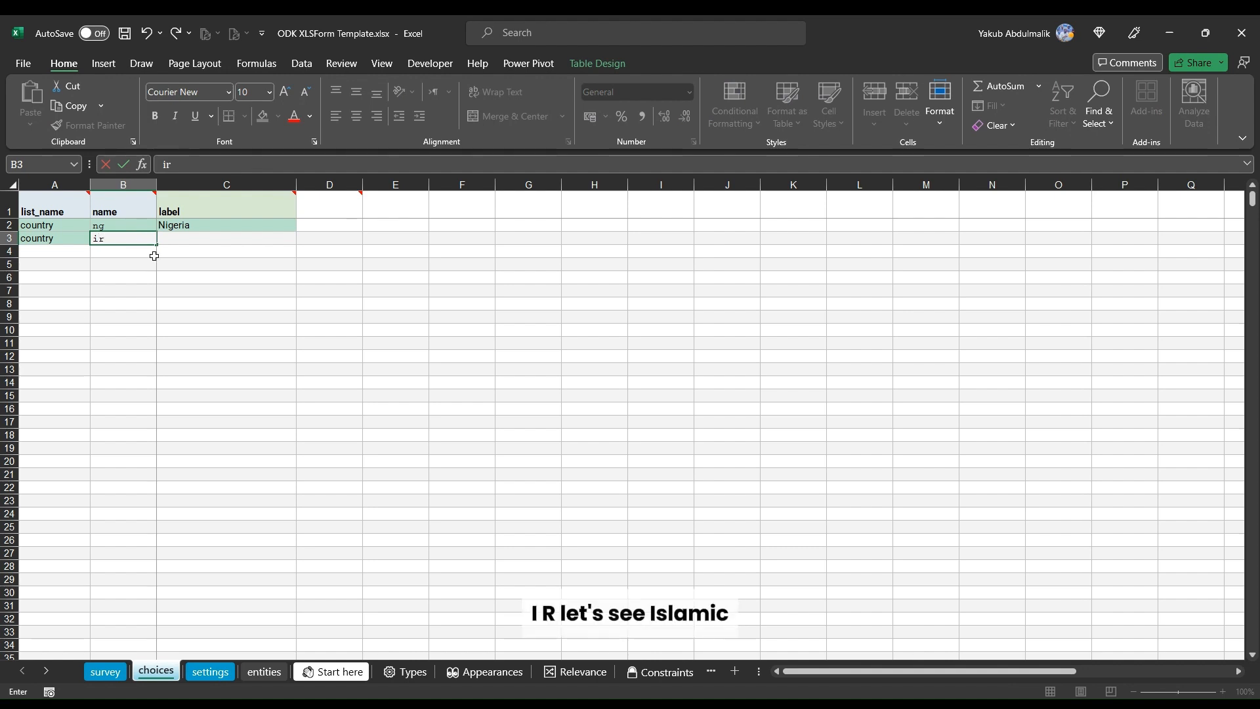
pyautogui.press('Tab')
pyautogui.write('I')
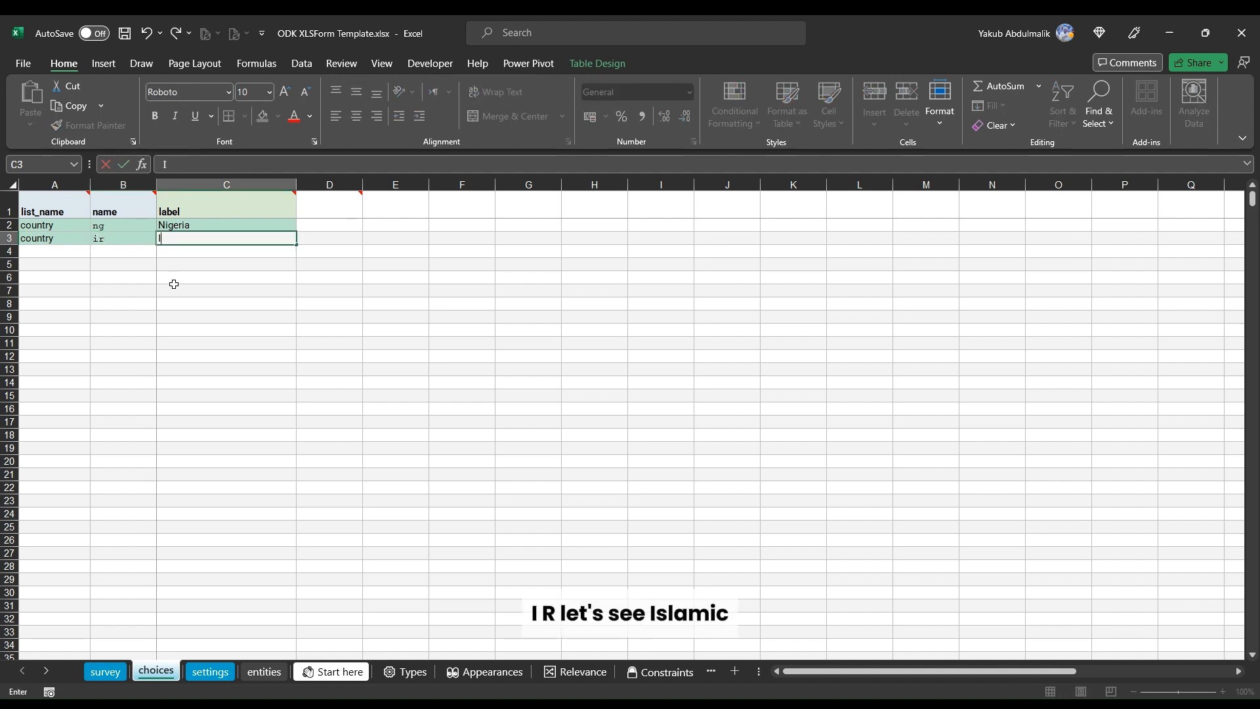
pyautogui.write('sla,')
pyautogui.press('BackSpace')
pyautogui.write('m')
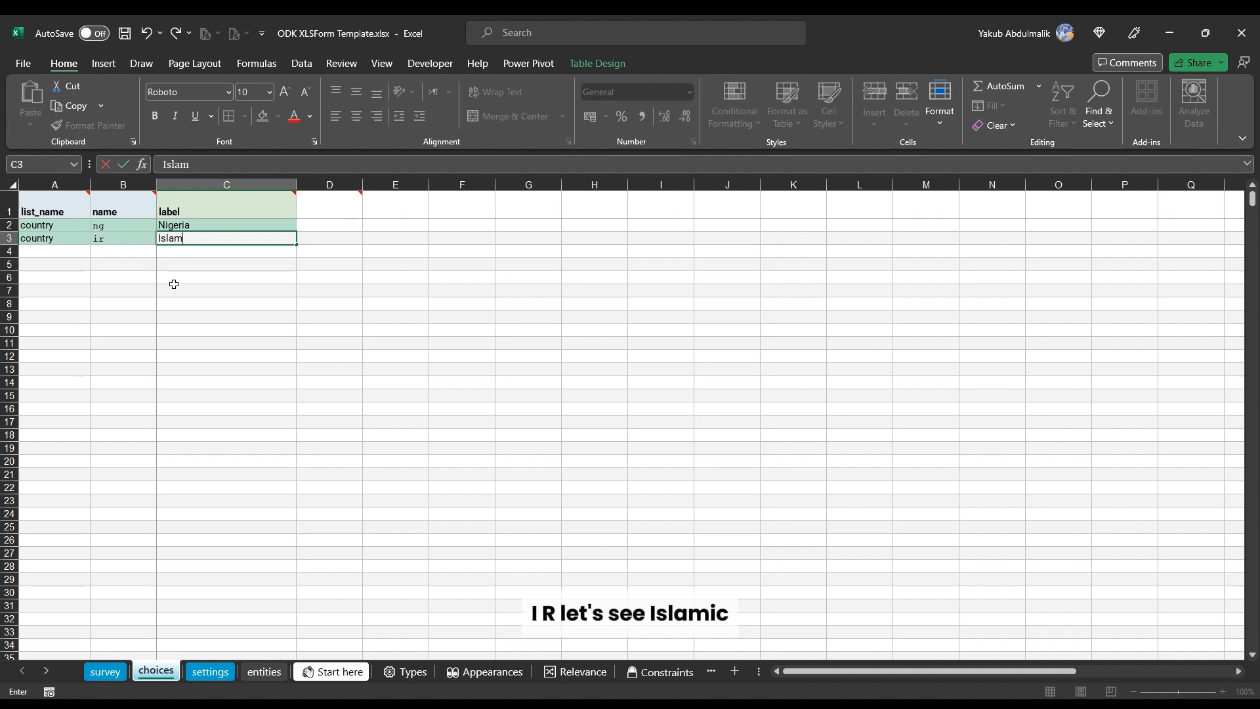
pyautogui.write('i')
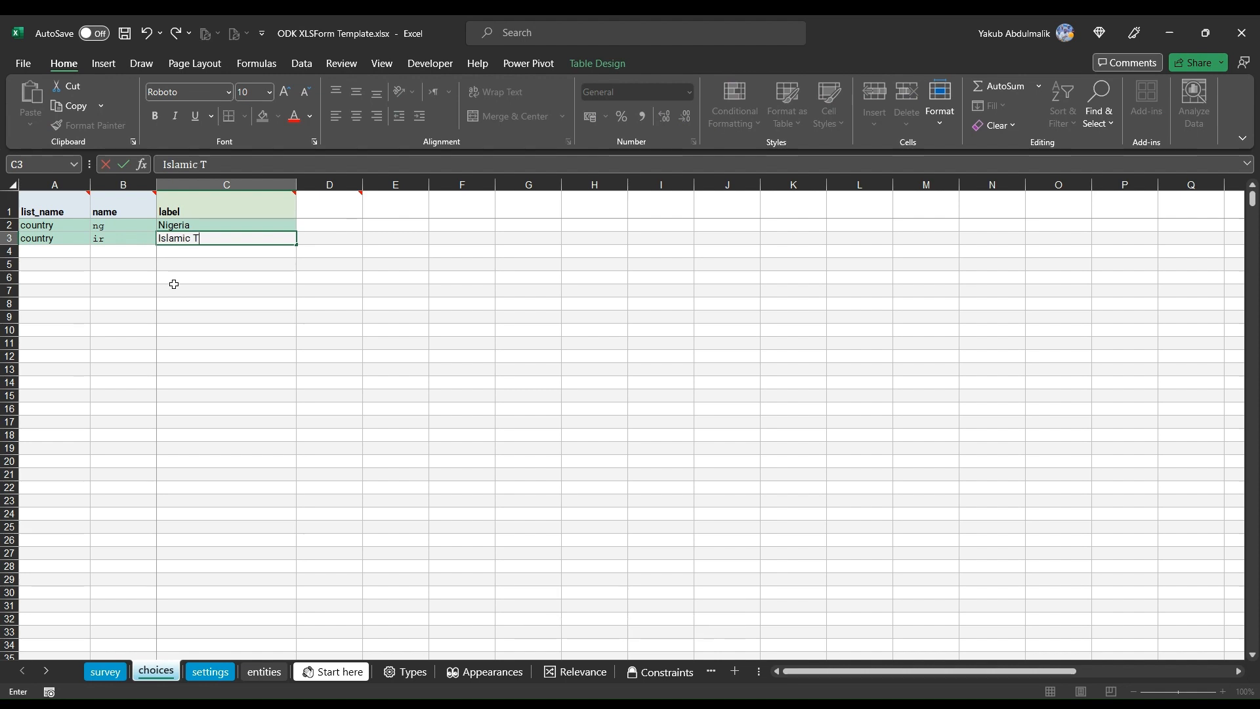
pyautogui.write('c T')
pyautogui.press('BackSpace')
pyautogui.write('Republi')
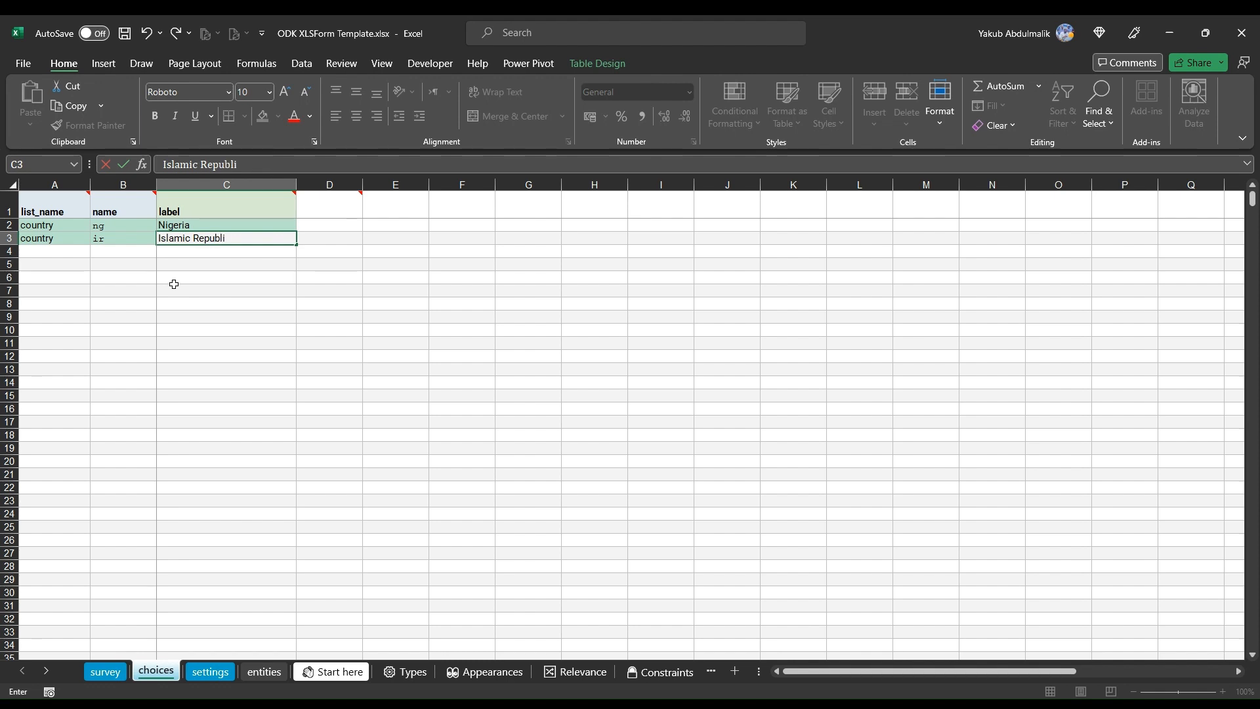
pyautogui.write('c of Iran')
pyautogui.press('Return')
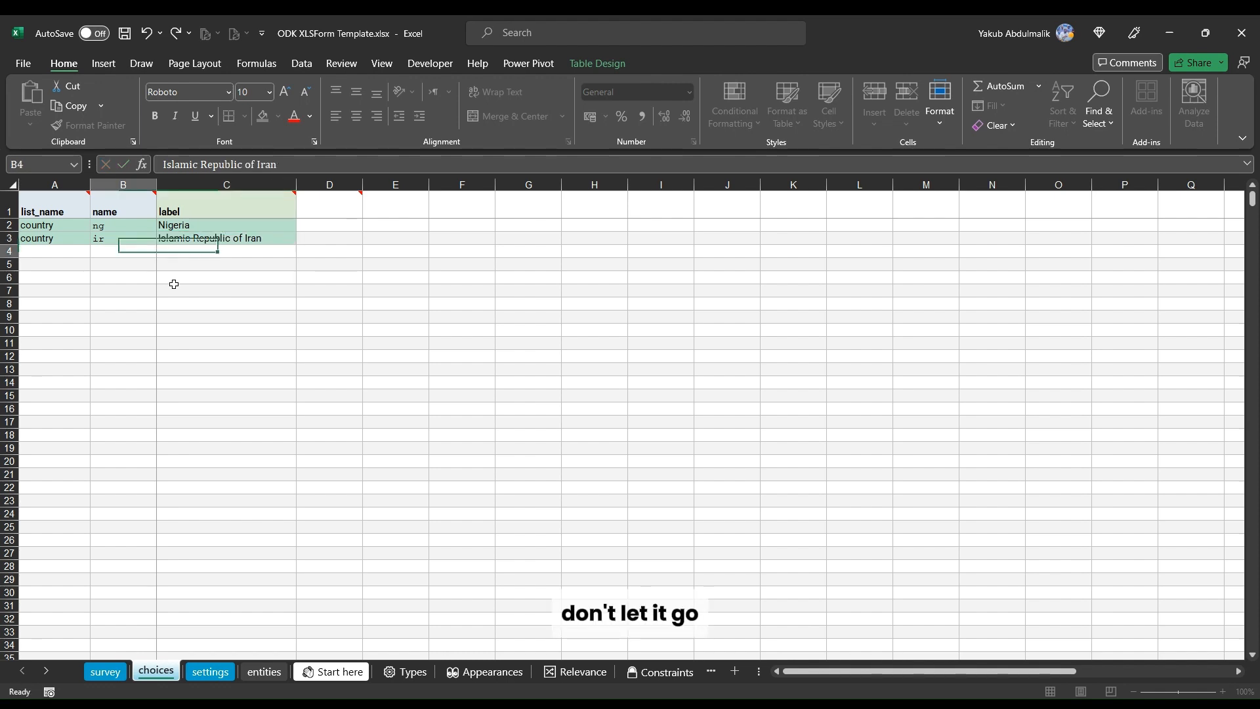
# Step: Add a third country choice named za and labelled South Africa
pyautogui.press('Left')
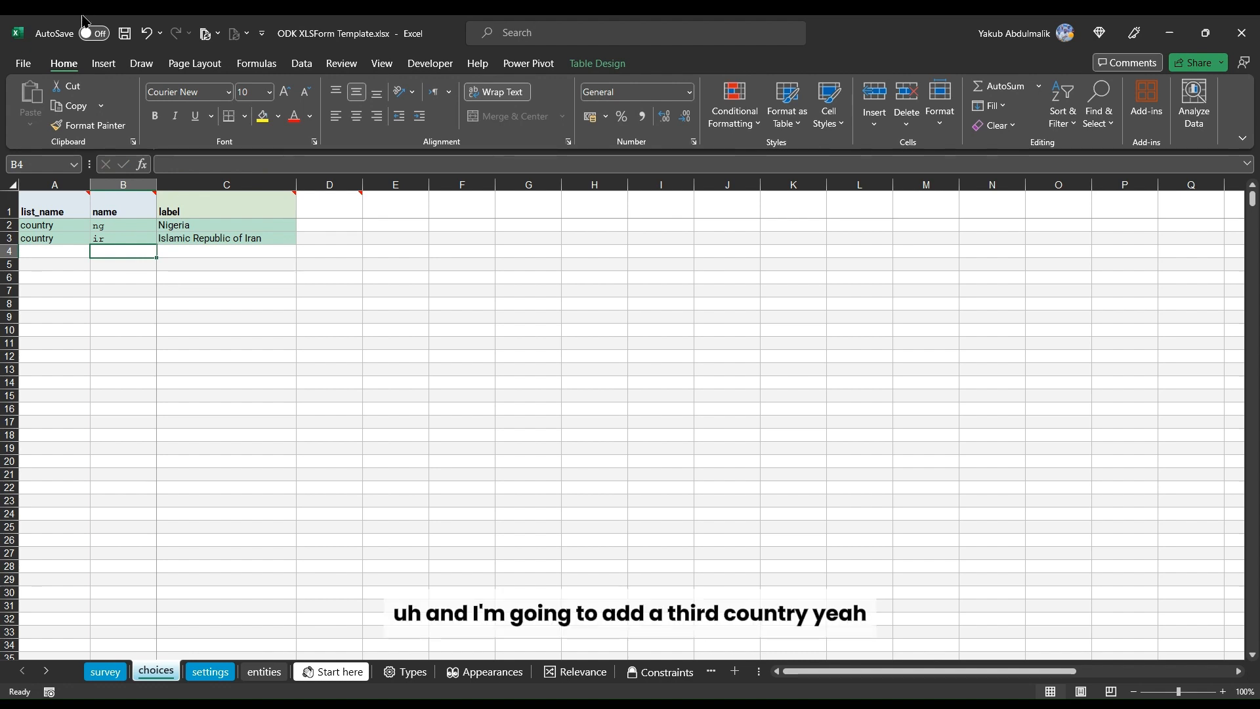
pyautogui.click(47, 249)
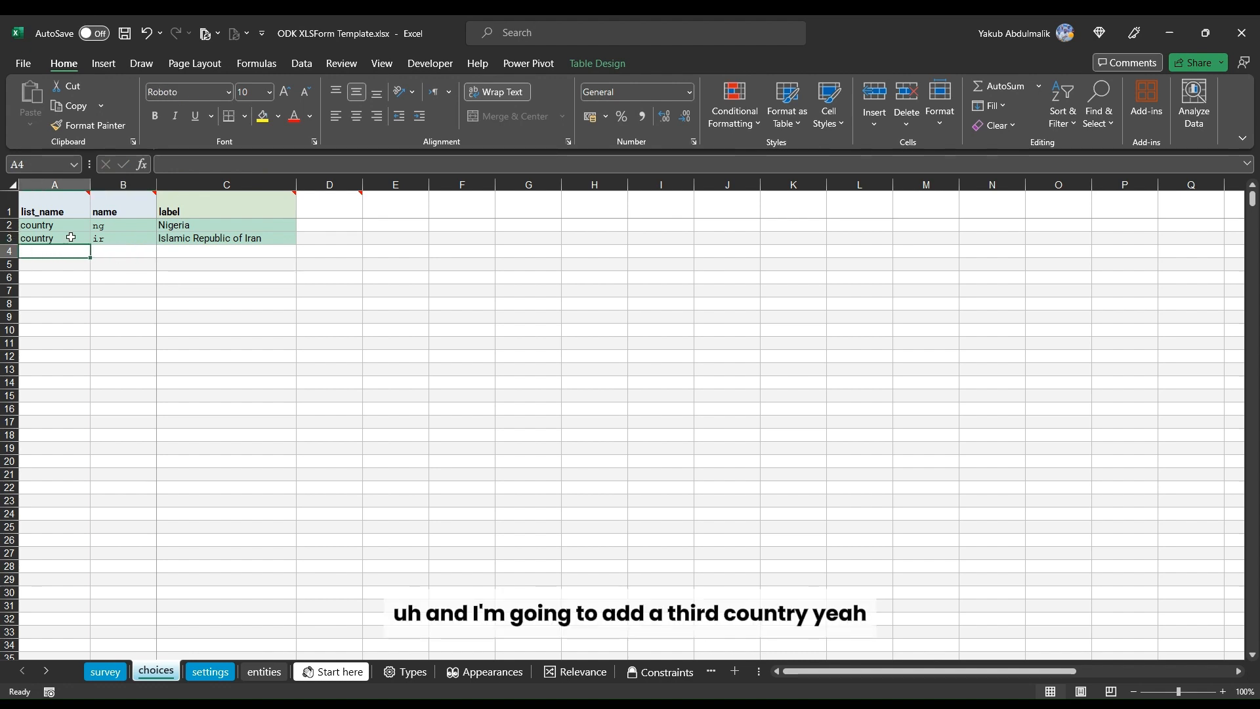
pyautogui.click(68, 238)
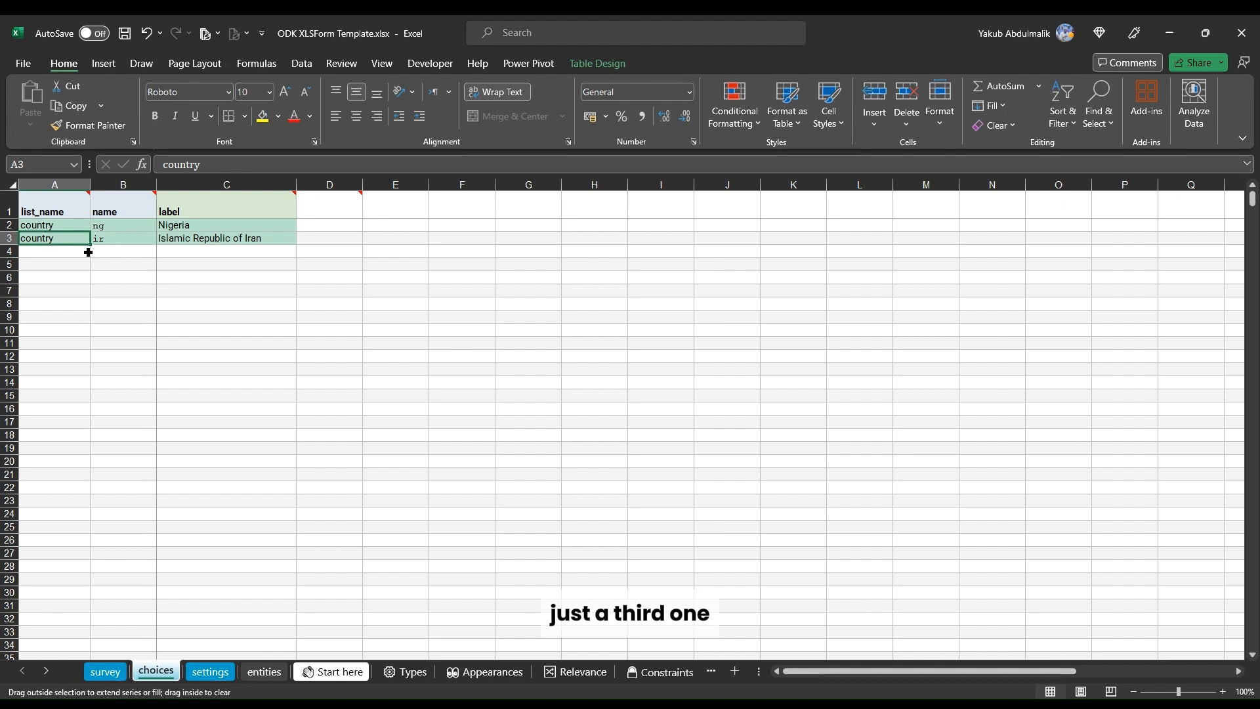
pyautogui.moveTo(89, 250); pyautogui.dragTo(90, 258)
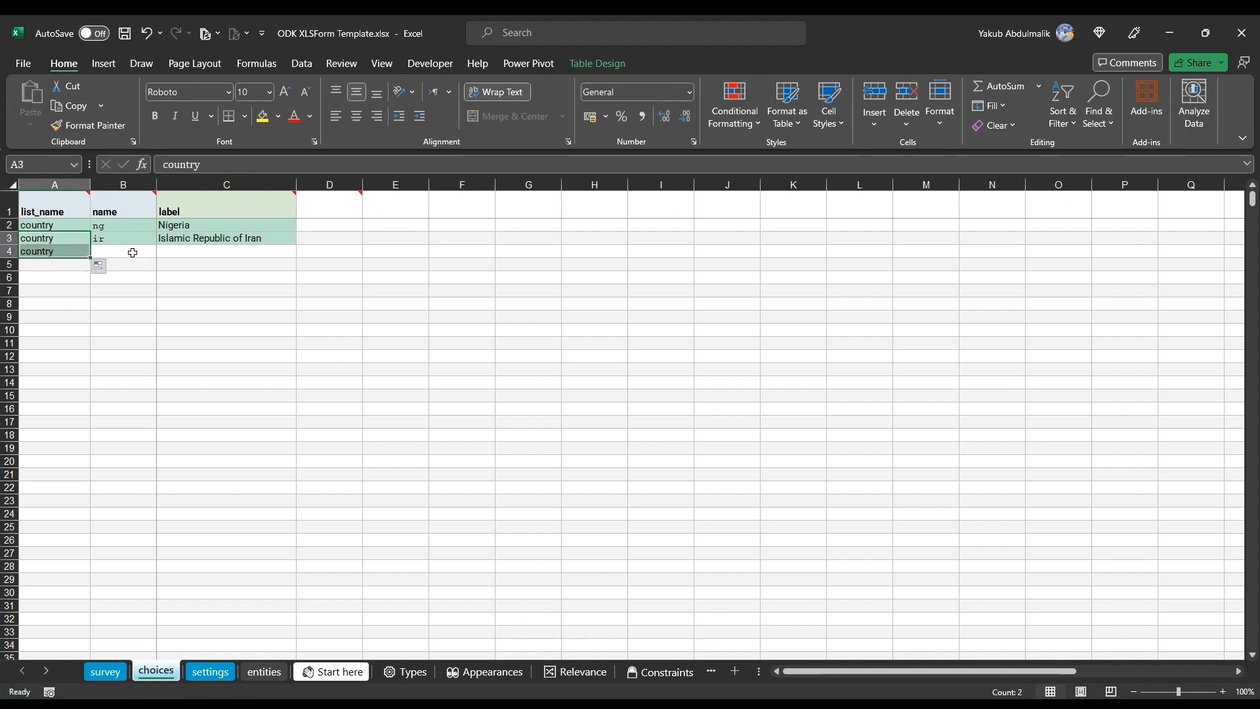
pyautogui.click(133, 253)
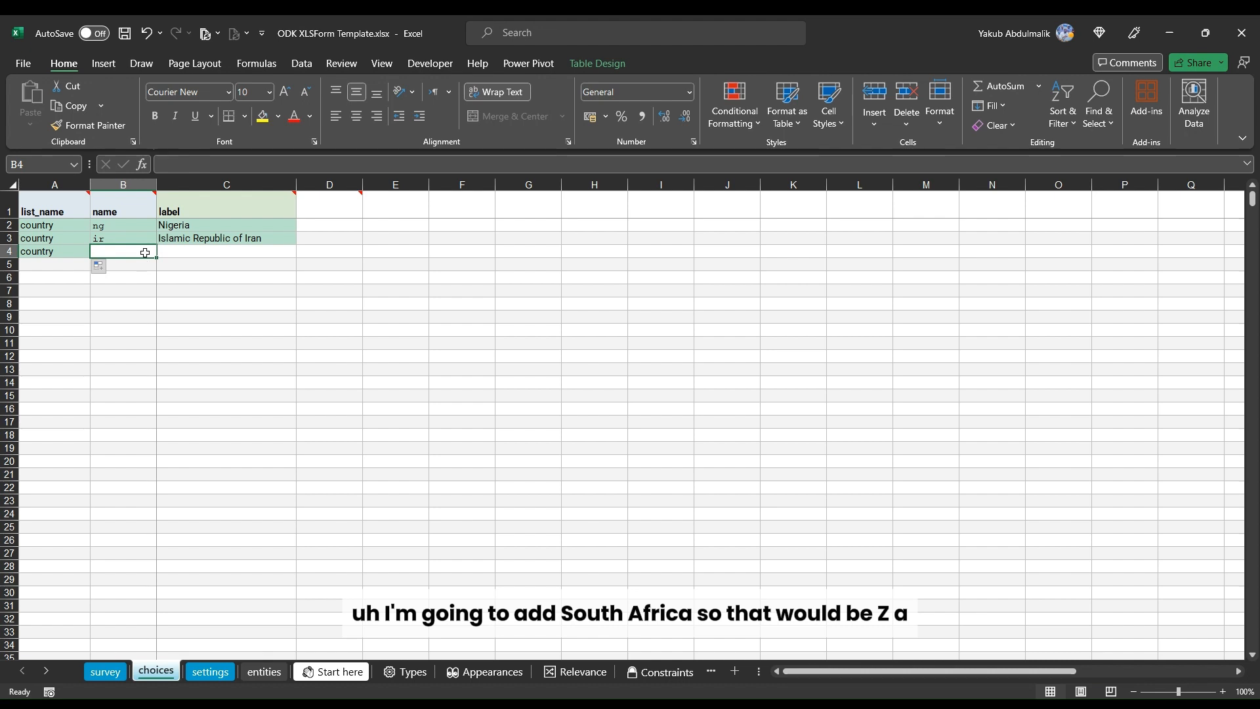
pyautogui.write('a')
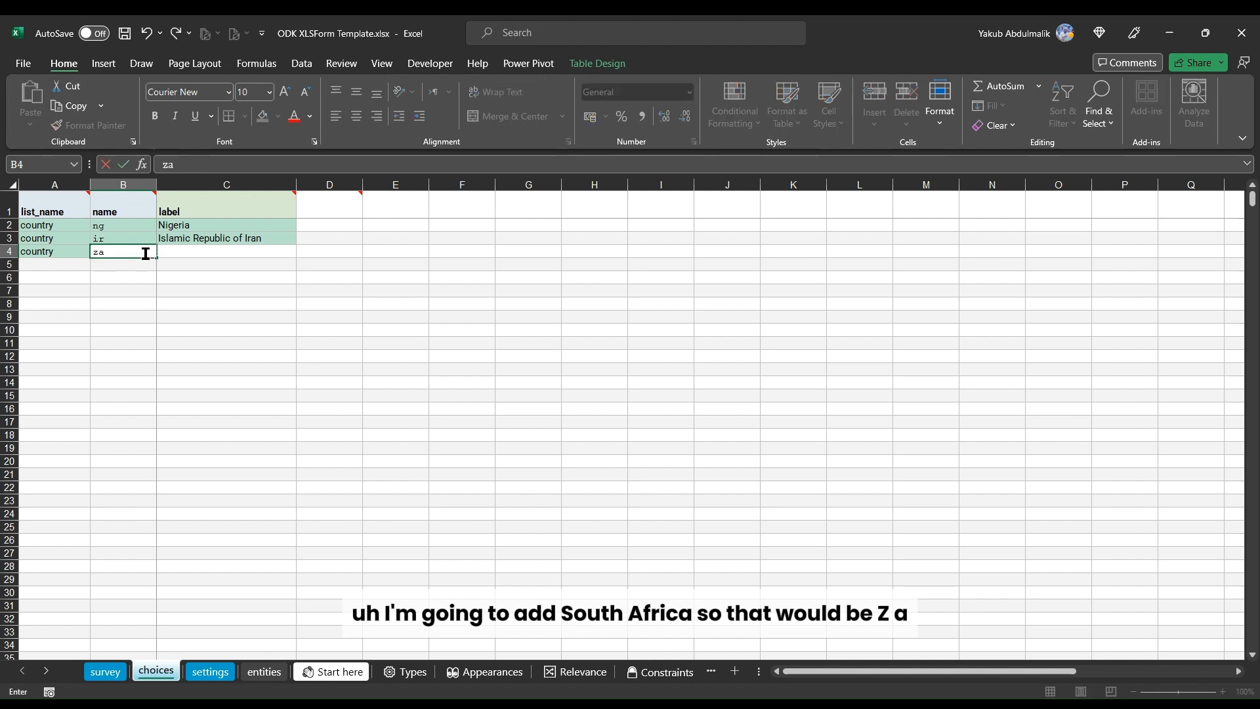
pyautogui.press('Tab')
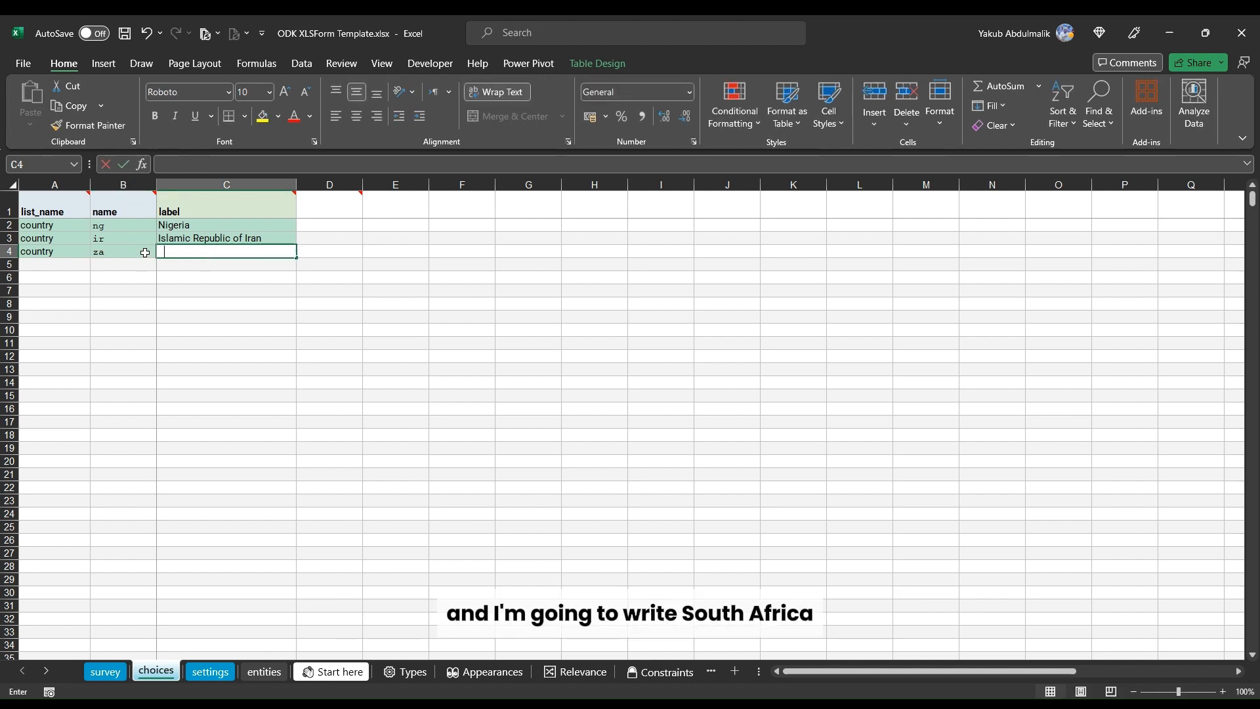
pyautogui.write('South A')
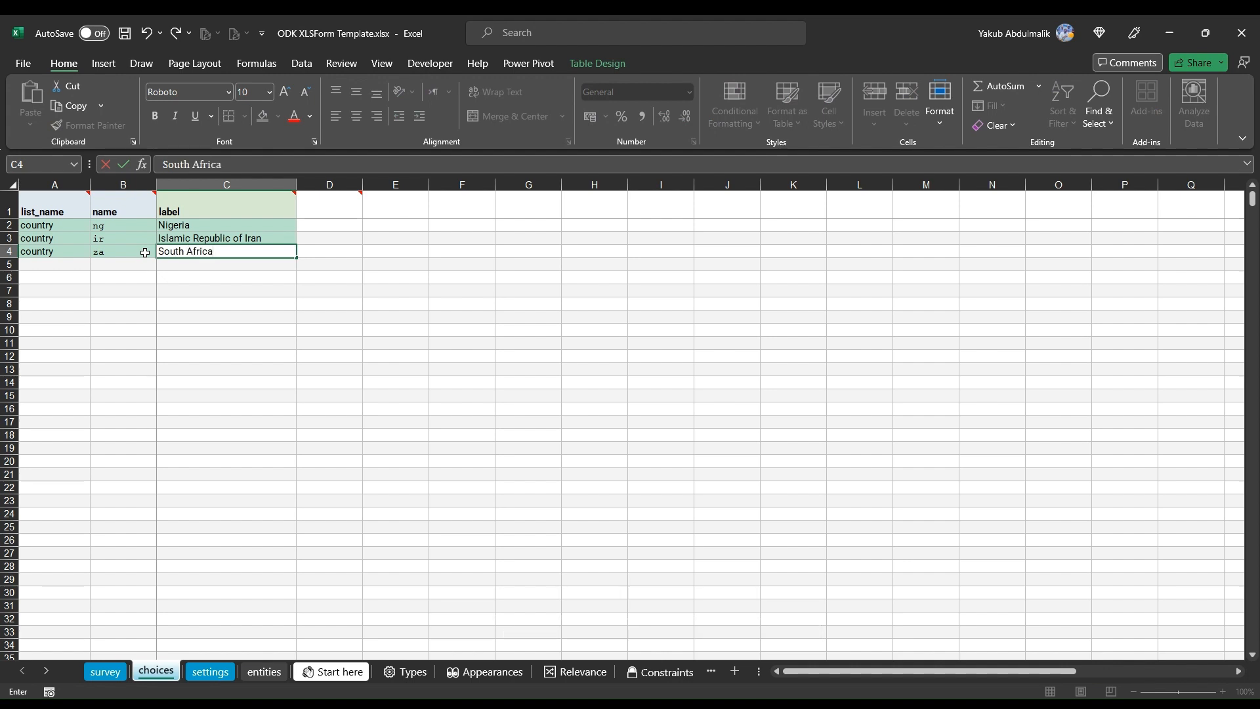
pyautogui.write('frica')
pyautogui.press('Return')
pyautogui.click(57, 277)
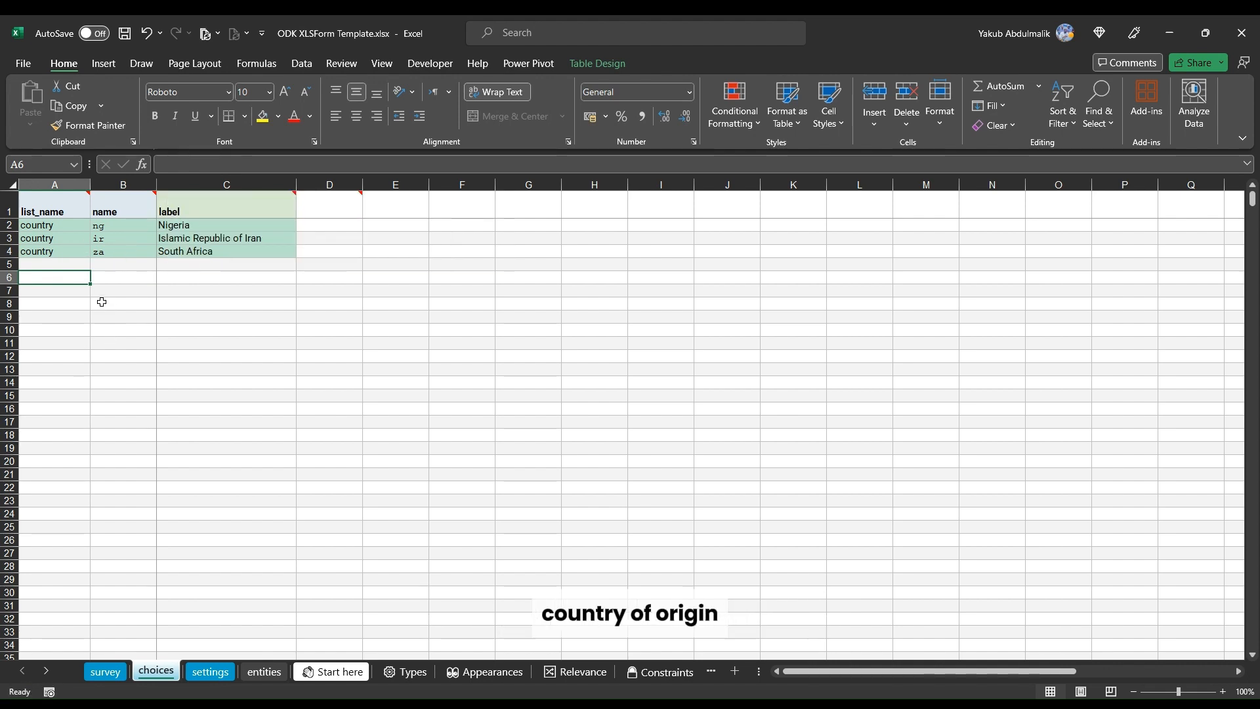
pyautogui.write('e')
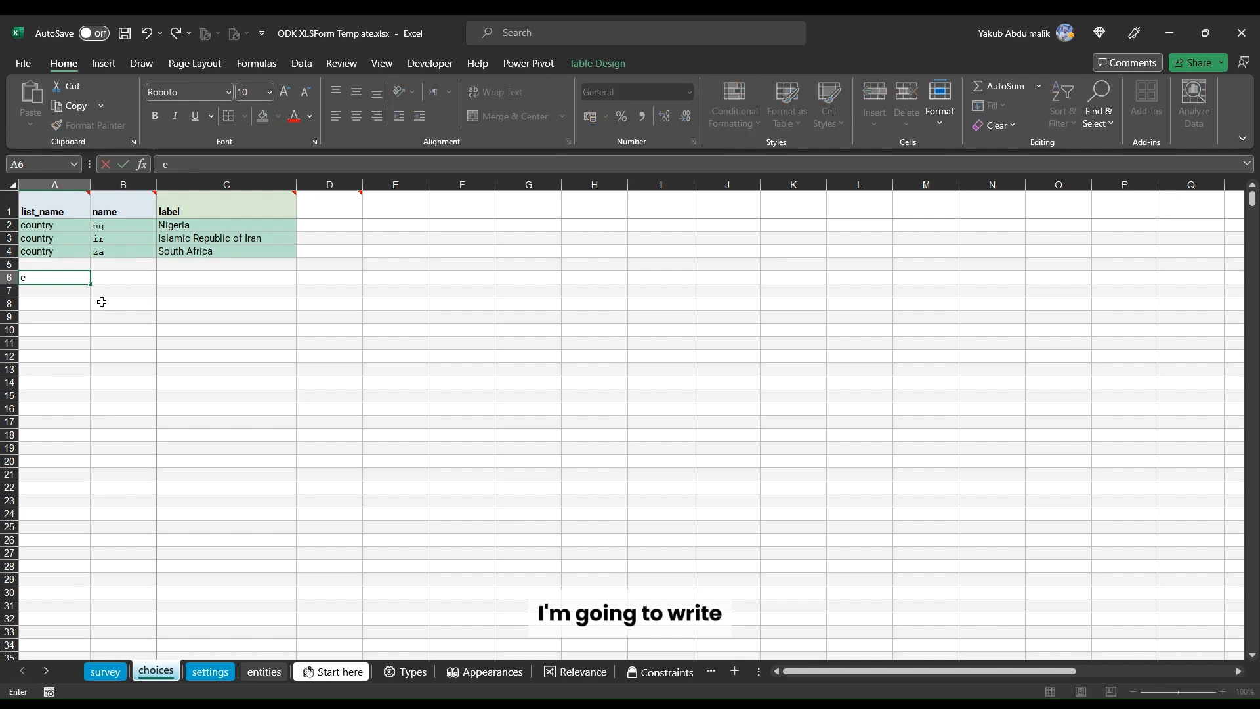
pyautogui.write('thni')
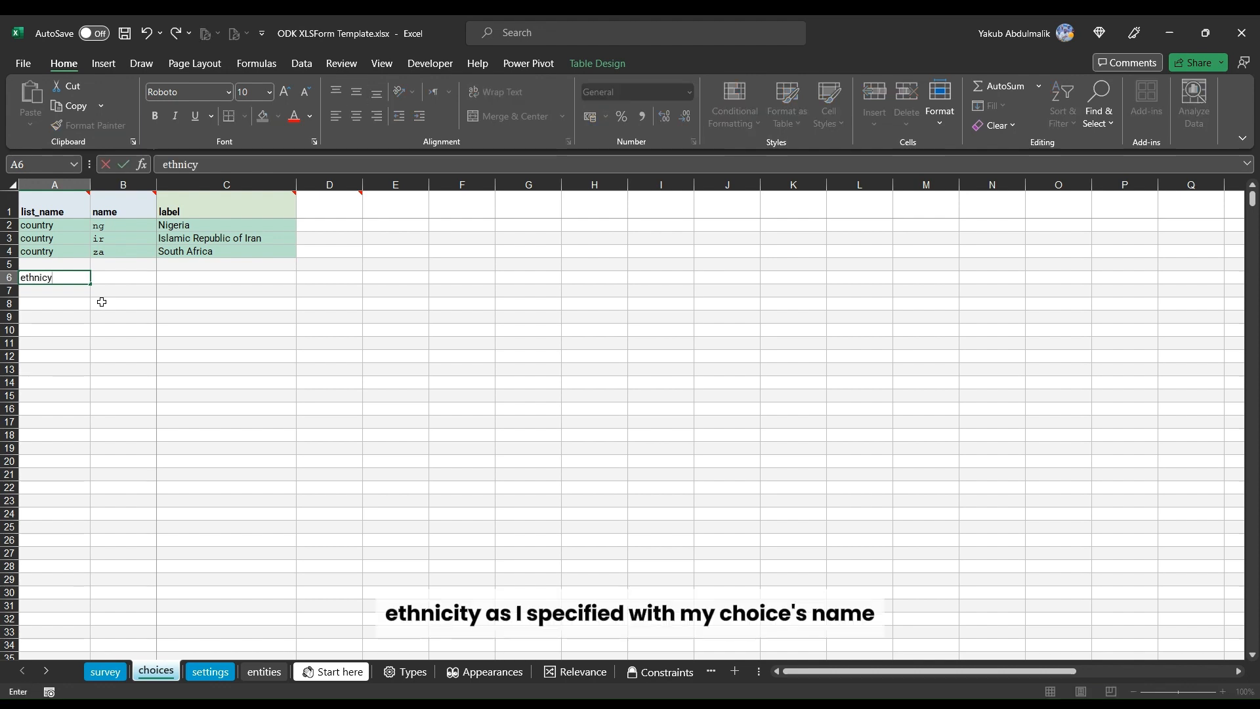
pyautogui.write('cy')
pyautogui.press('BackSpace')
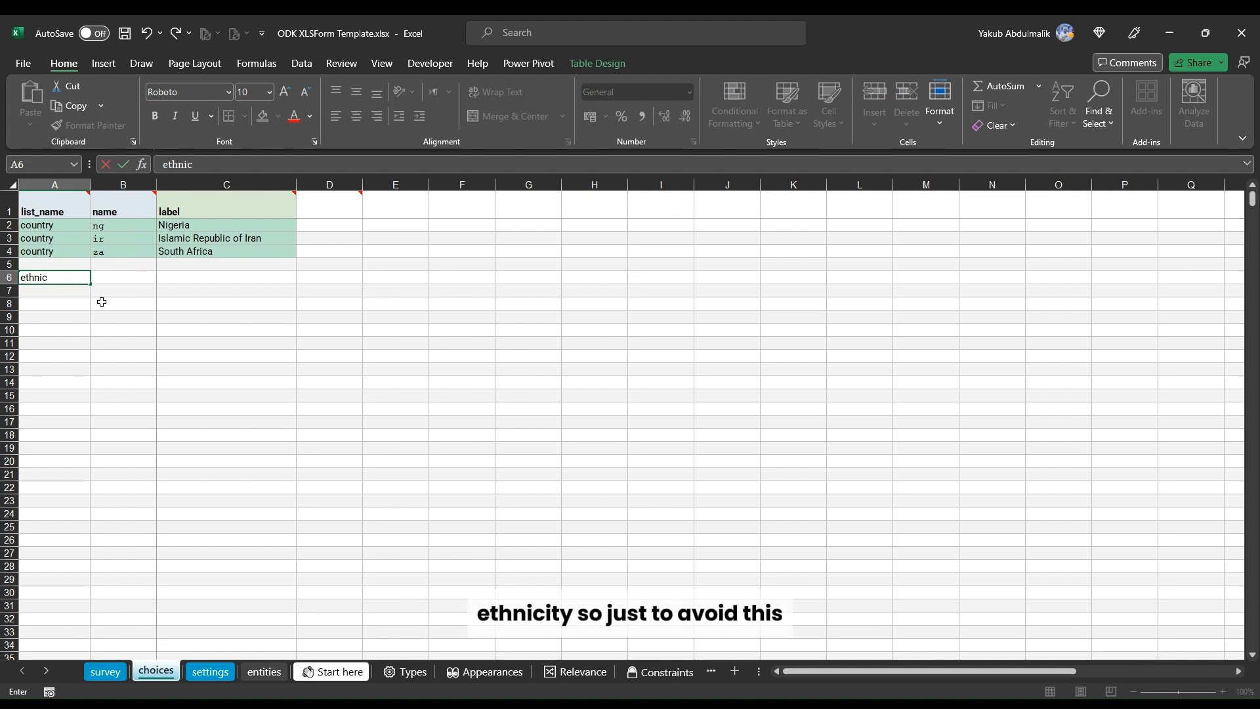
pyautogui.press('Return')
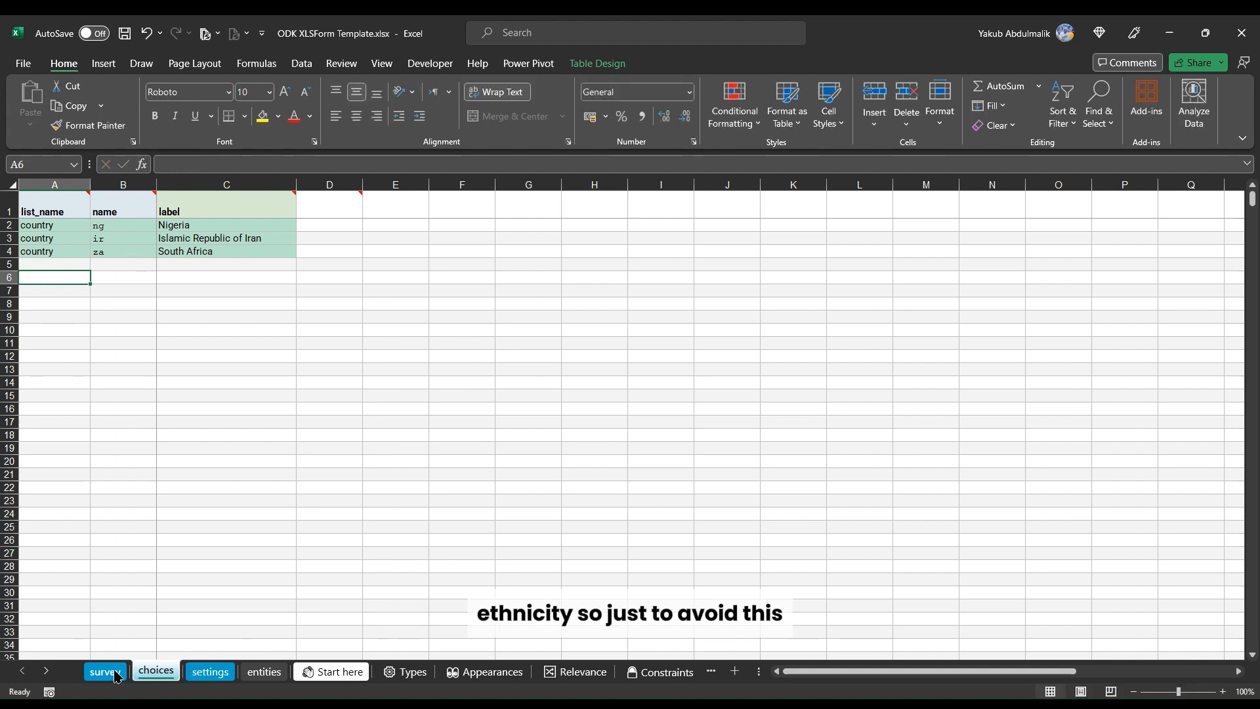
# Step: Copy the ethnicity list name from the survey's select_one ethnicity type into the choices list_name of row 6
pyautogui.click(105, 671)
pyautogui.doubleClick(232, 159)
pyautogui.hotkey('ctrl', 'c')
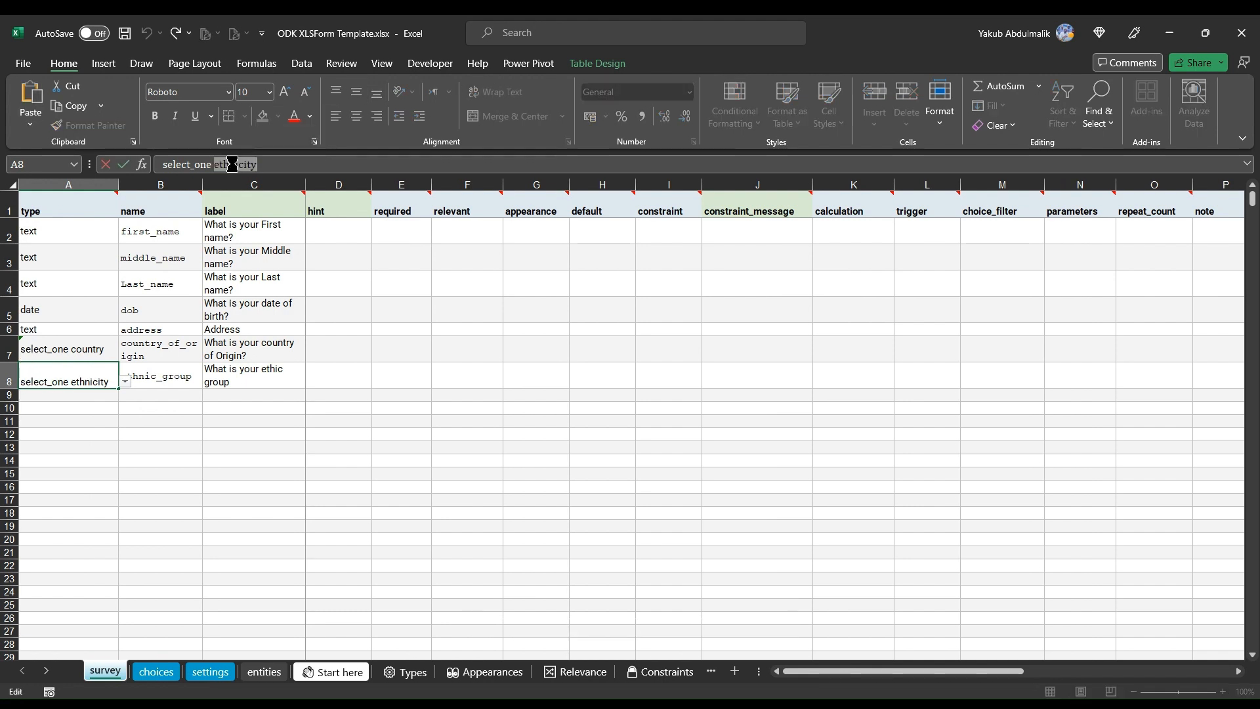
pyautogui.click(156, 671)
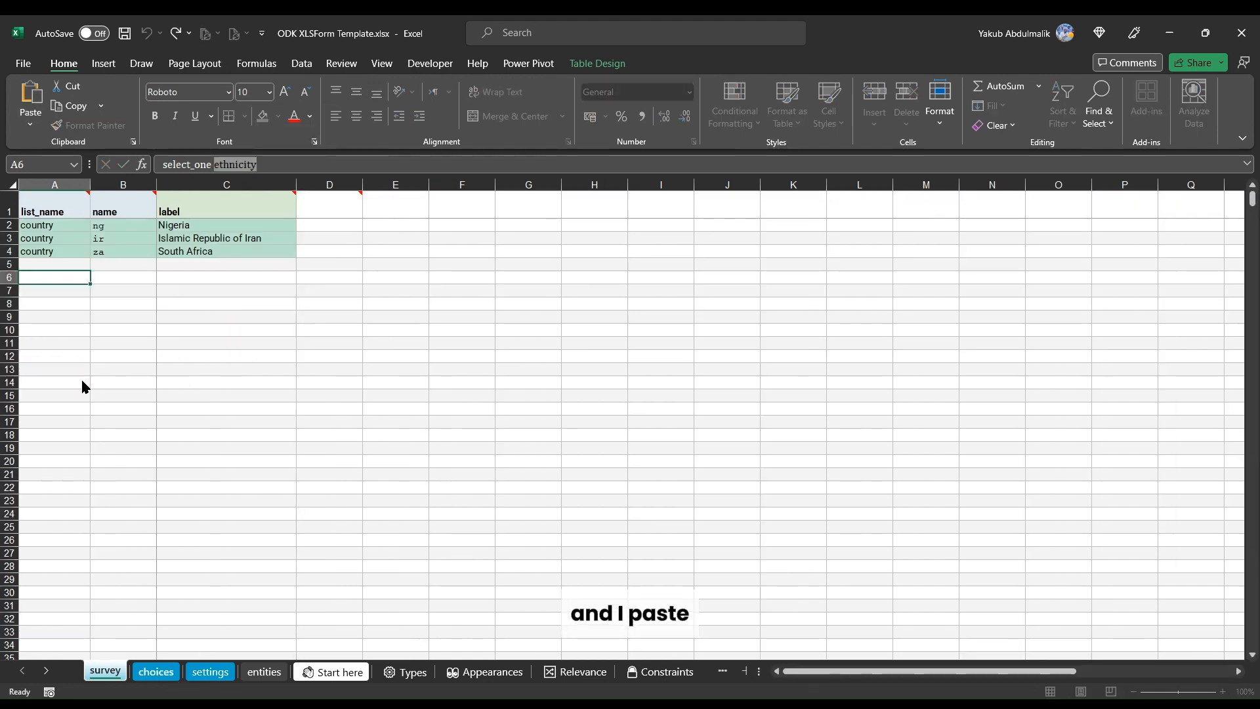
pyautogui.click(63, 278)
pyautogui.hotkey('ctrl', 'v')
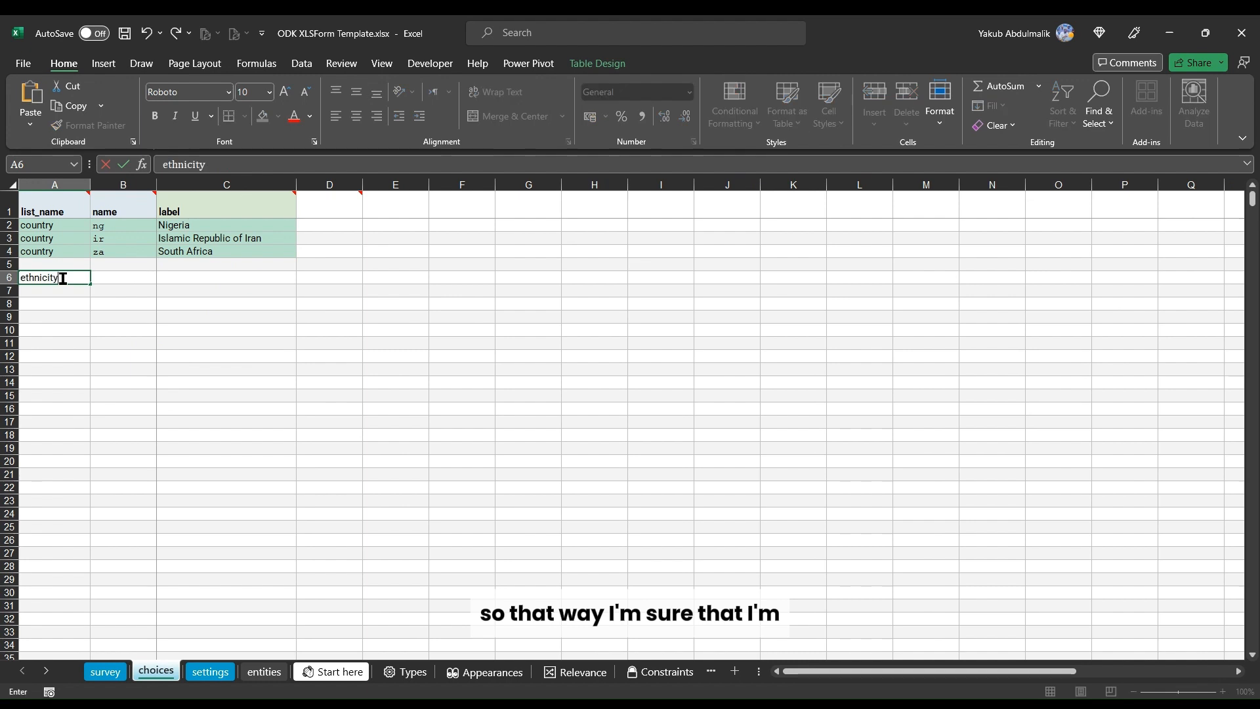
pyautogui.press('Return')
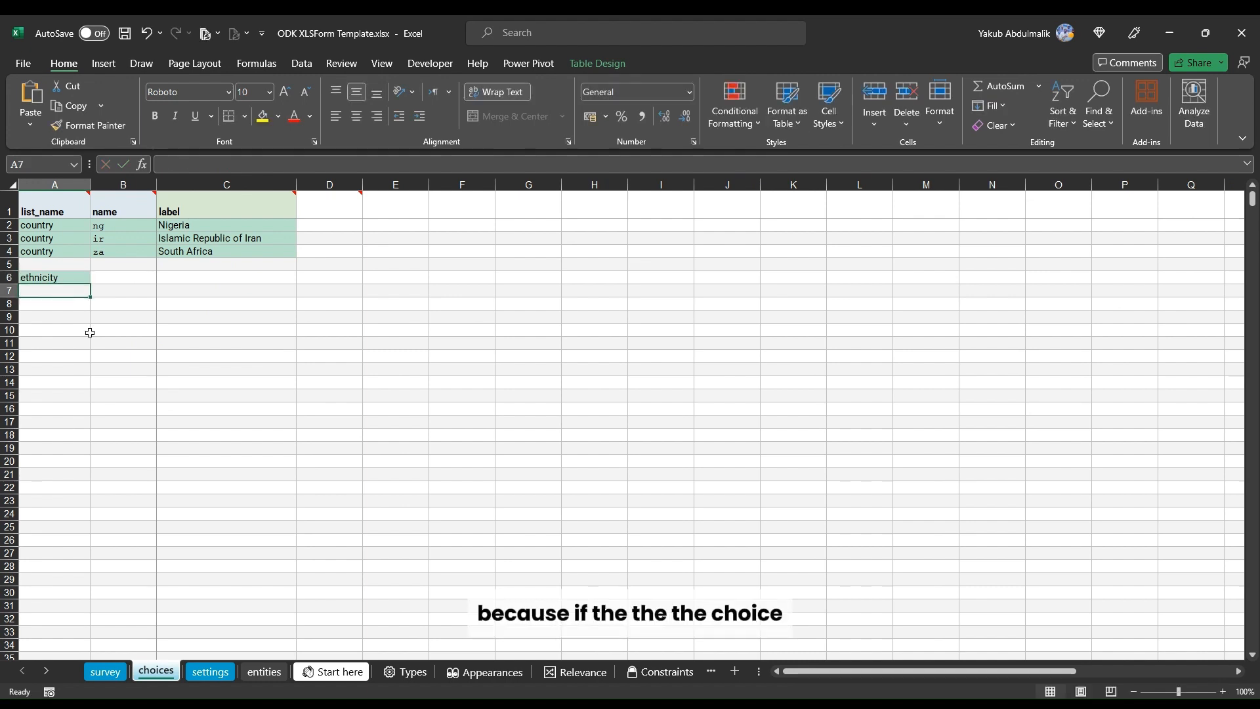
# Step: Fill the ethnicity list name down to row 9 and enter the choice names Hausa, Yoruba, Igbo and Fulani
pyautogui.click(84, 279)
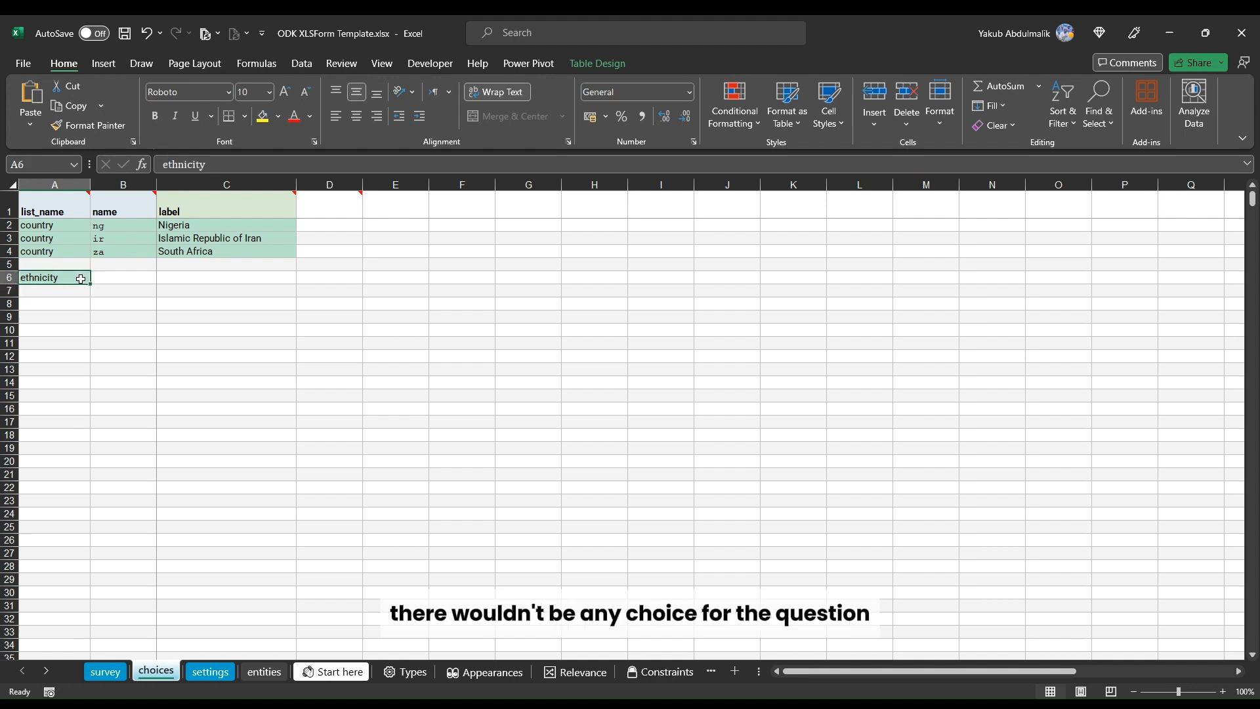
pyautogui.moveTo(91, 287); pyautogui.dragTo(84, 321)
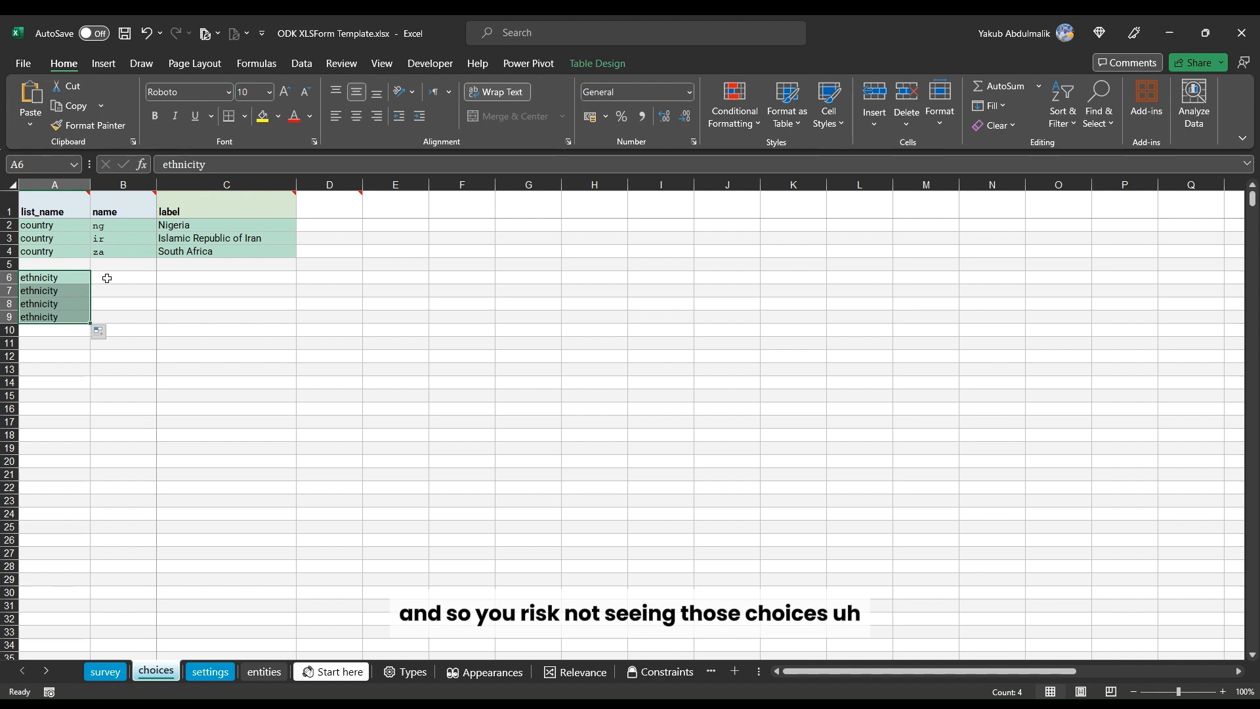
pyautogui.click(107, 278)
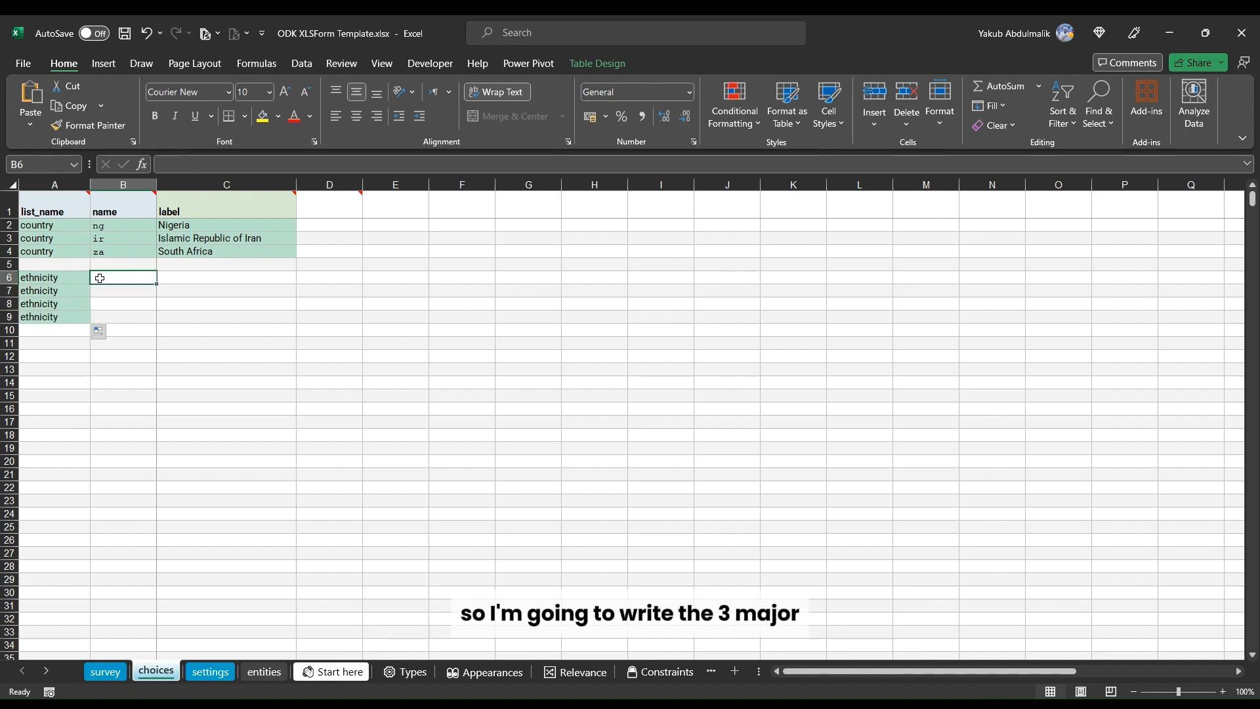
pyautogui.write('H')
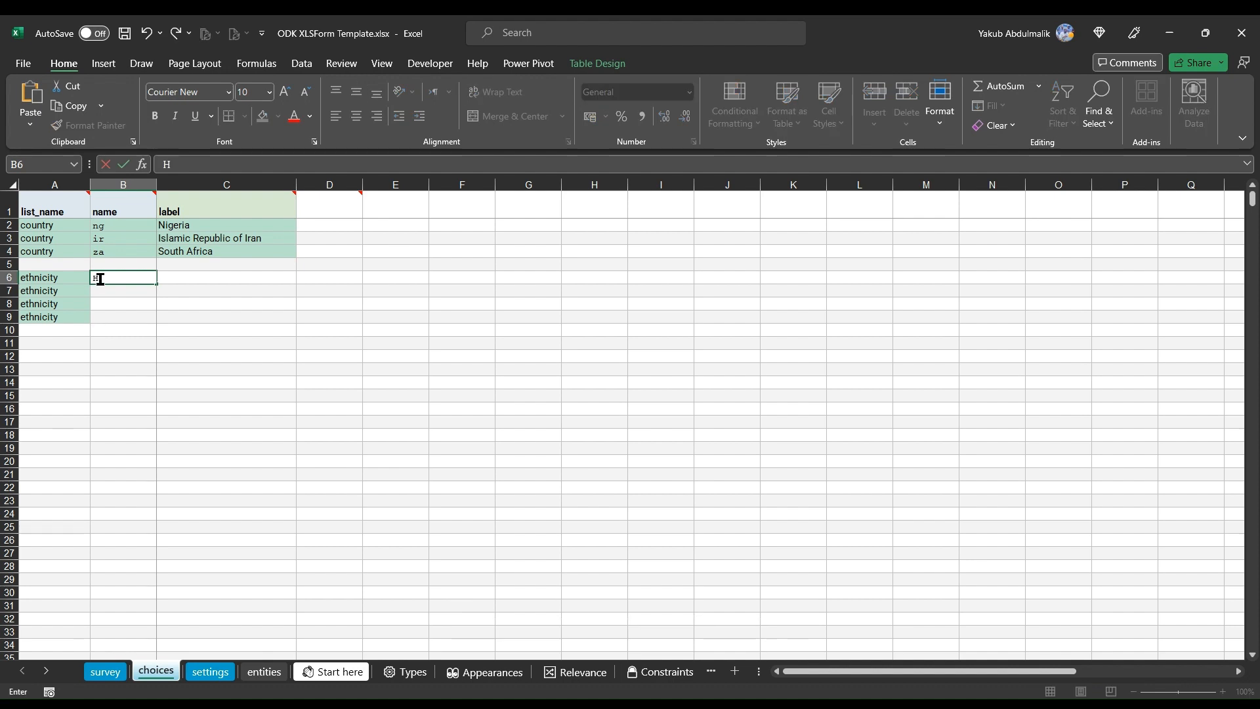
pyautogui.write('ausa')
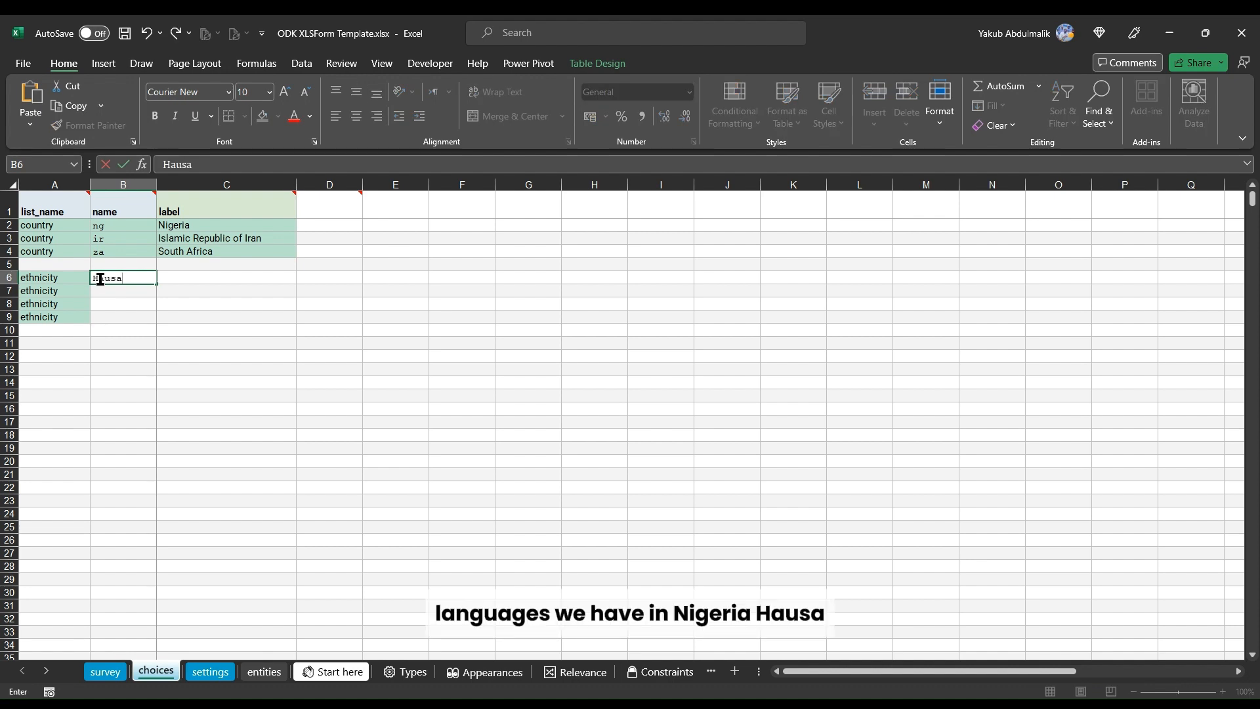
pyautogui.press('Return')
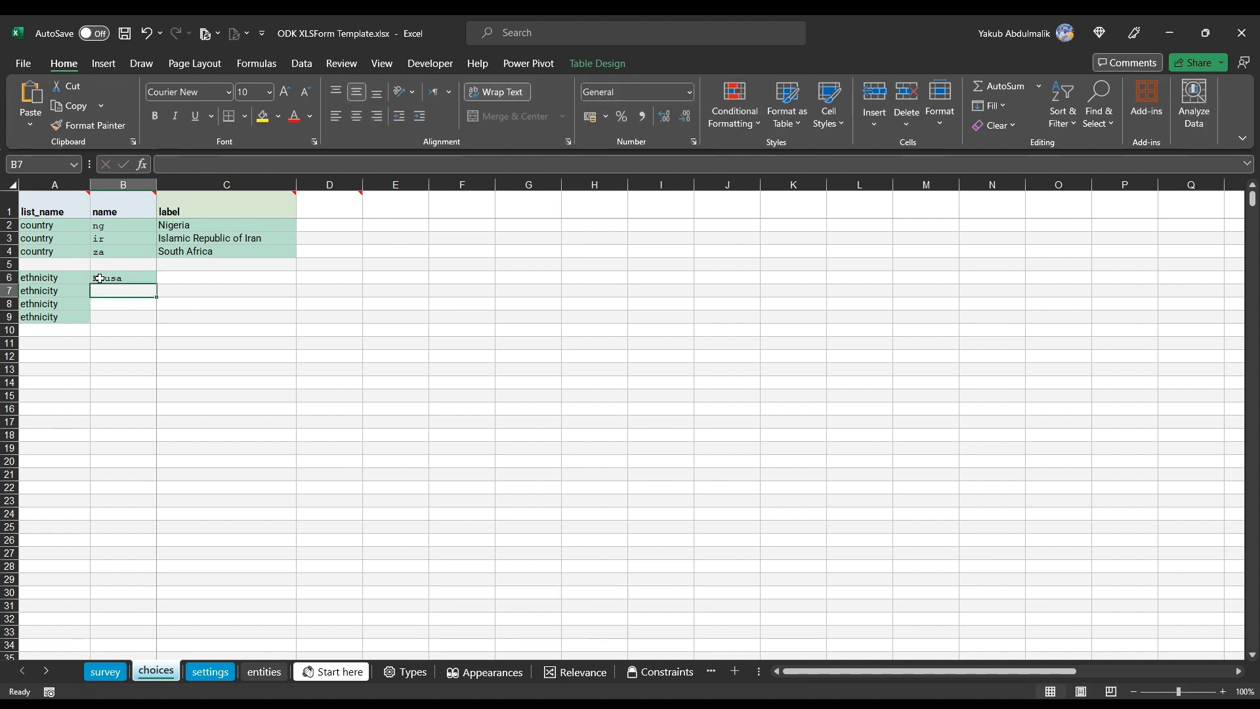
pyautogui.write('Yoruba')
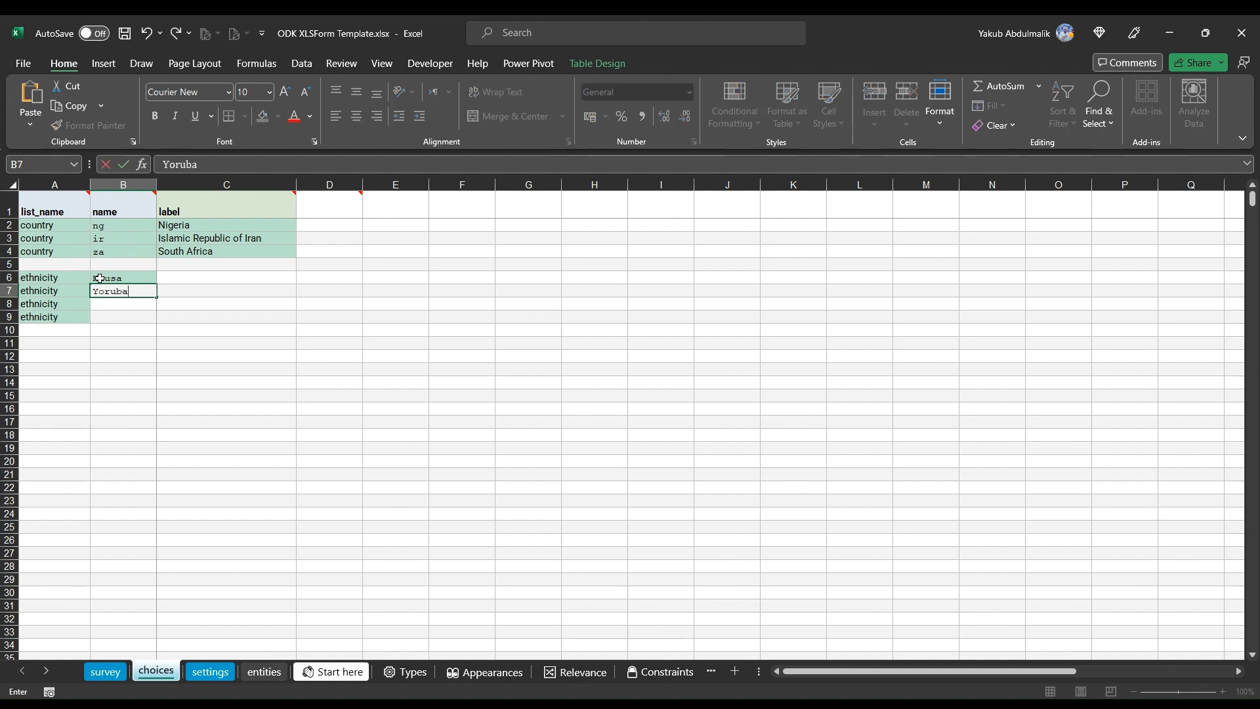
pyautogui.press('Return')
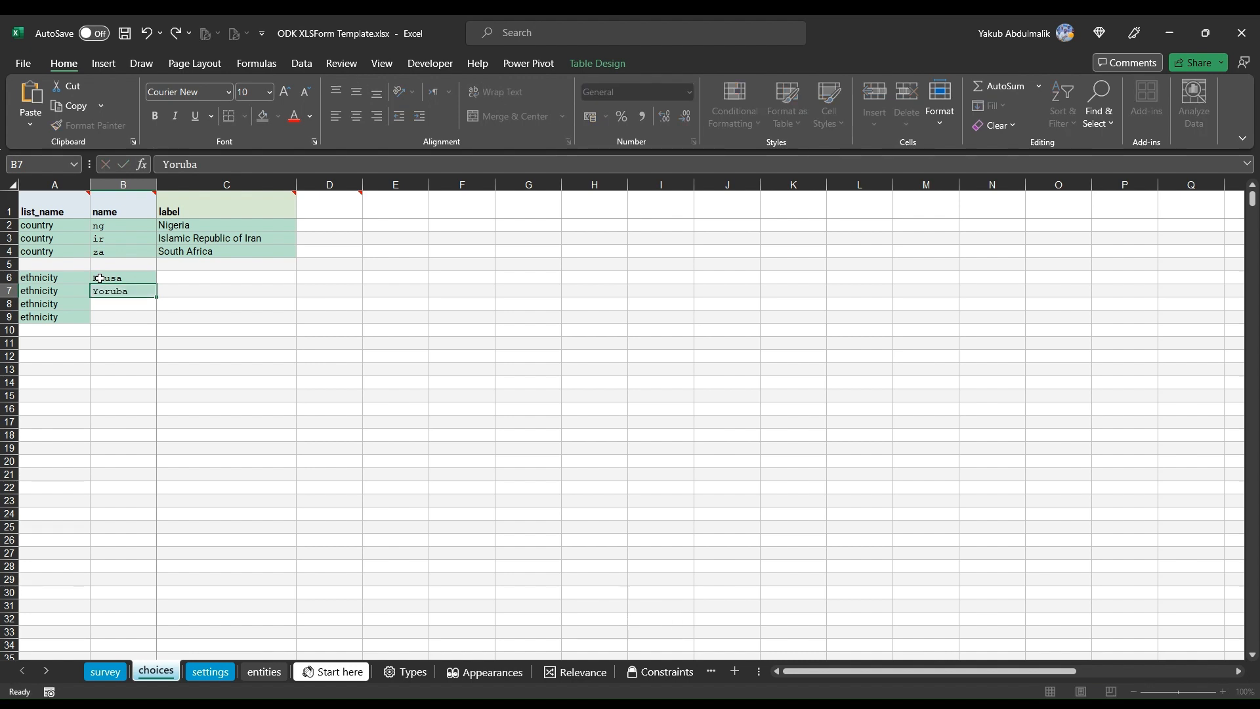
pyautogui.write('Igbo')
pyautogui.press('Return')
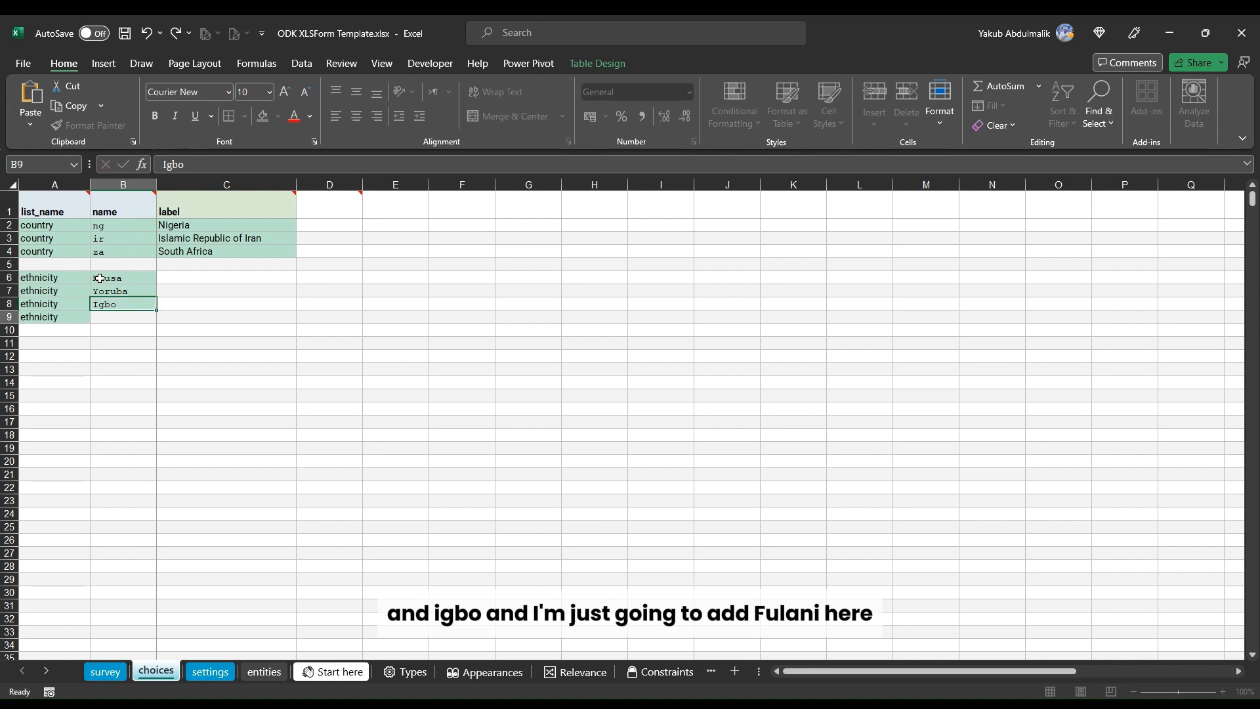
pyautogui.write('Fulani')
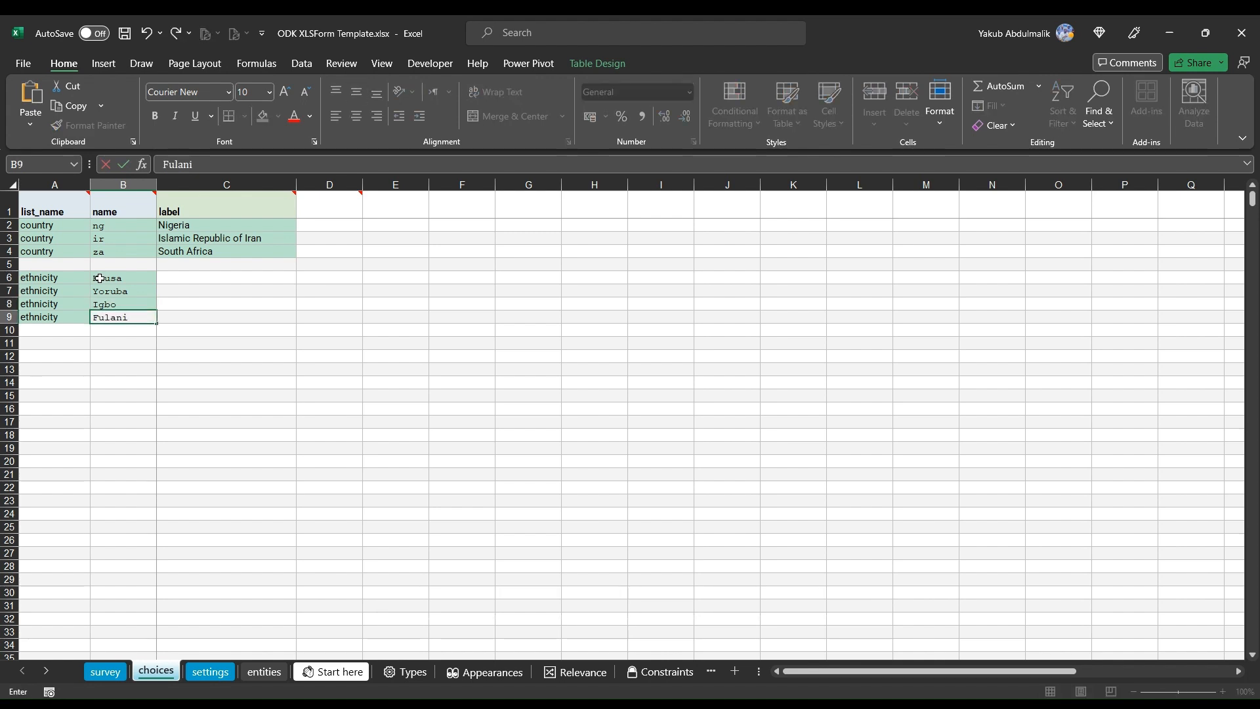
pyautogui.press('Tab')
# Step: Copy the four ethnicity choice names into the label column as their labels
pyautogui.moveTo(127, 280); pyautogui.dragTo(210, 324)
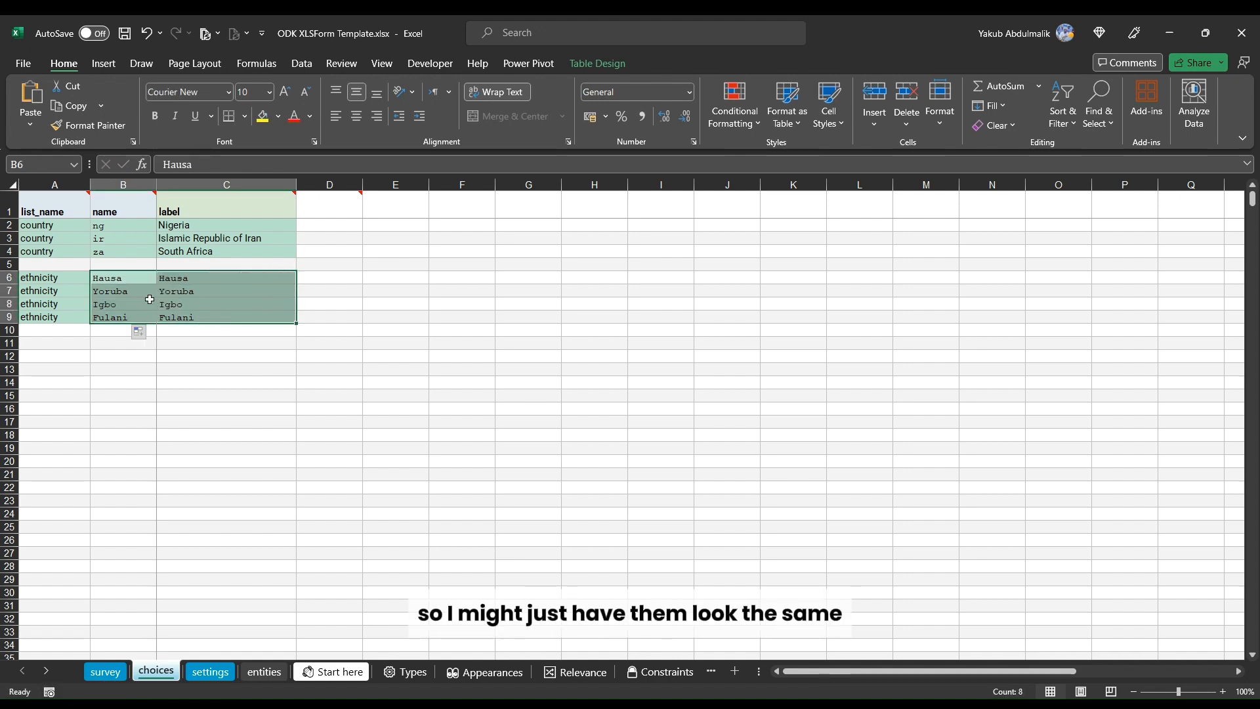
pyautogui.click(121, 277)
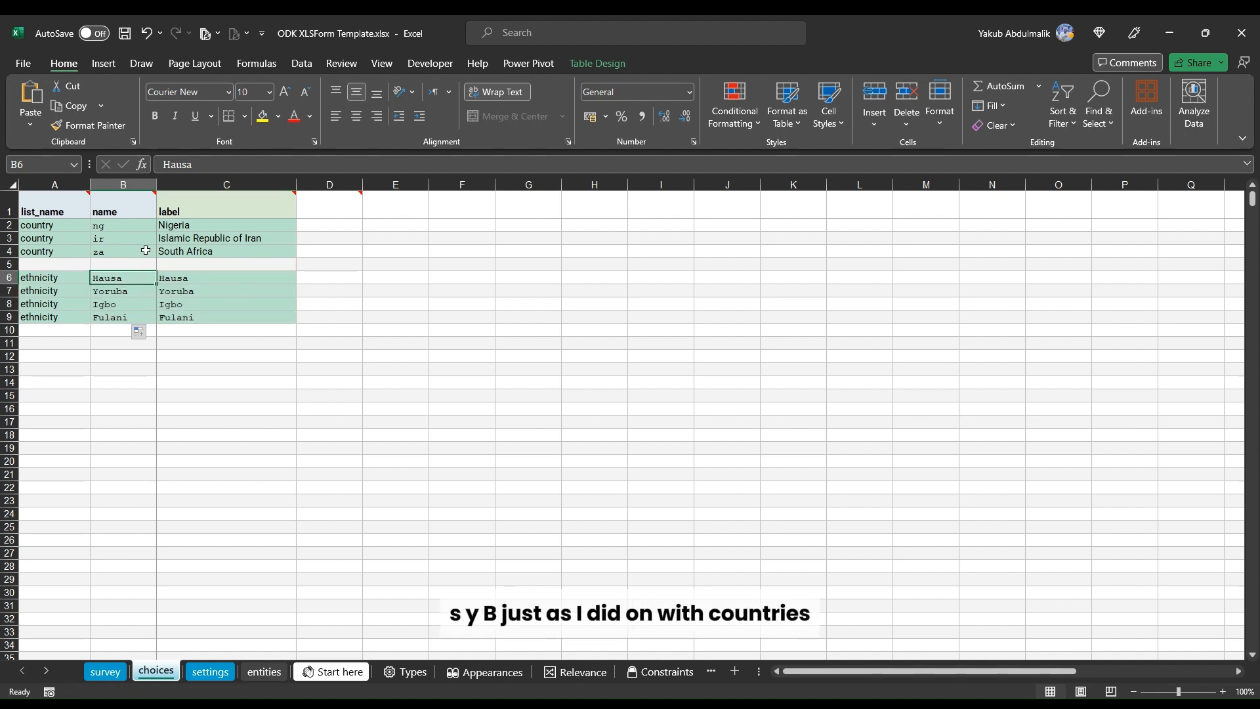
# Step: Switch to XLSForm Online in the browser, submit the chosen form file and open its browser preview
pyautogui.click(101, 672)
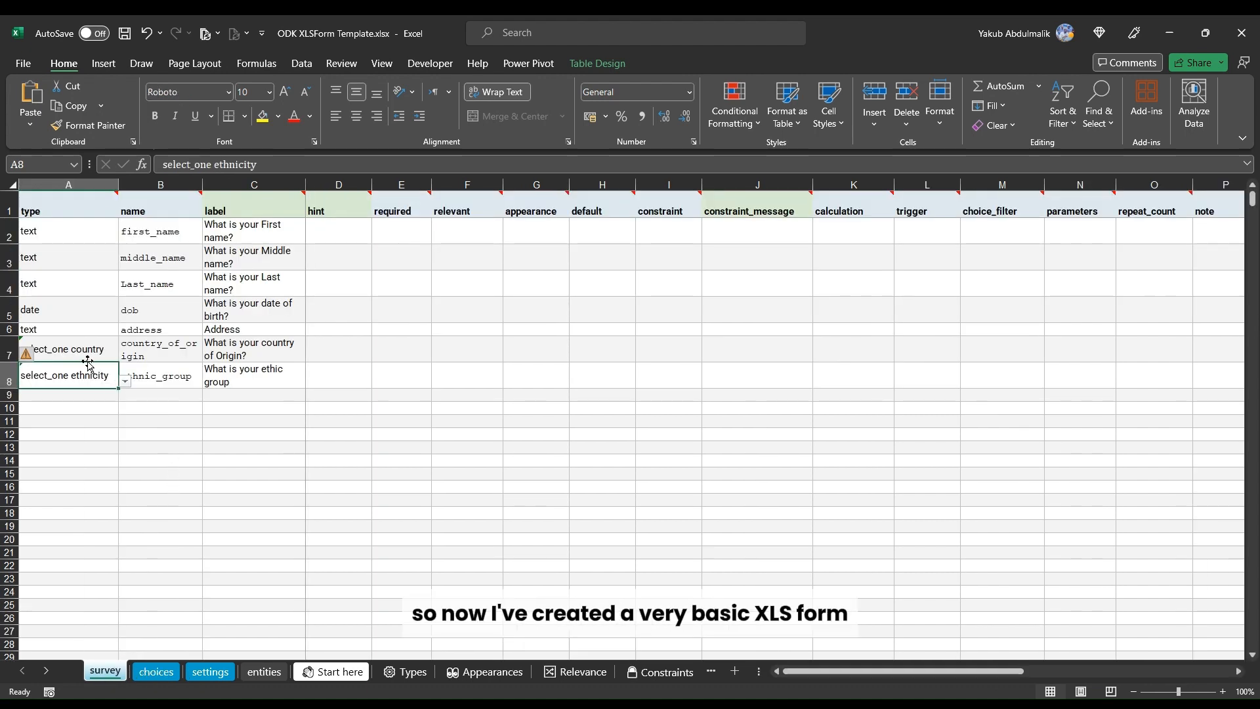
pyautogui.click(148, 436)
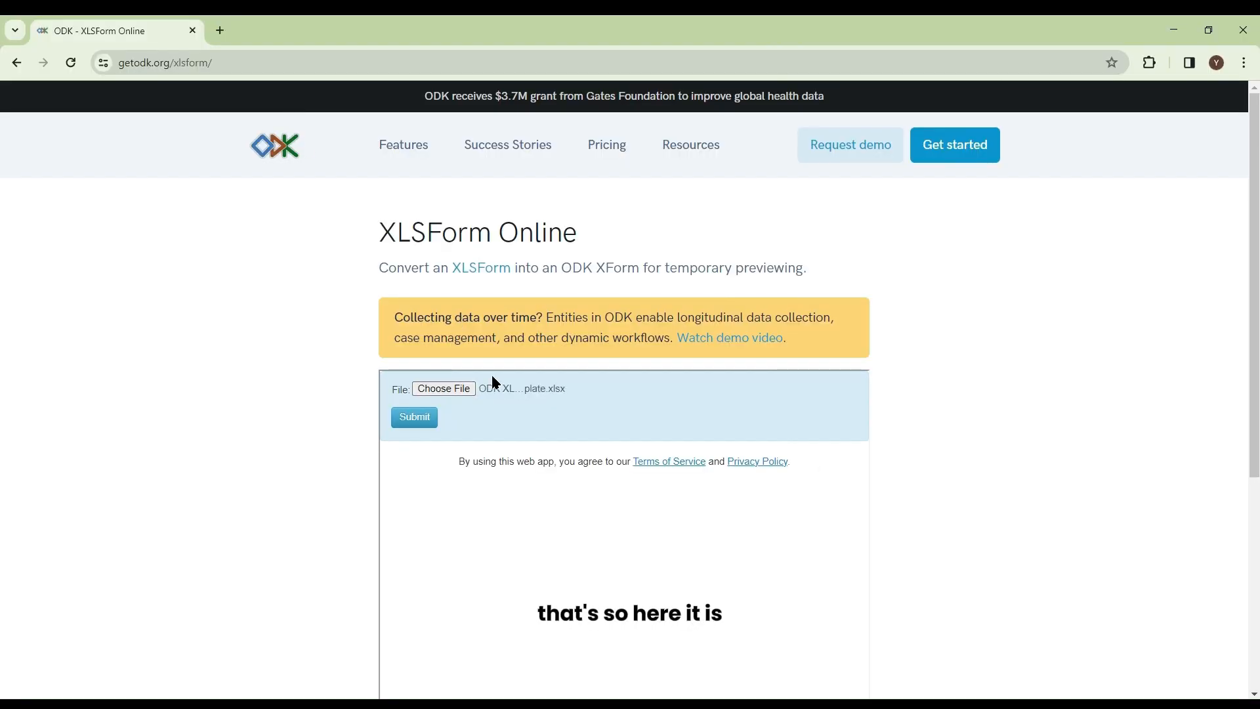
pyautogui.click(415, 418)
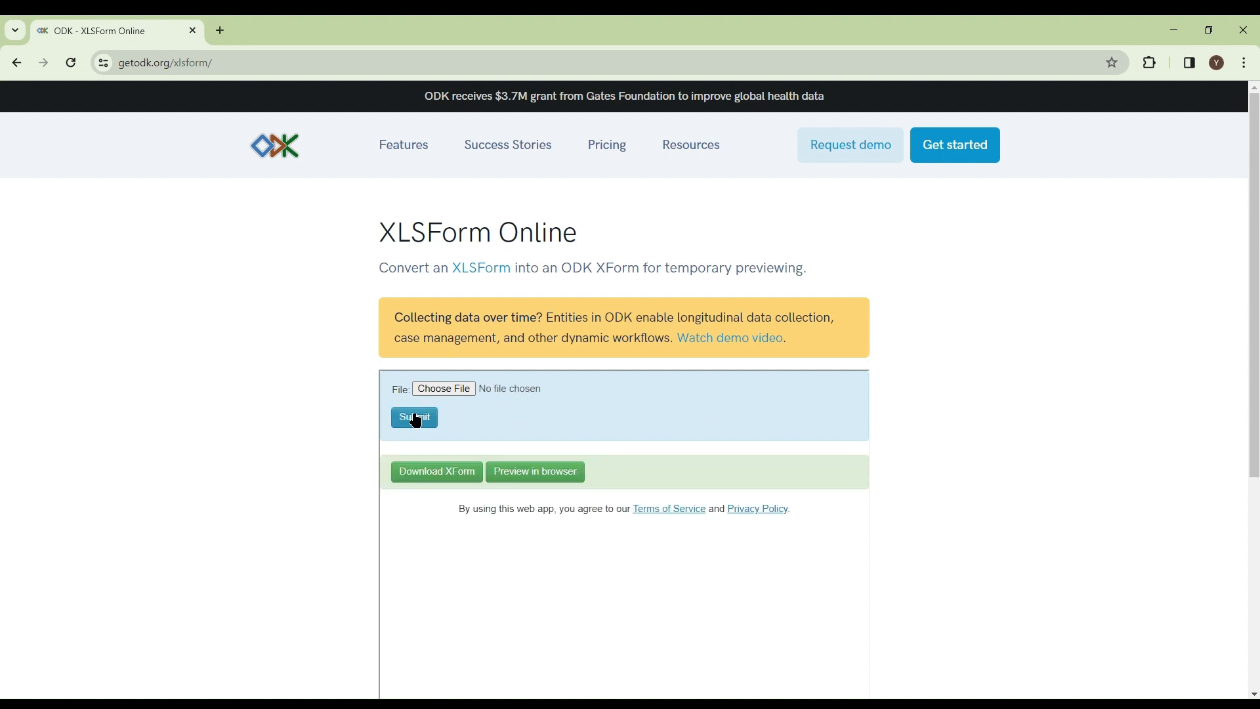
pyautogui.click(537, 477)
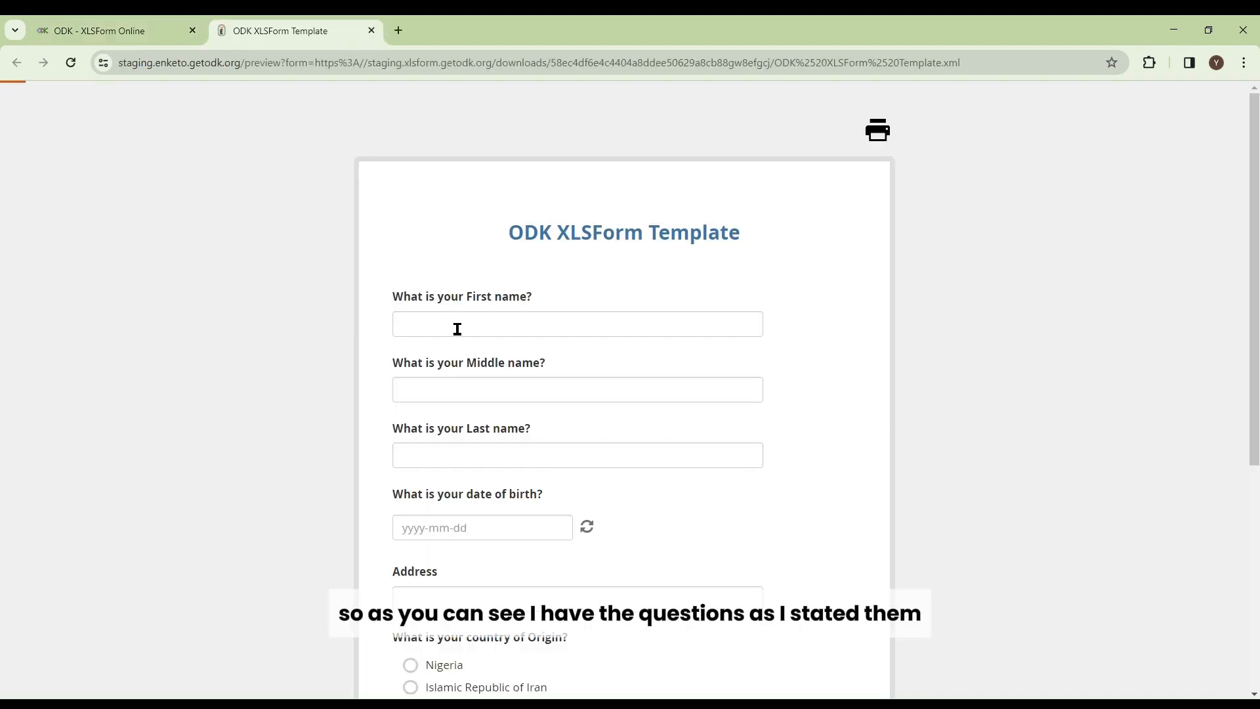
# Step: Fill the preview's first, middle and last name fields with test text
pyautogui.scroll(-4, 466, 350)
pyautogui.scroll(4, 468, 346)
pyautogui.click(483, 330)
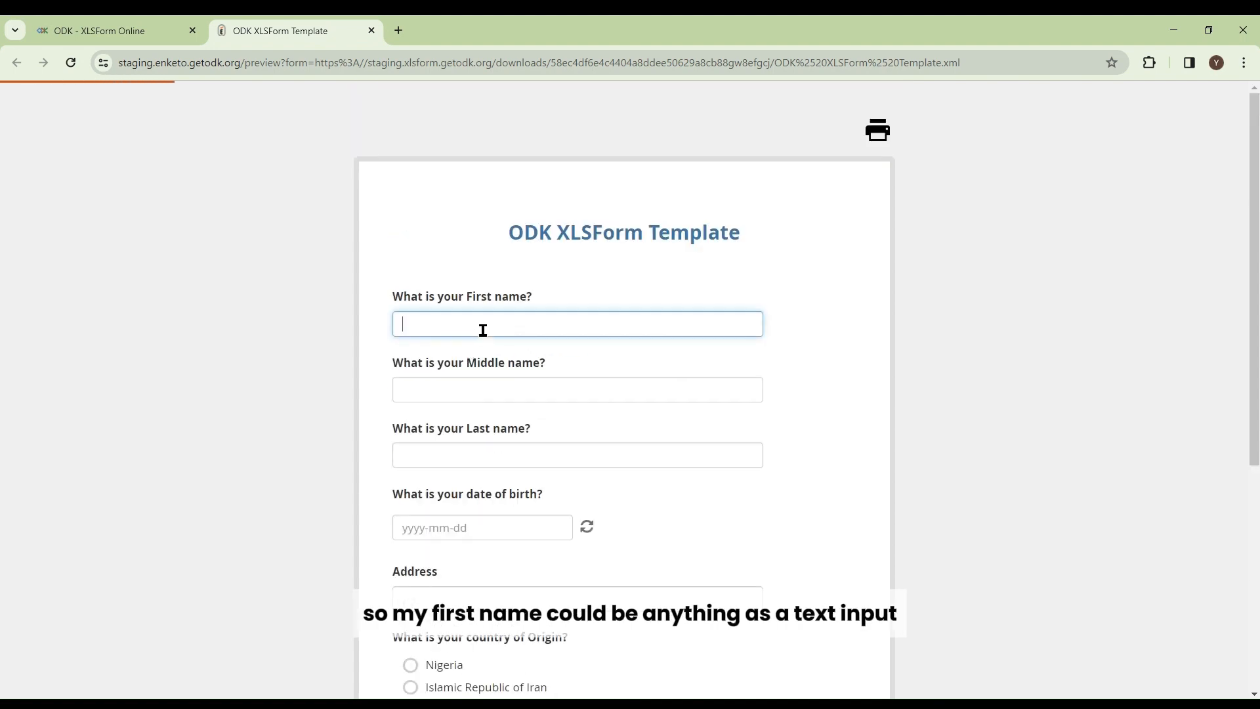
pyautogui.write('gdfg')
pyautogui.click(449, 398)
pyautogui.write('fhfg')
pyautogui.click(441, 455)
pyautogui.write('fdhfhg')
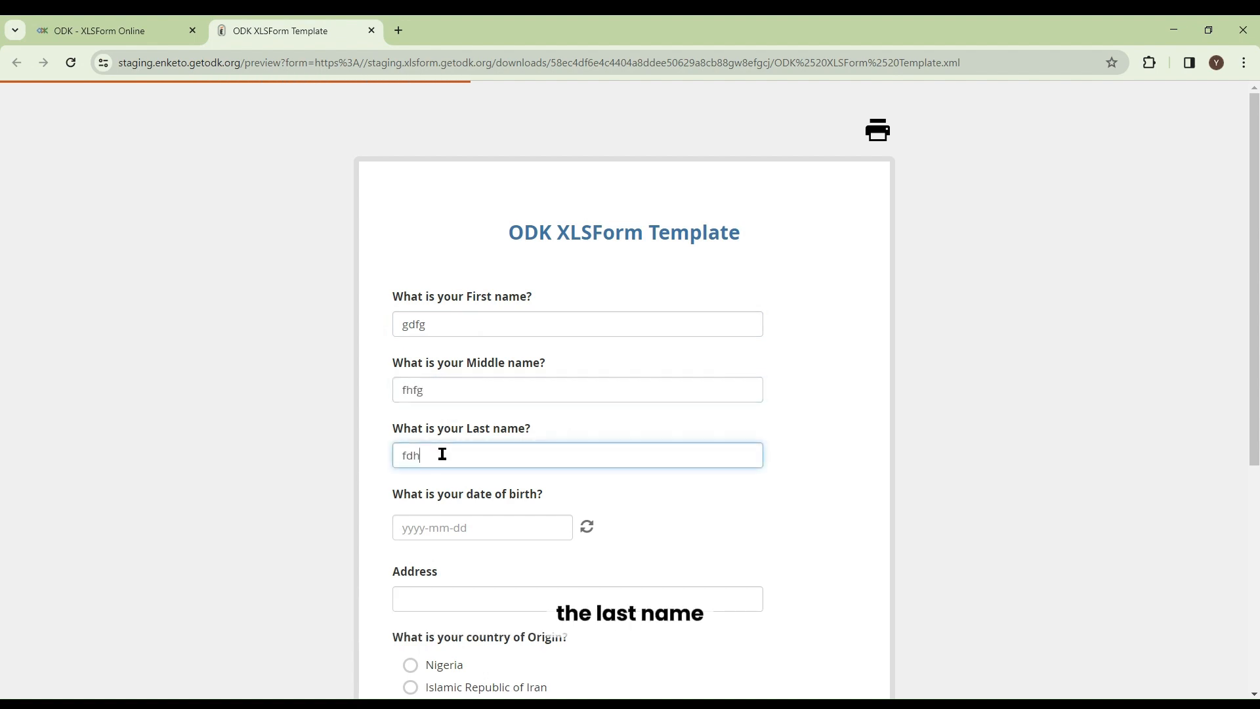
# Step: Pick 2023-06-14 as the date of birth in the calendar and enter test text in the address
pyautogui.click(541, 536)
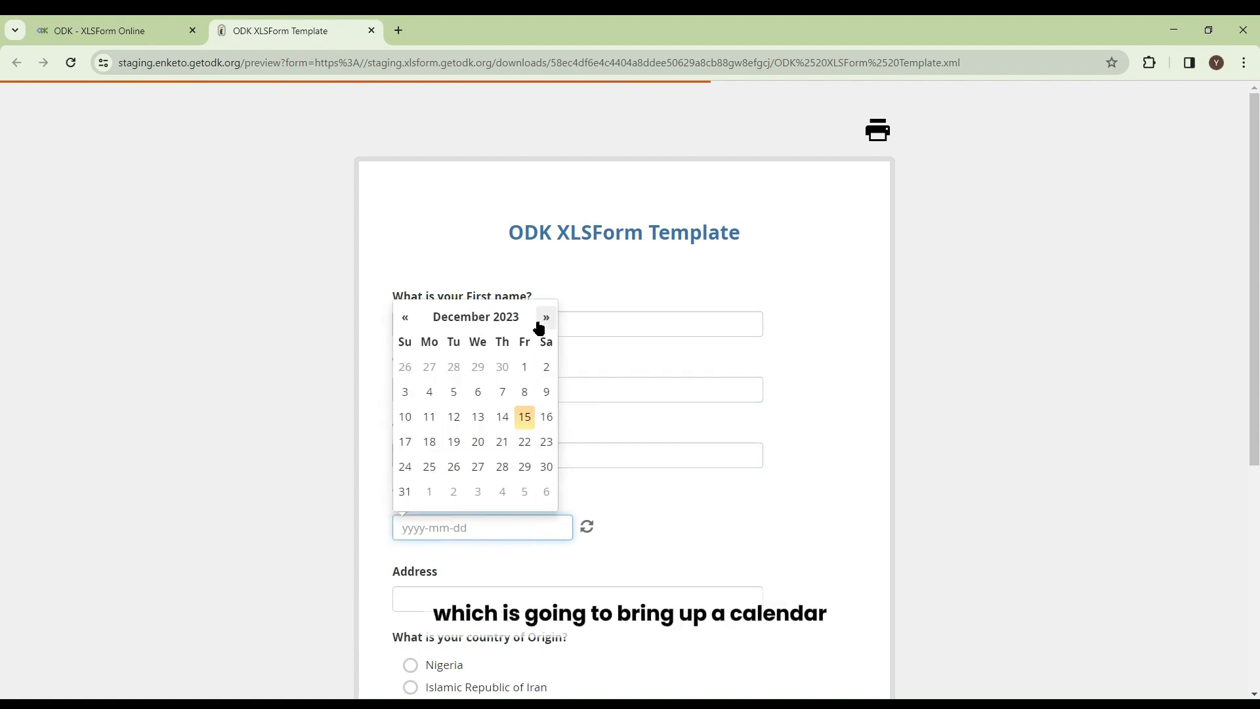
pyautogui.click(405, 318)
pyautogui.click(405, 318)
pyautogui.click(406, 319)
pyautogui.click(406, 319)
pyautogui.click(405, 319)
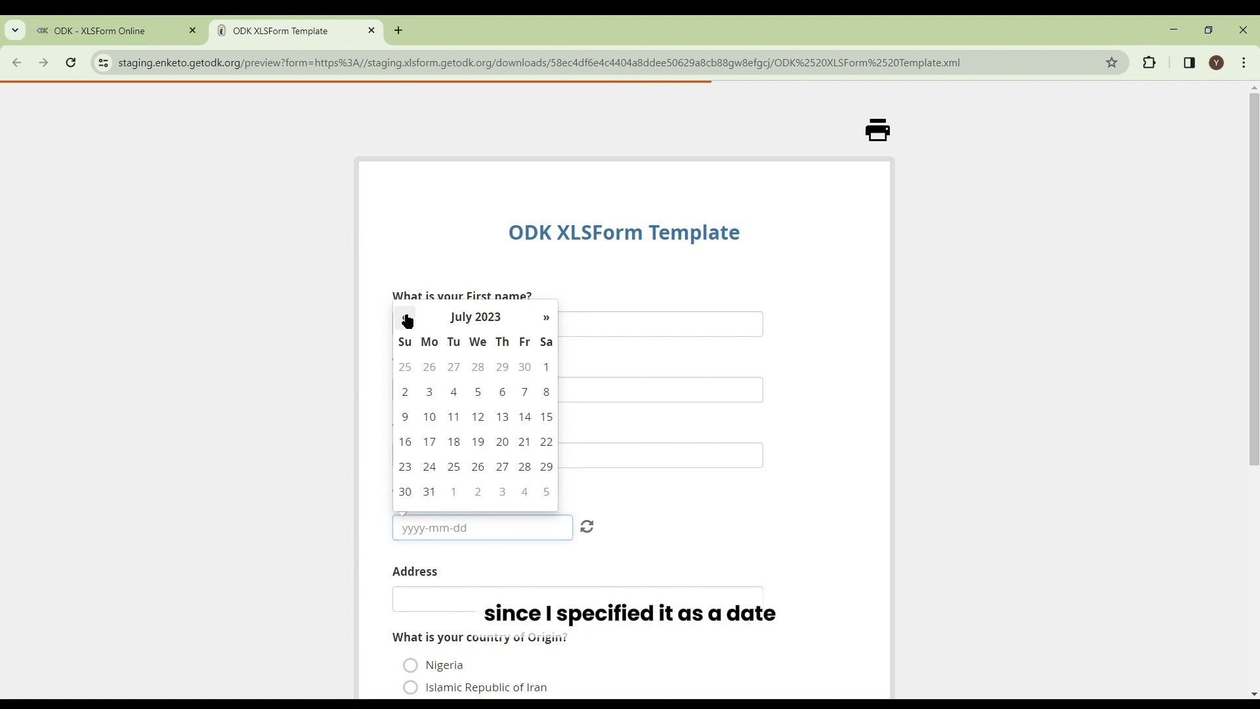
pyautogui.click(405, 319)
pyautogui.click(478, 417)
pyautogui.click(477, 576)
pyautogui.write('fg')
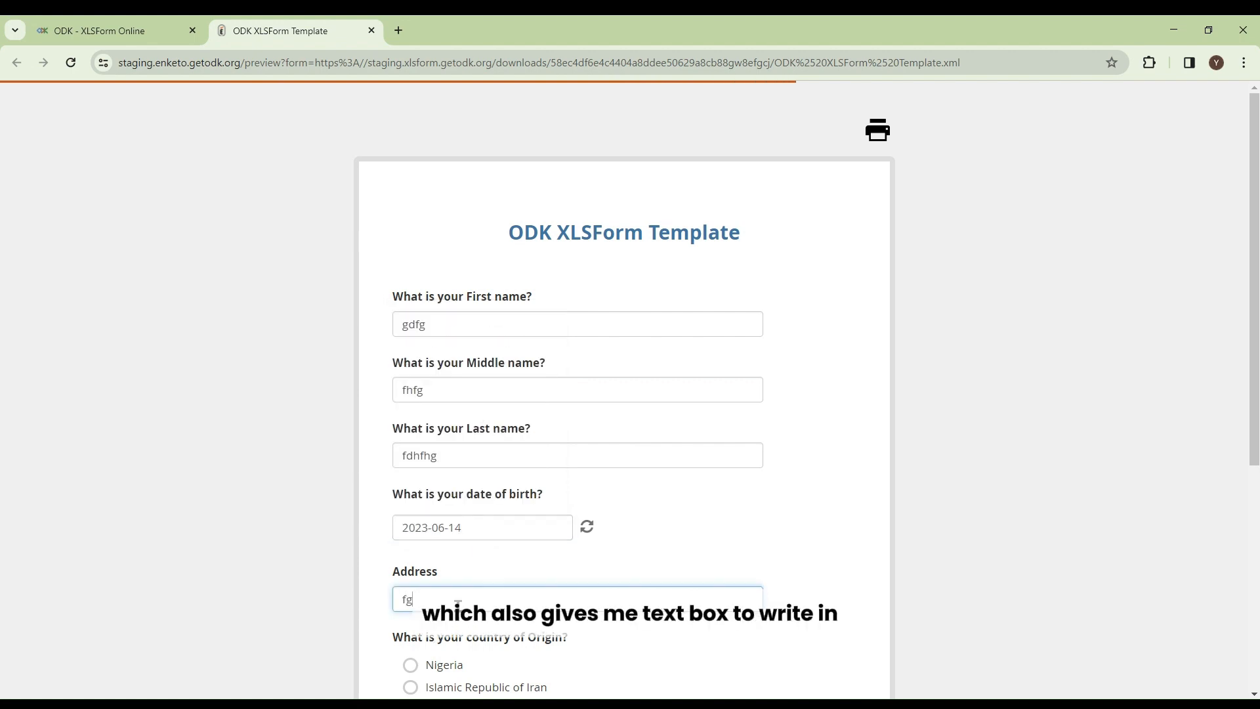
# Step: Try the country and ethnic group options, ending with South Africa and Fulani selected
pyautogui.scroll(-3, 475, 538)
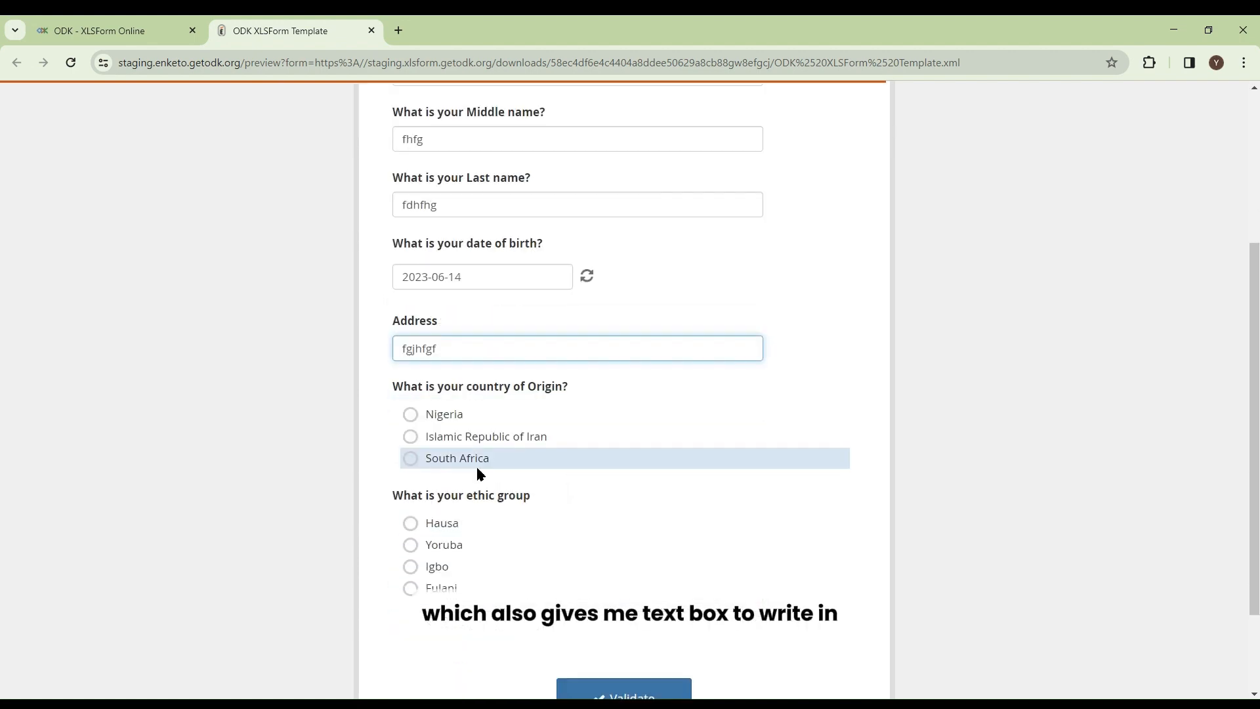
pyautogui.click(438, 419)
pyautogui.click(438, 438)
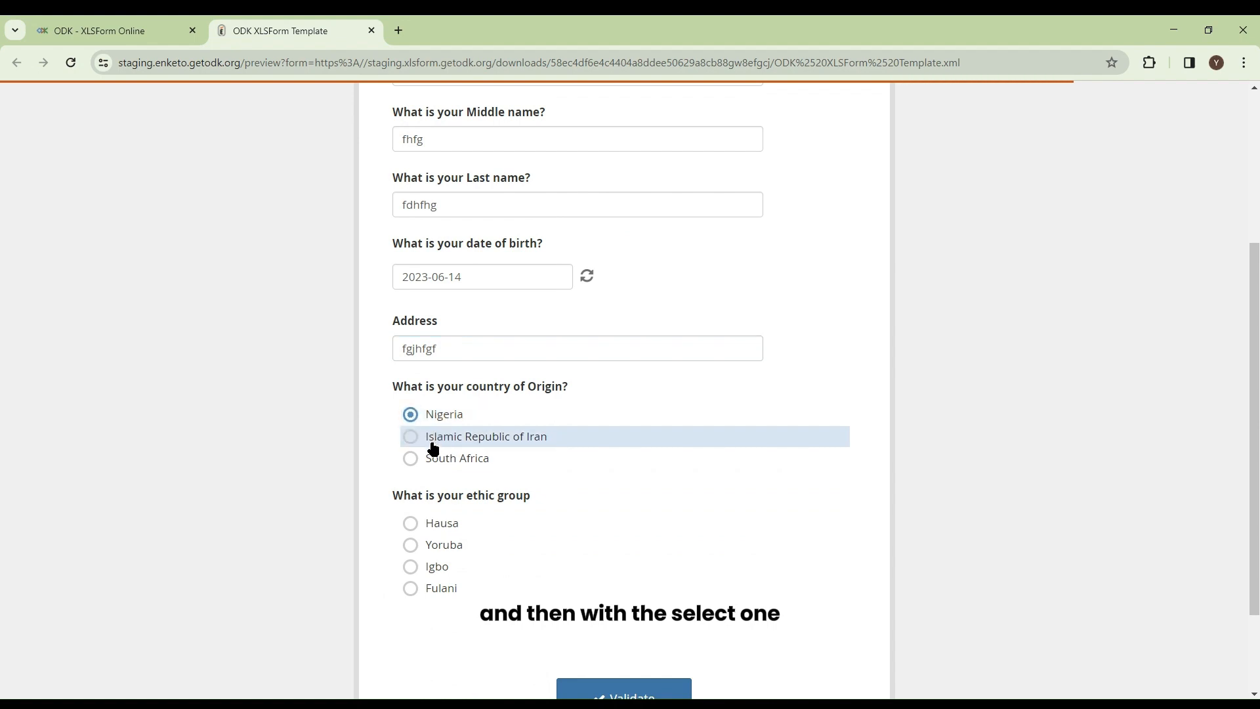
pyautogui.click(433, 461)
pyautogui.click(434, 528)
pyautogui.click(427, 567)
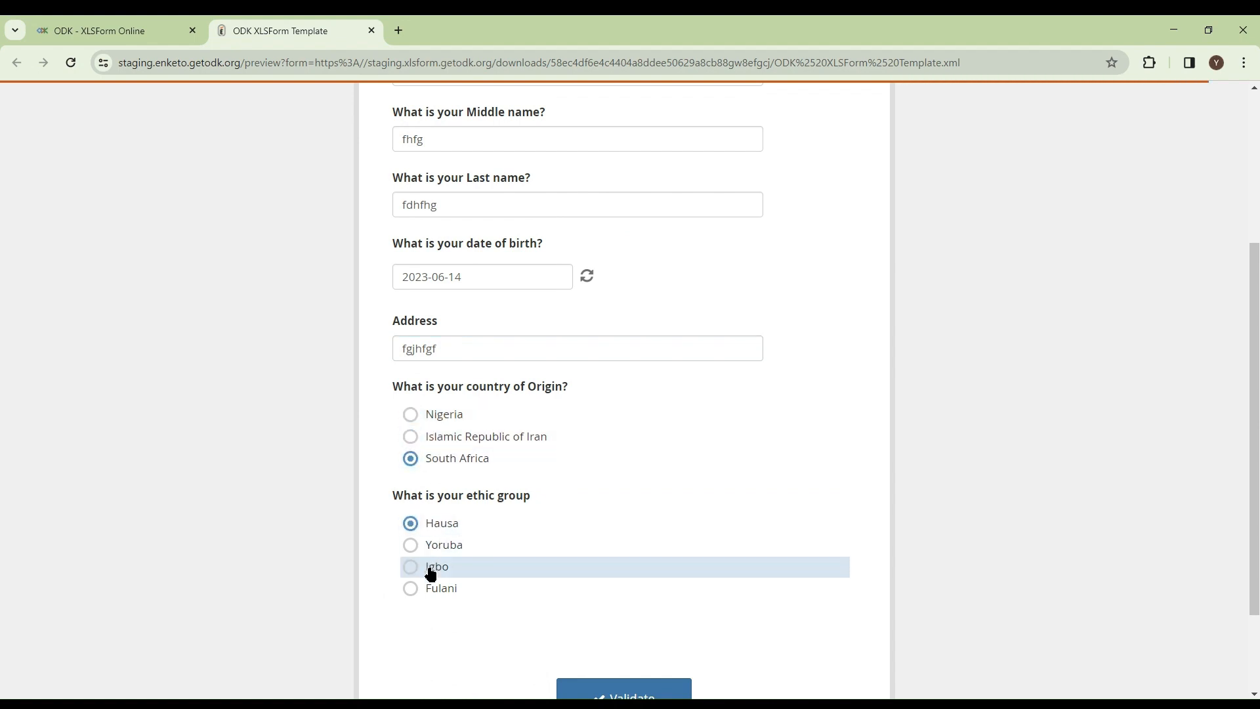
pyautogui.click(427, 589)
# Step: Validate the previewed form and close the result dialog
pyautogui.scroll(-2, 460, 557)
pyautogui.click(597, 594)
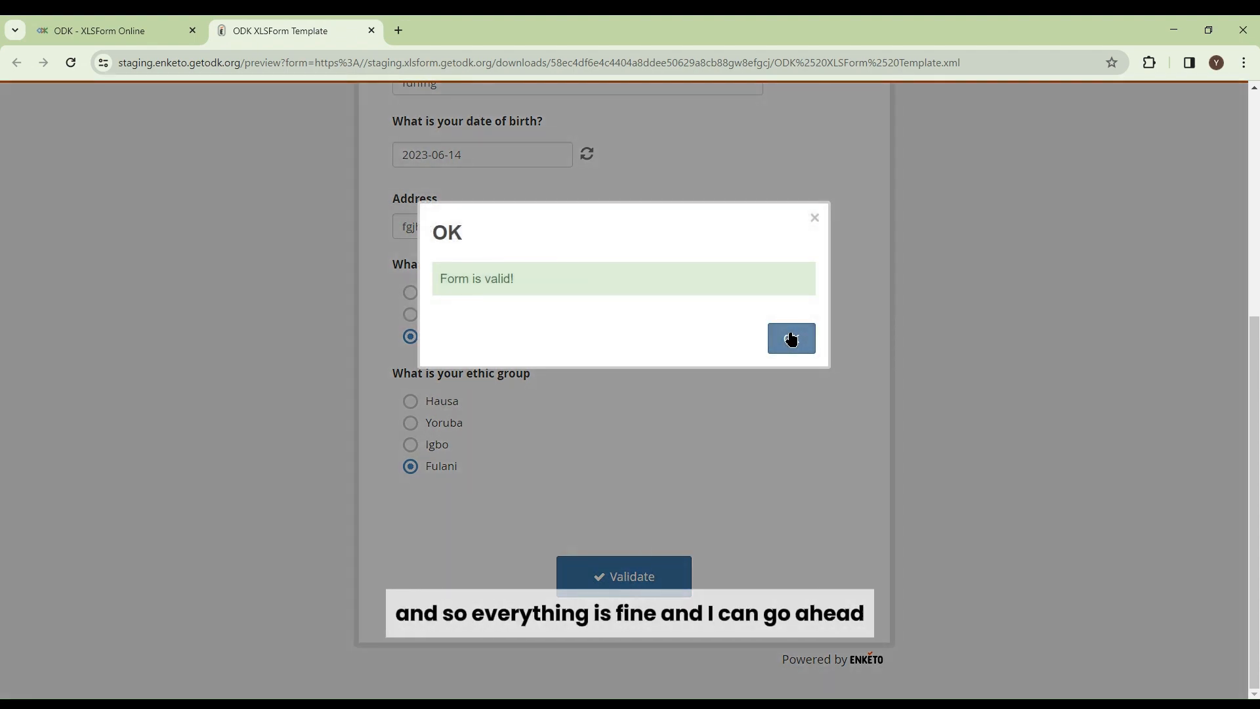
pyautogui.click(791, 338)
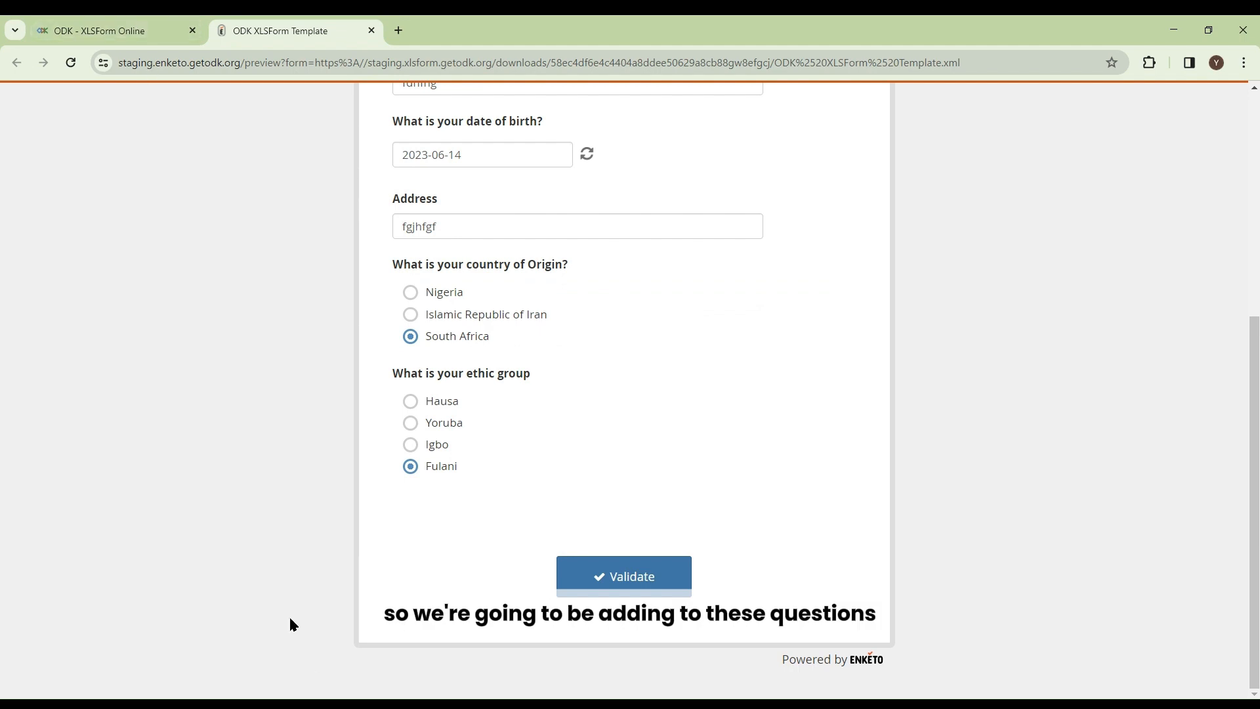